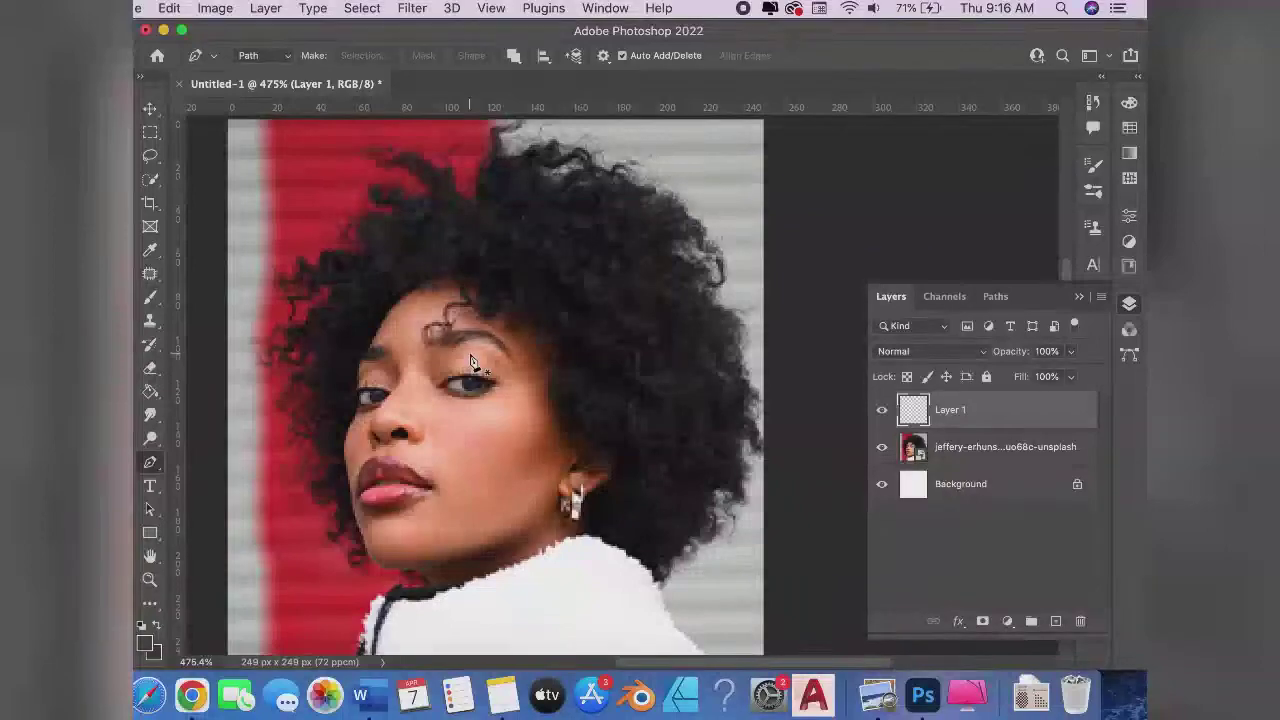
Zoom in to about 1618% on the portrait's left eye so the pixel grid shows
scroll(470, 365, up, 2)
scroll(470, 368, up, 2)
scroll(470, 372, up, 2)
scroll(470, 372, up, 2)
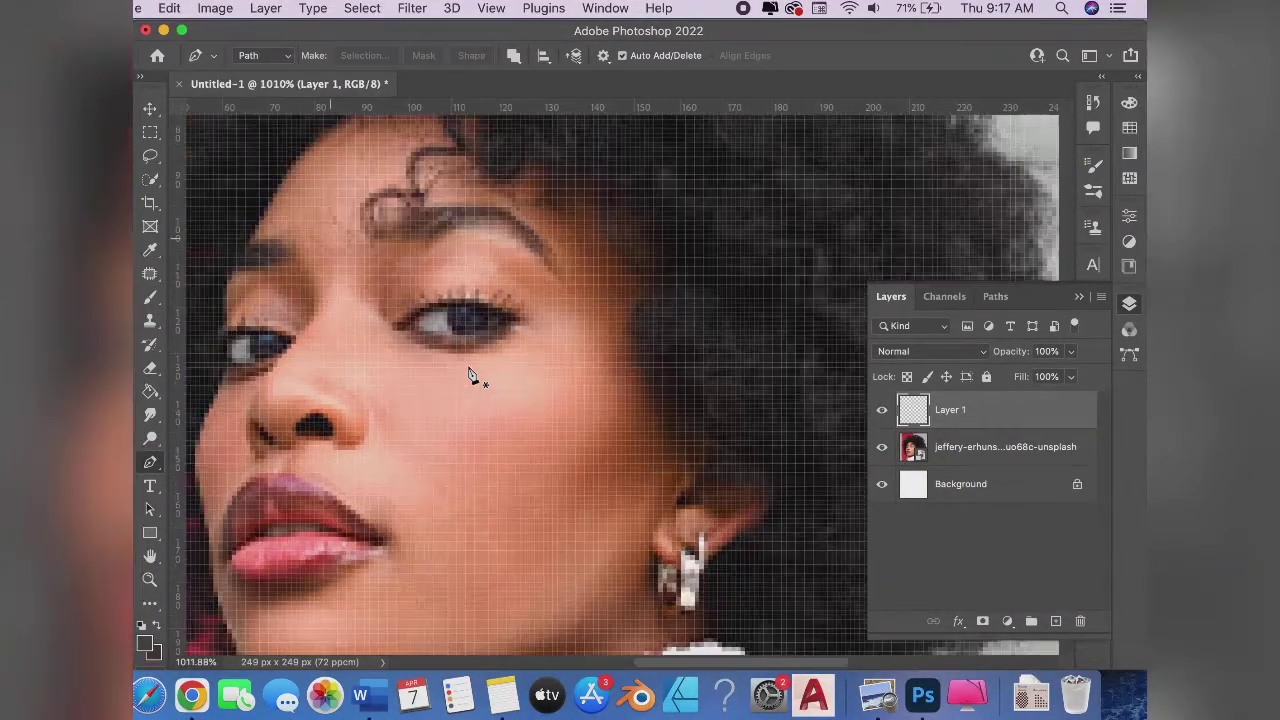
scroll(470, 372, up, 1)
scroll(472, 370, down, 2)
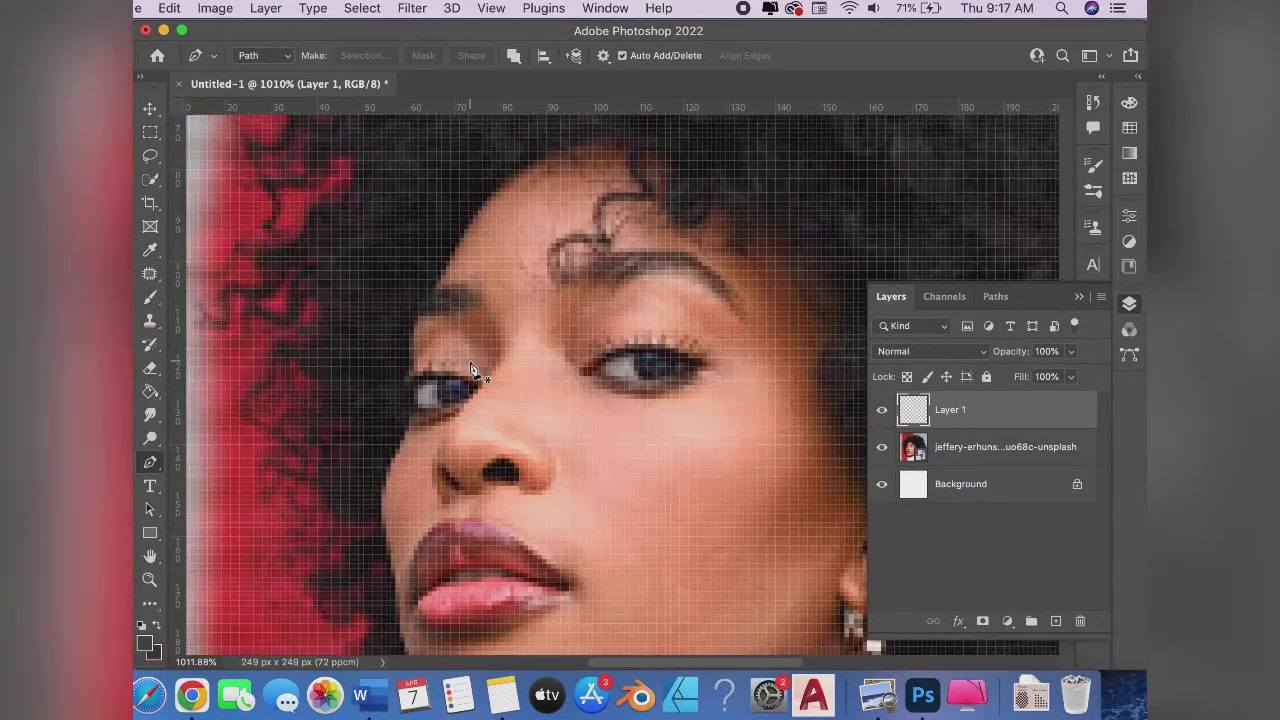
scroll(472, 370, up, 3)
scroll(472, 370, up, 1)
scroll(472, 370, up, 2)
scroll(472, 372, down, 2)
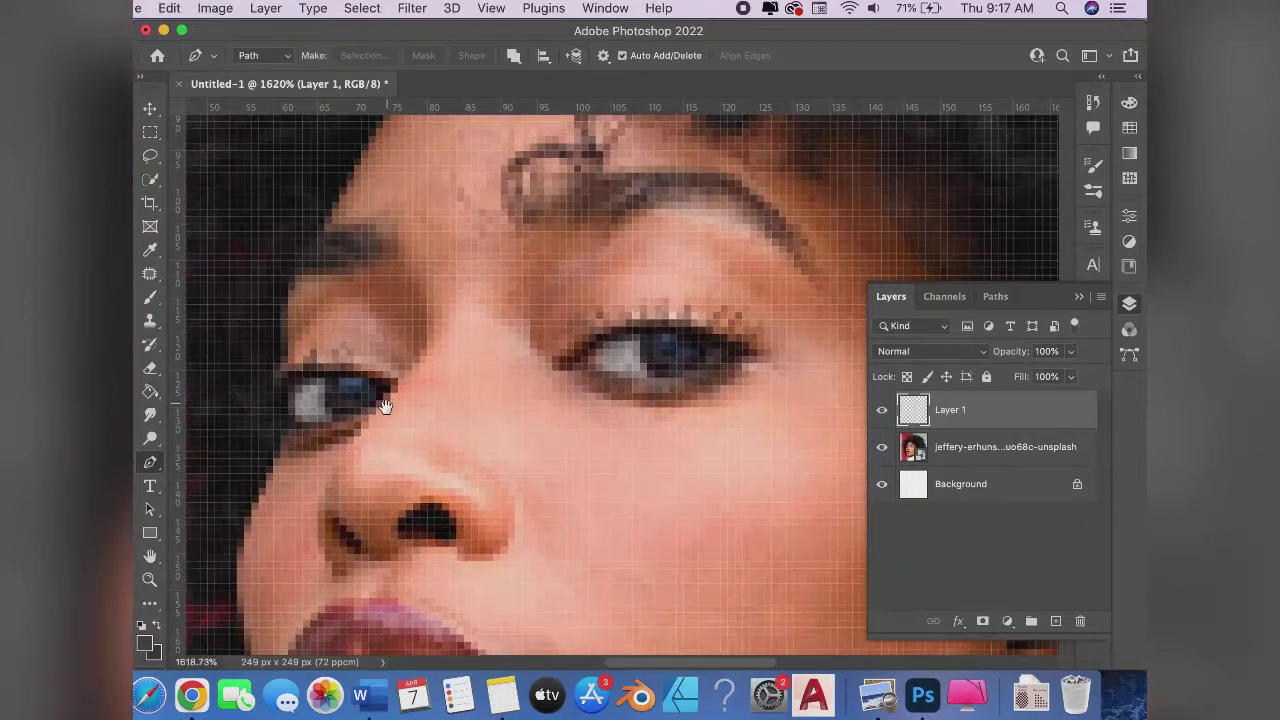
scroll(472, 385, up, 2)
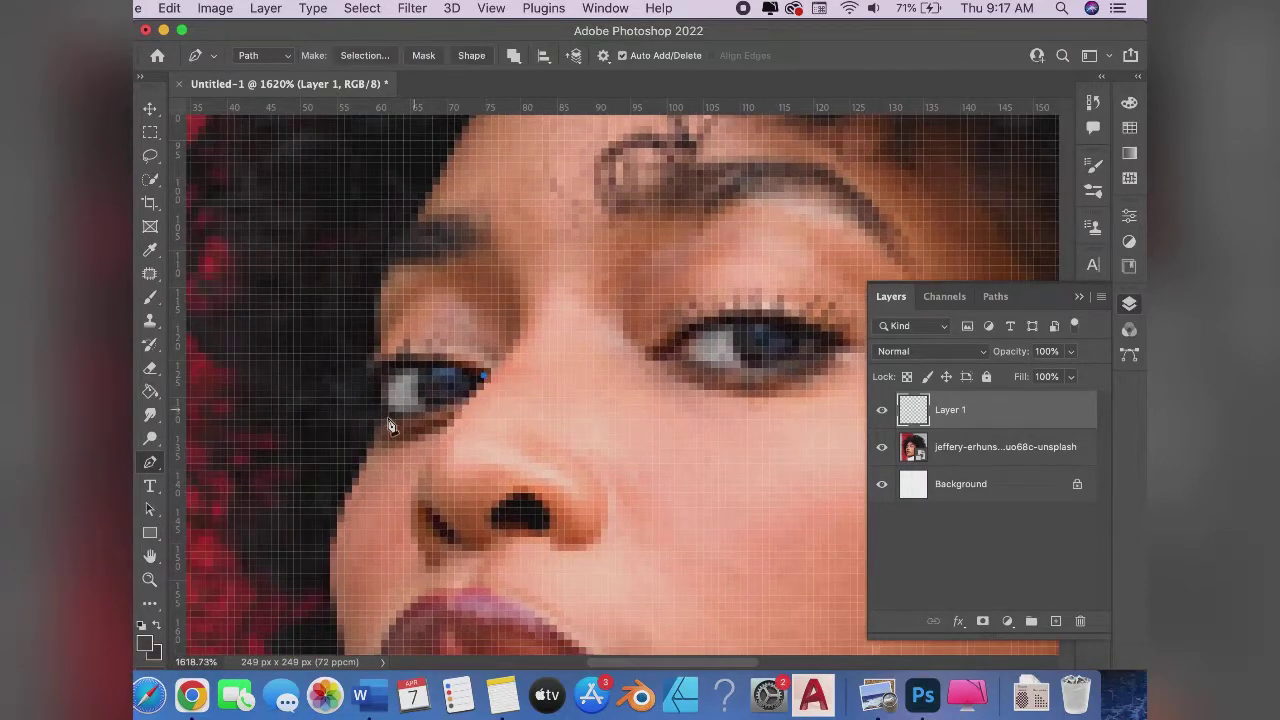
Trace the left eye with a curved pen path and close it at its starting point
mouse_move(373, 419)
mouse_down()
mouse_move(306, 403)
mouse_move(368, 400)
mouse_up()
click(344, 382)
key(super+z)
drag(336, 377, 366, 376)
click(484, 376)
drag(484, 376, 559, 396)
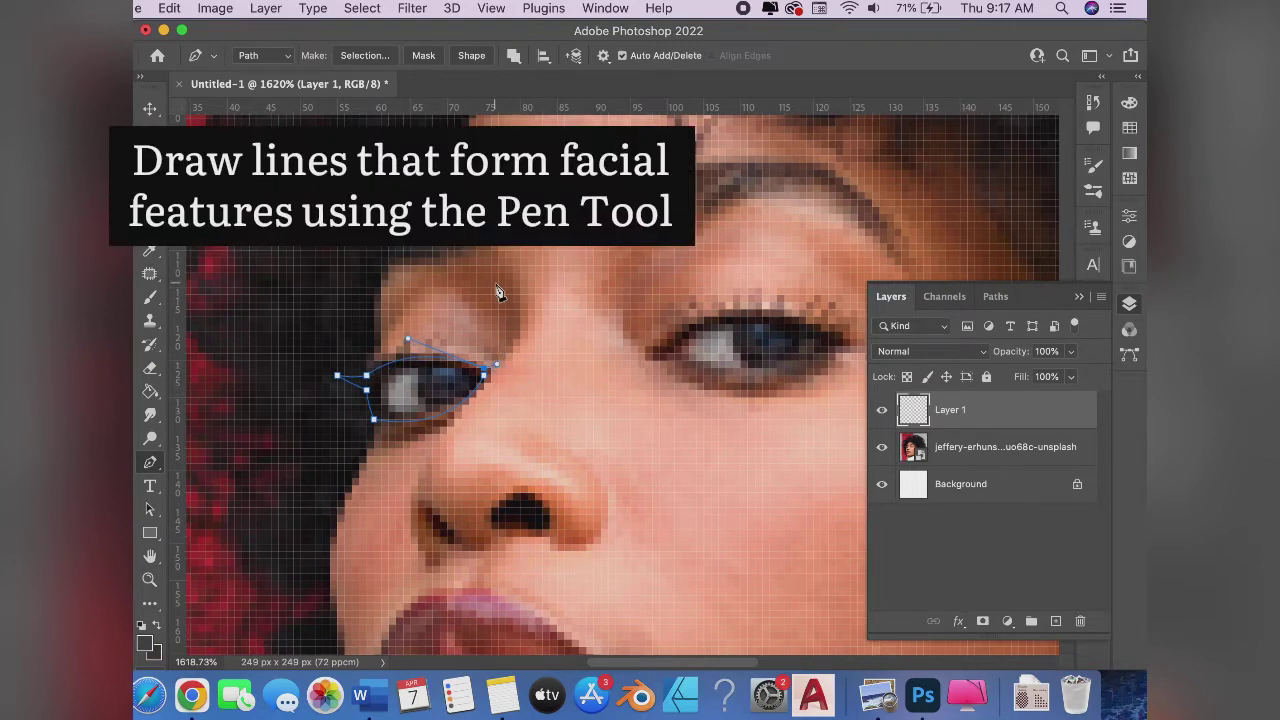
Draw a curved glasses-rim path around the left eye toward the right eyebrow
drag(506, 281, 480, 246)
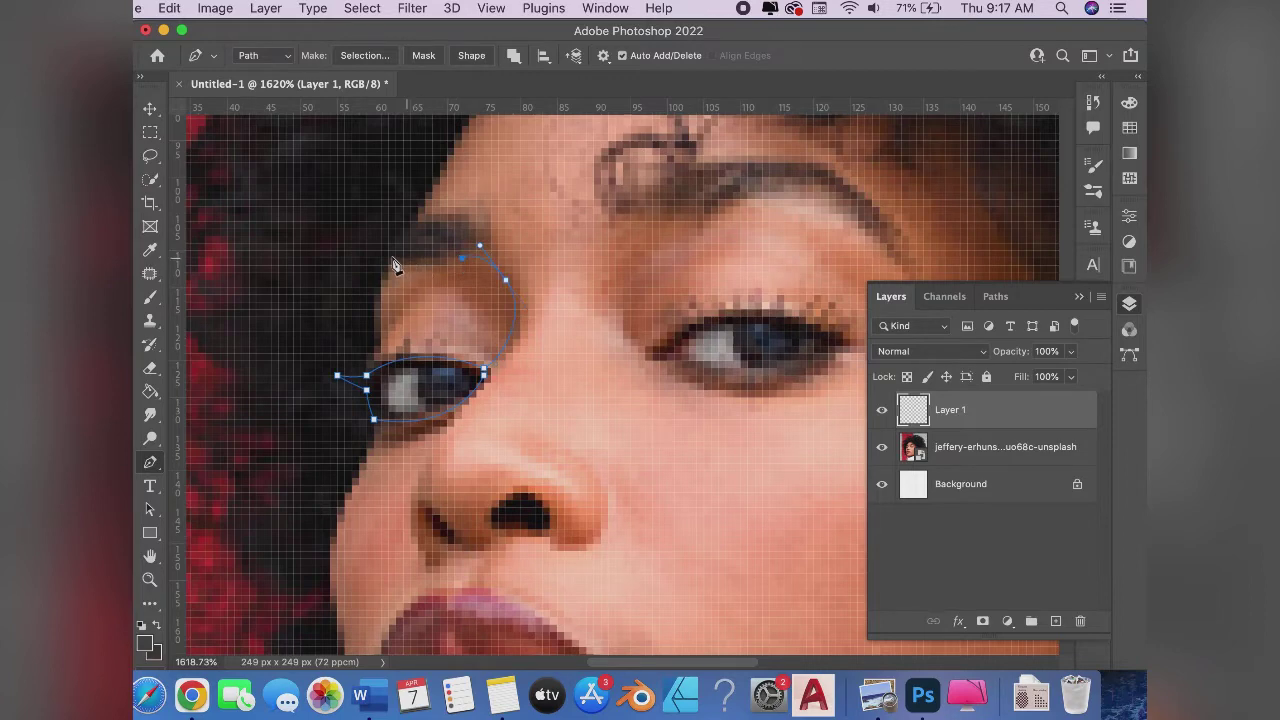
drag(382, 265, 376, 274)
mouse_move(418, 220)
mouse_down()
mouse_move(502, 275)
mouse_move(481, 258)
mouse_up()
mouse_move(578, 265)
mouse_down()
mouse_move(614, 319)
mouse_move(540, 294)
mouse_move(571, 251)
mouse_move(687, 260)
mouse_up()
scroll(540, 294, up, 3)
scroll(540, 294, right, 3)
key(super+z)
scroll(660, 263, right, 3)
scroll(660, 263, up, 1)
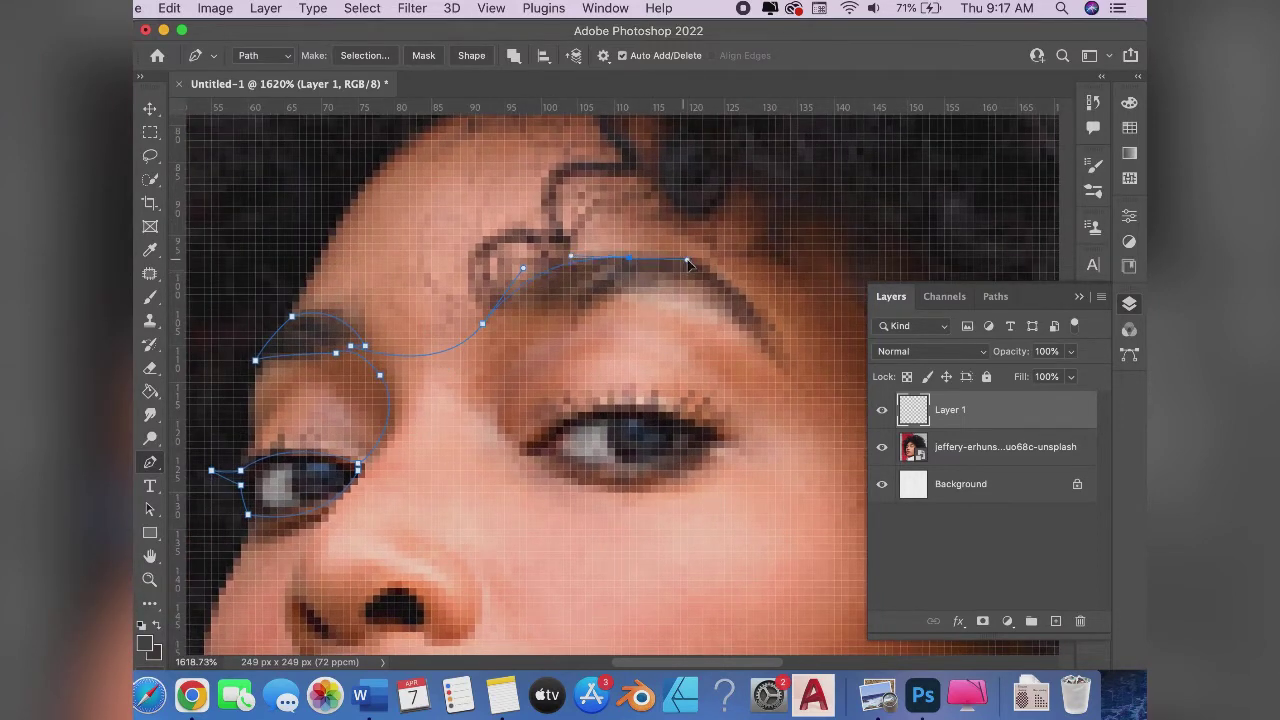
Extend the path across the brow and curve the right lens rim down to the eye's inner corner
click(701, 260)
drag(790, 377, 753, 316)
drag(570, 323, 539, 352)
click(505, 318)
mouse_move(526, 456)
mouse_down()
mouse_move(600, 515)
mouse_move(636, 510)
mouse_up()
Trace the path under the right eye to its outer corner, redrawing the misplaced point
drag(724, 442, 761, 406)
key(super+z)
drag(703, 433, 771, 347)
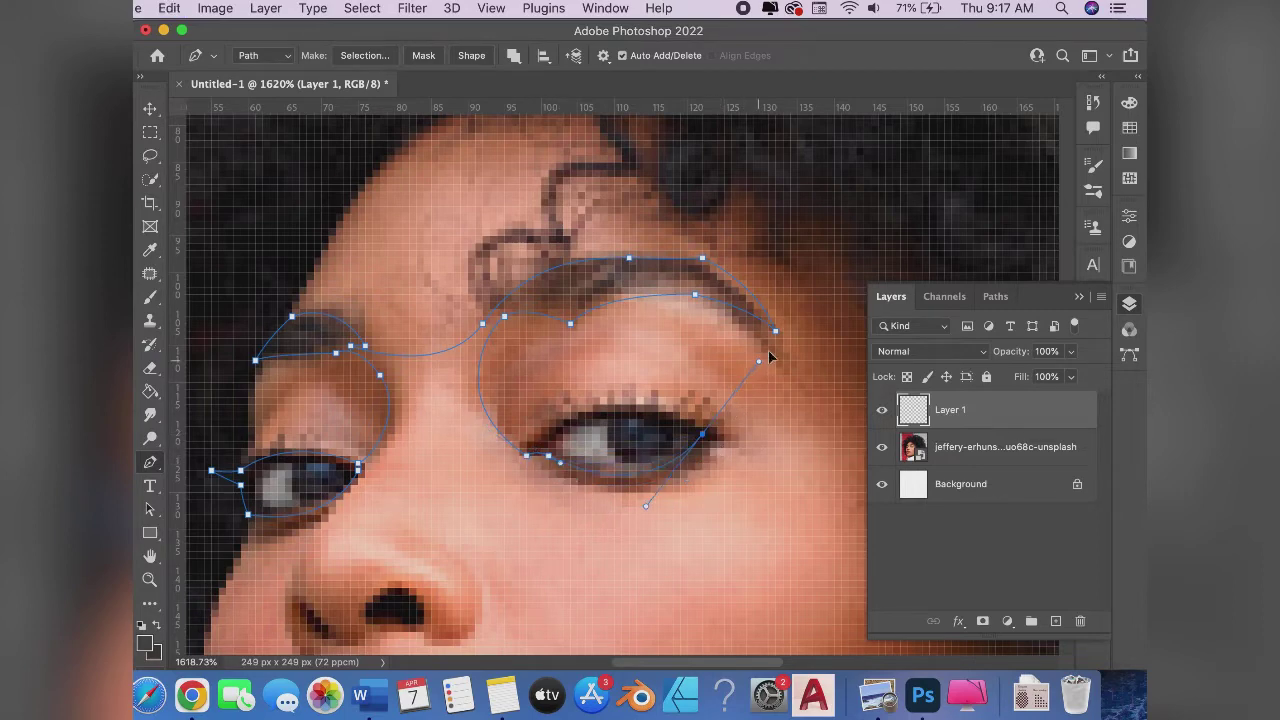
alt+click(705, 431)
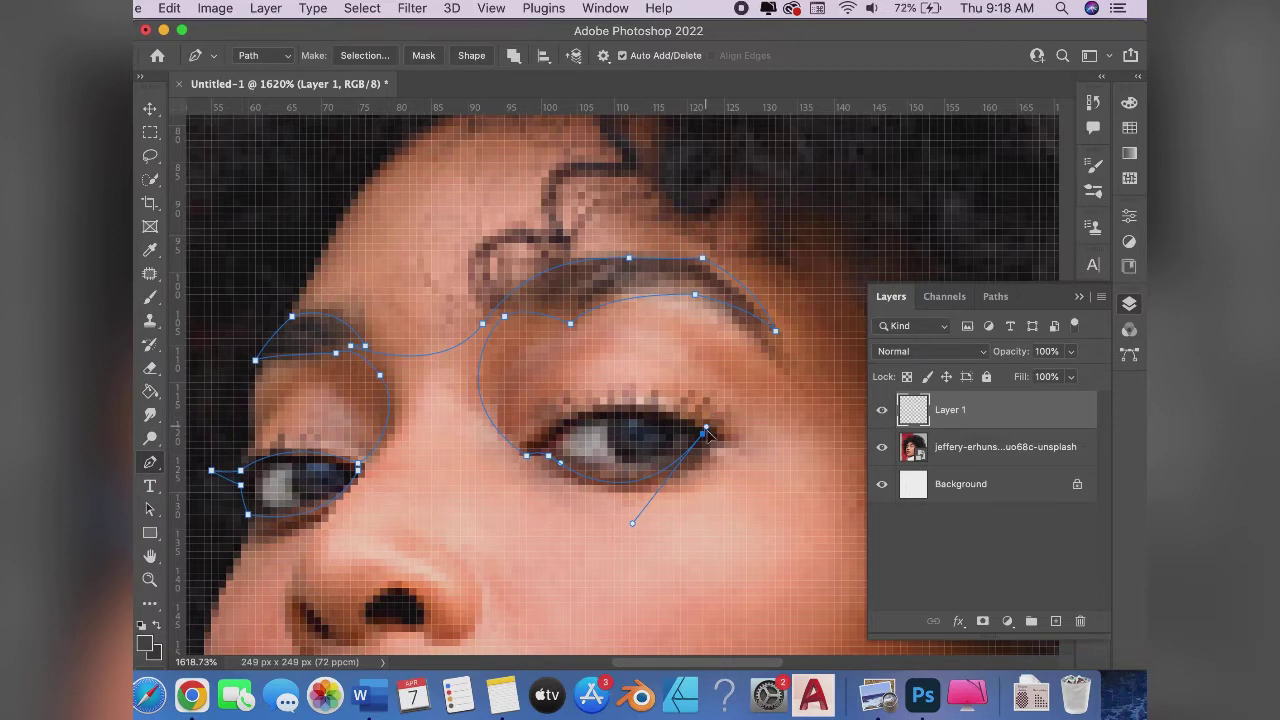
key(super+z)
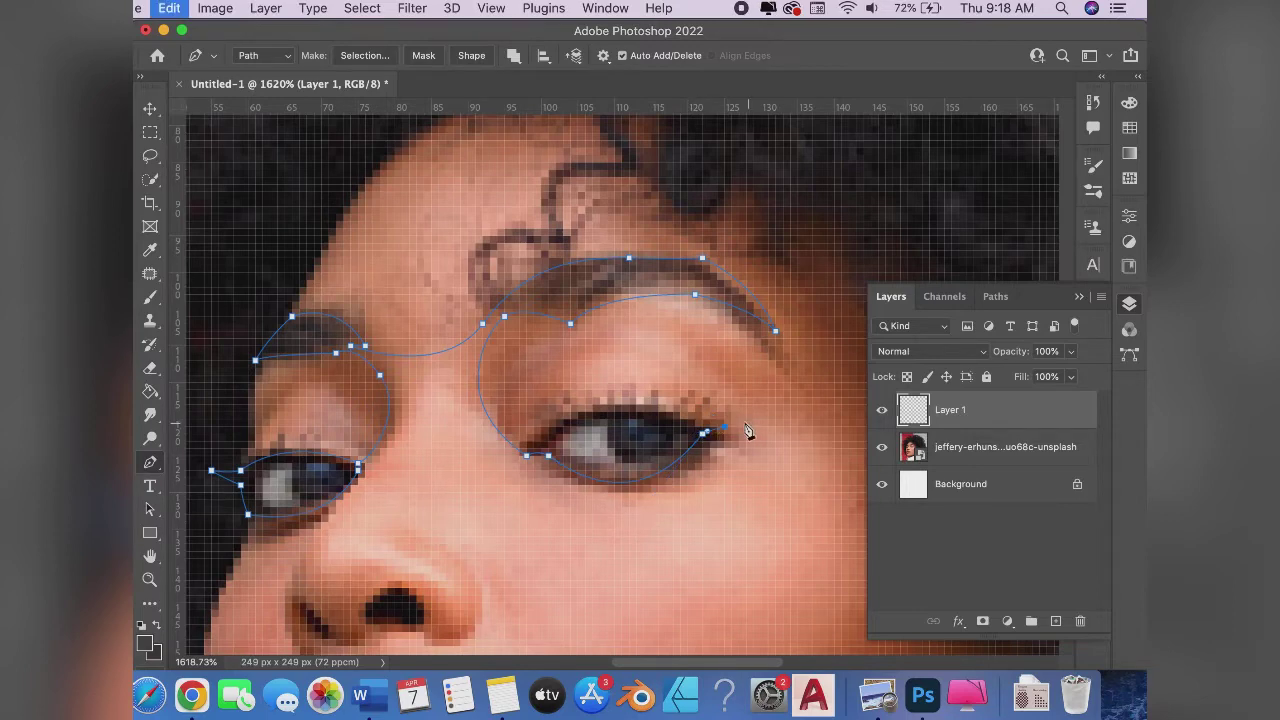
drag(703, 433, 731, 419)
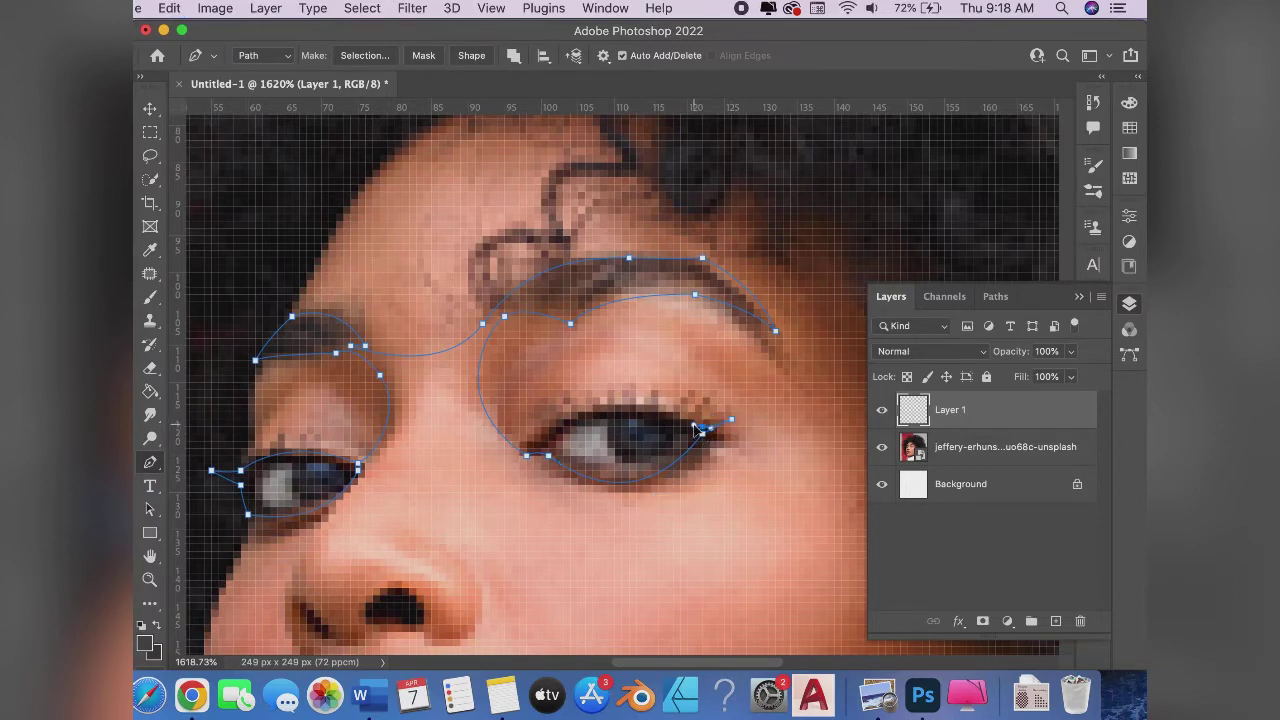
Trace the right upper eyelid to the inner eye corner
key(super+z)
mouse_move(526, 456)
mouse_down()
mouse_move(476, 509)
mouse_move(495, 407)
mouse_up()
drag(495, 407, 516, 402)
click(626, 299)
key(super+z)
mouse_move(526, 455)
mouse_down()
mouse_move(458, 513)
mouse_move(457, 533)
mouse_up()
drag(457, 533, 512, 440)
Draw the curved nose-bridge line from the inner corner down past the left eye
drag(409, 411, 371, 488)
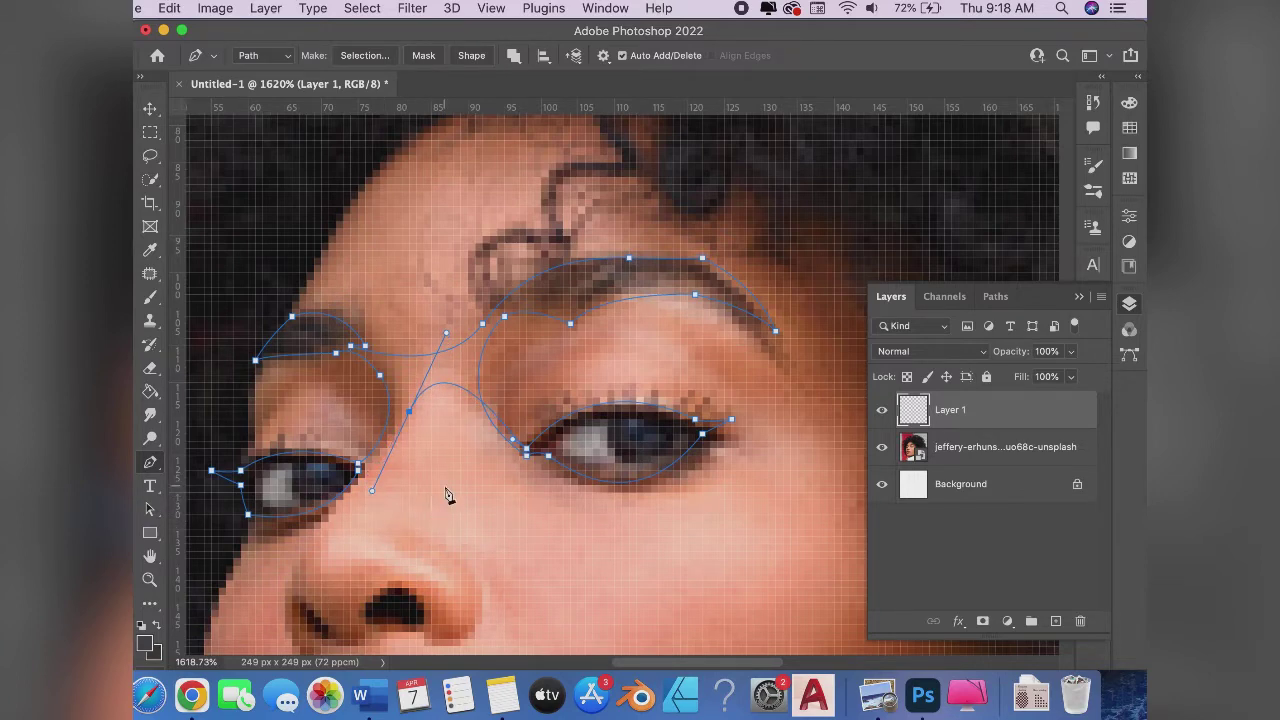
click(619, 401)
key(ctrl+z)
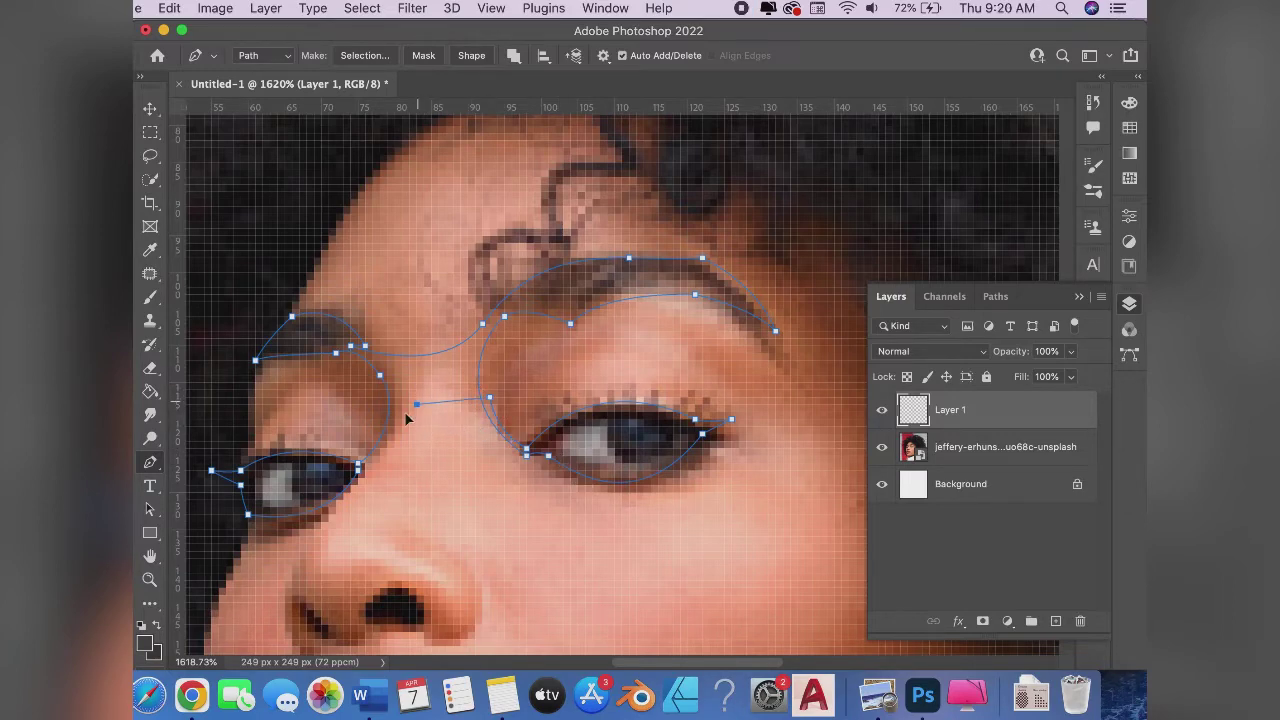
drag(416, 404, 388, 448)
key(super+z)
drag(409, 419, 377, 471)
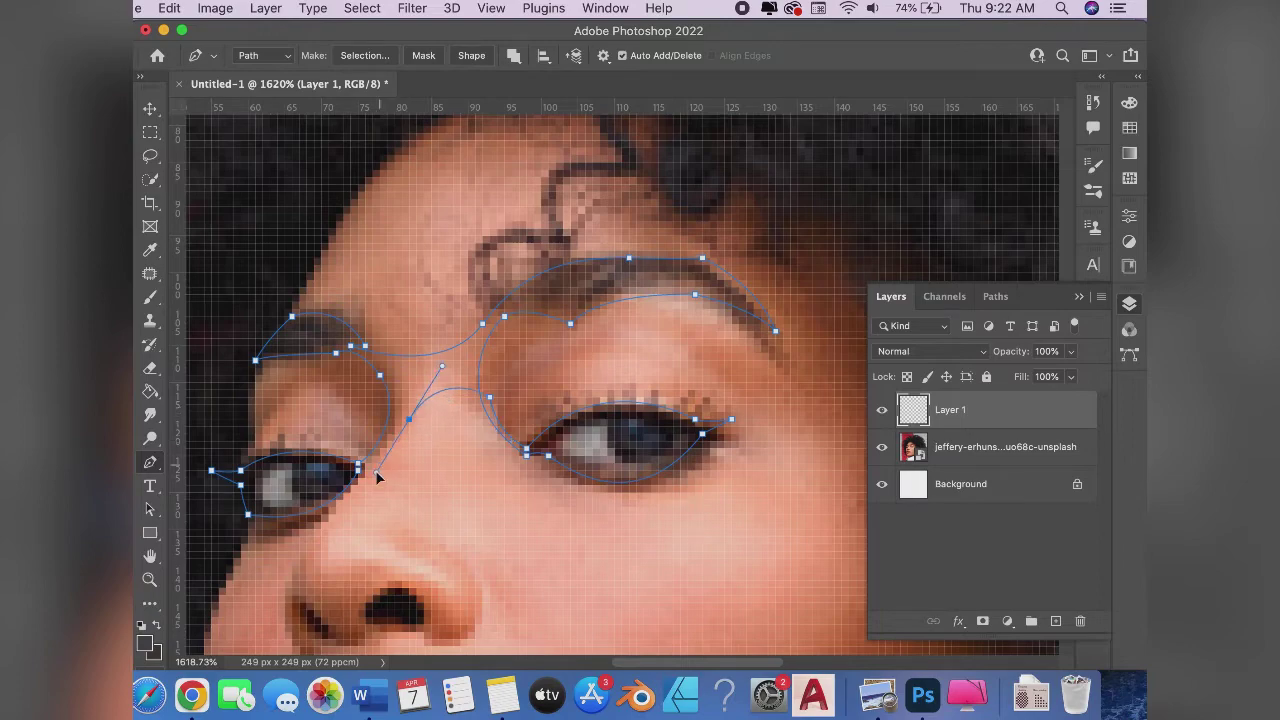
click(364, 523)
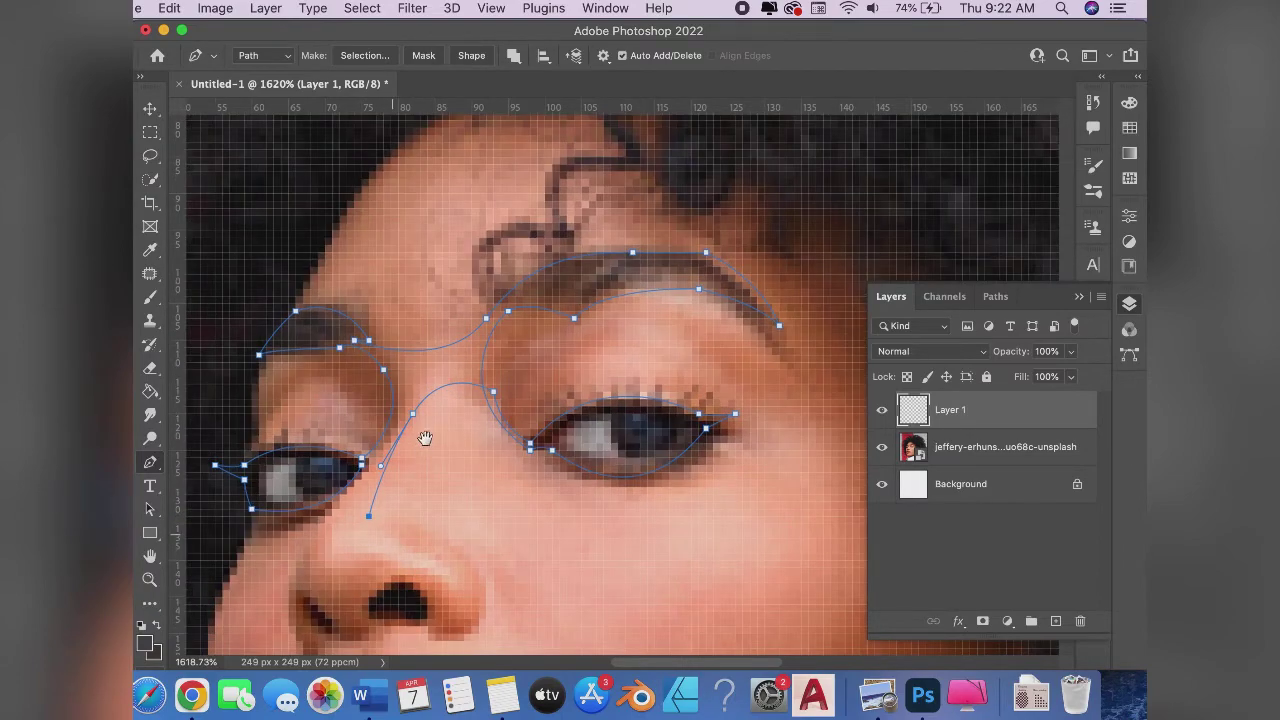
Reshape the bridge curve and run the path down the nose side to the nostril's outer edge
scroll(423, 443, down, 5)
scroll(423, 443, left, 2)
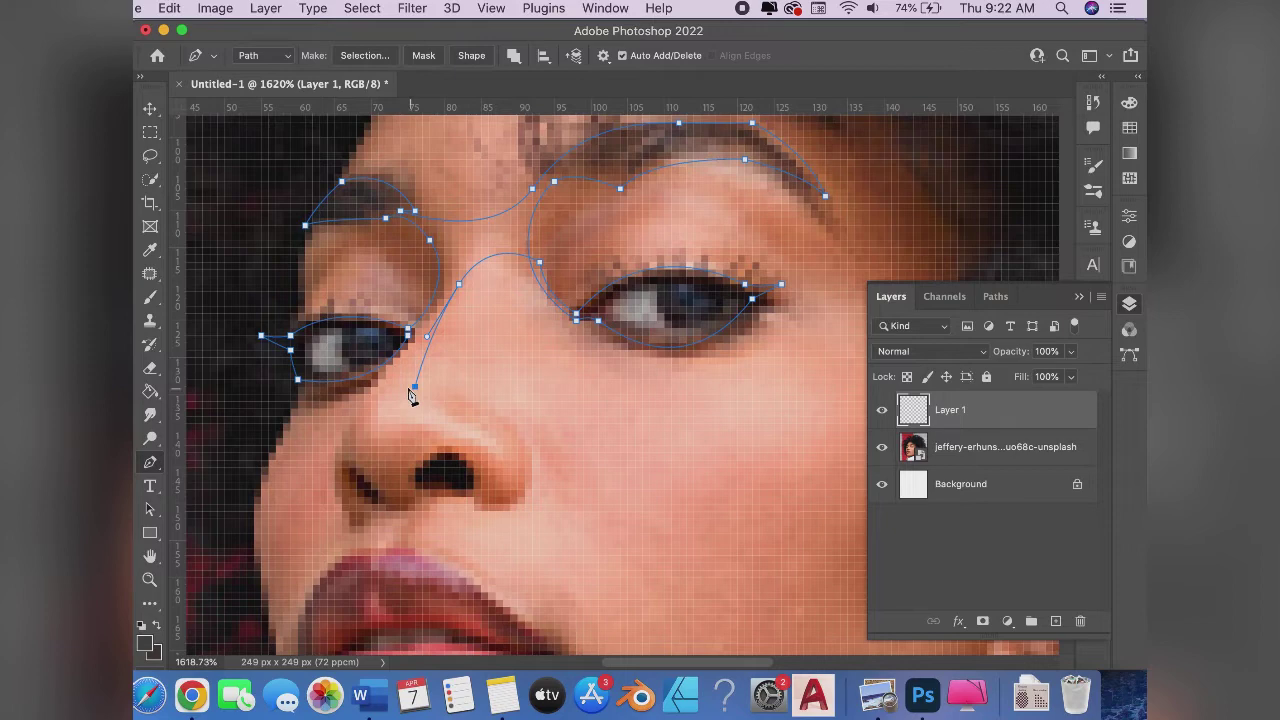
key(super+z)
key(super+z)
drag(430, 314, 391, 365)
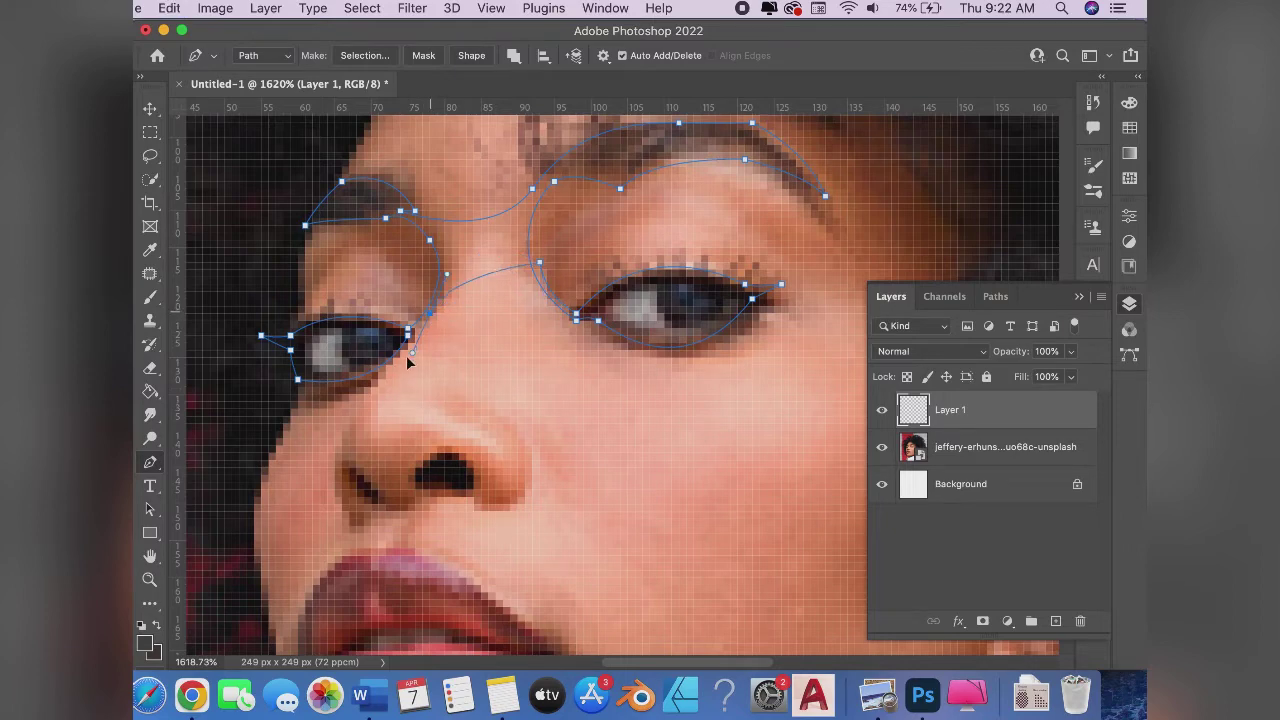
click(341, 426)
drag(355, 518, 400, 546)
alt+click(360, 517)
Outline both nostrils and curve the path up around the nose's right wing
mouse_move(349, 474)
mouse_down()
mouse_move(351, 456)
mouse_move(385, 511)
mouse_move(424, 503)
mouse_up()
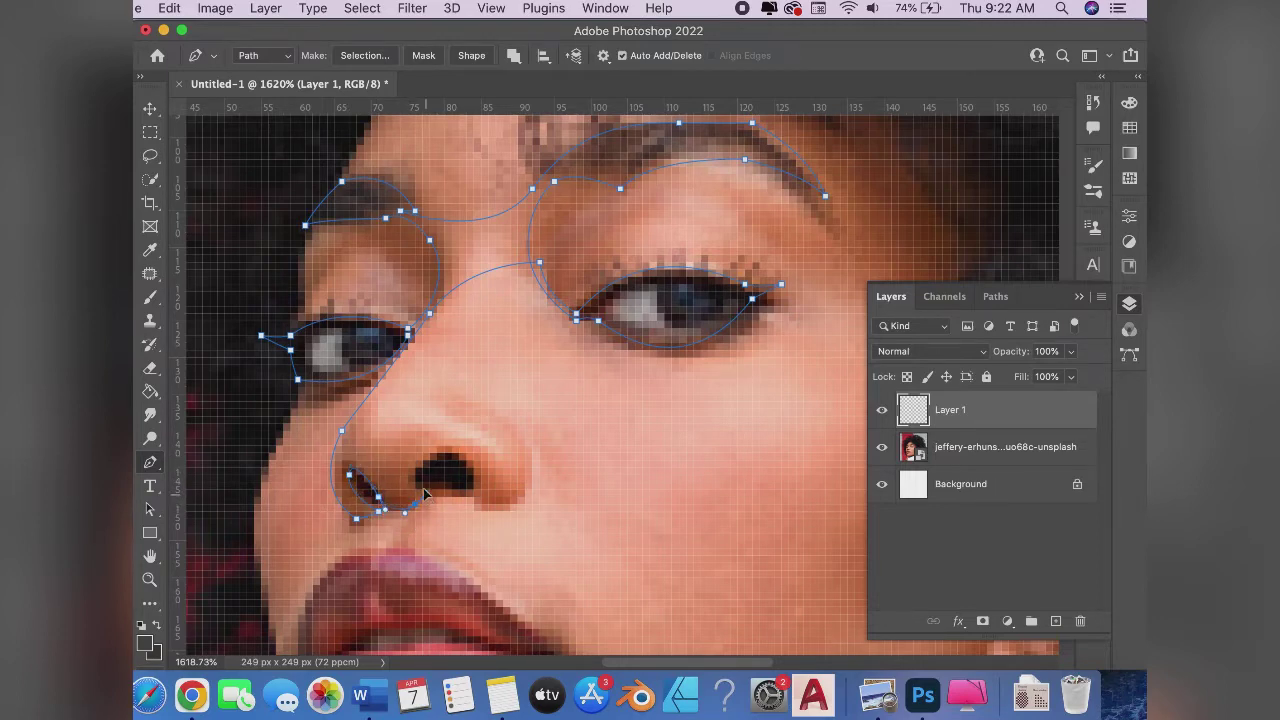
drag(430, 453, 456, 443)
drag(472, 489, 456, 505)
drag(470, 547, 475, 530)
key(super+z)
click(494, 498)
key(super+z)
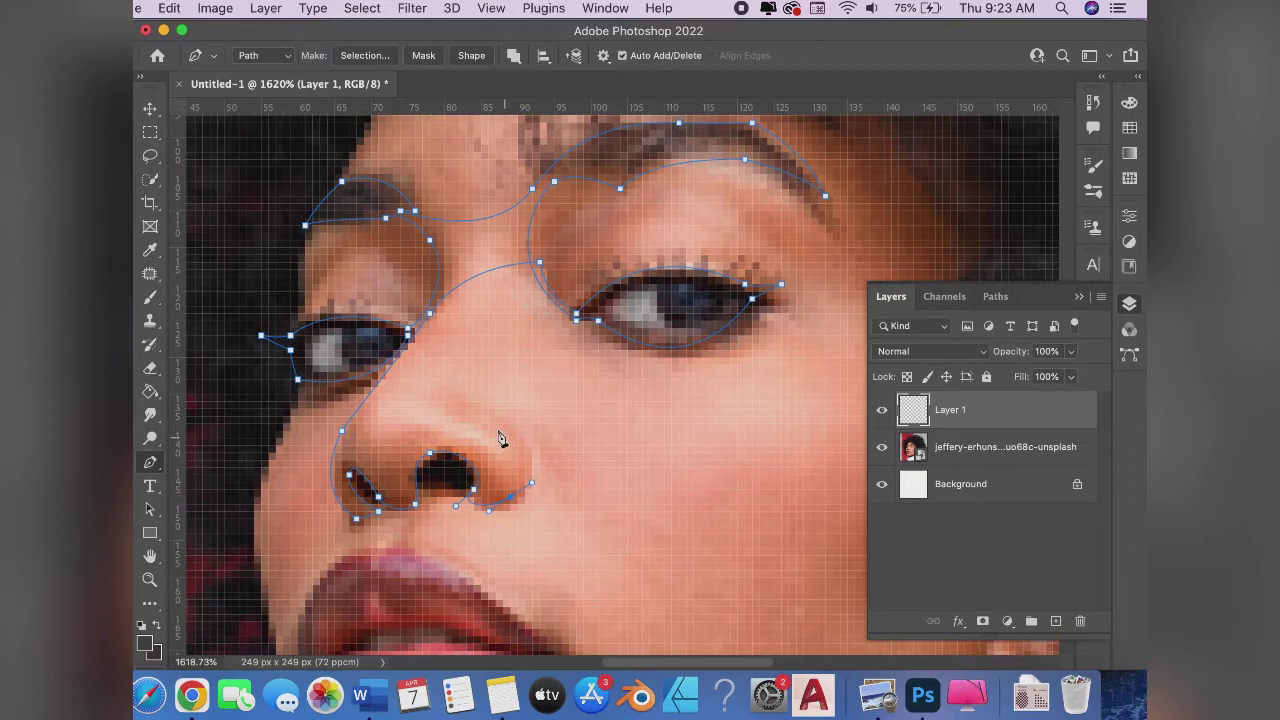
drag(487, 416, 451, 403)
drag(502, 482, 492, 495)
click(416, 502)
Trace from the nose to the upper lip and curve the upper lip out to its corner
scroll(455, 377, down, 5)
click(452, 397)
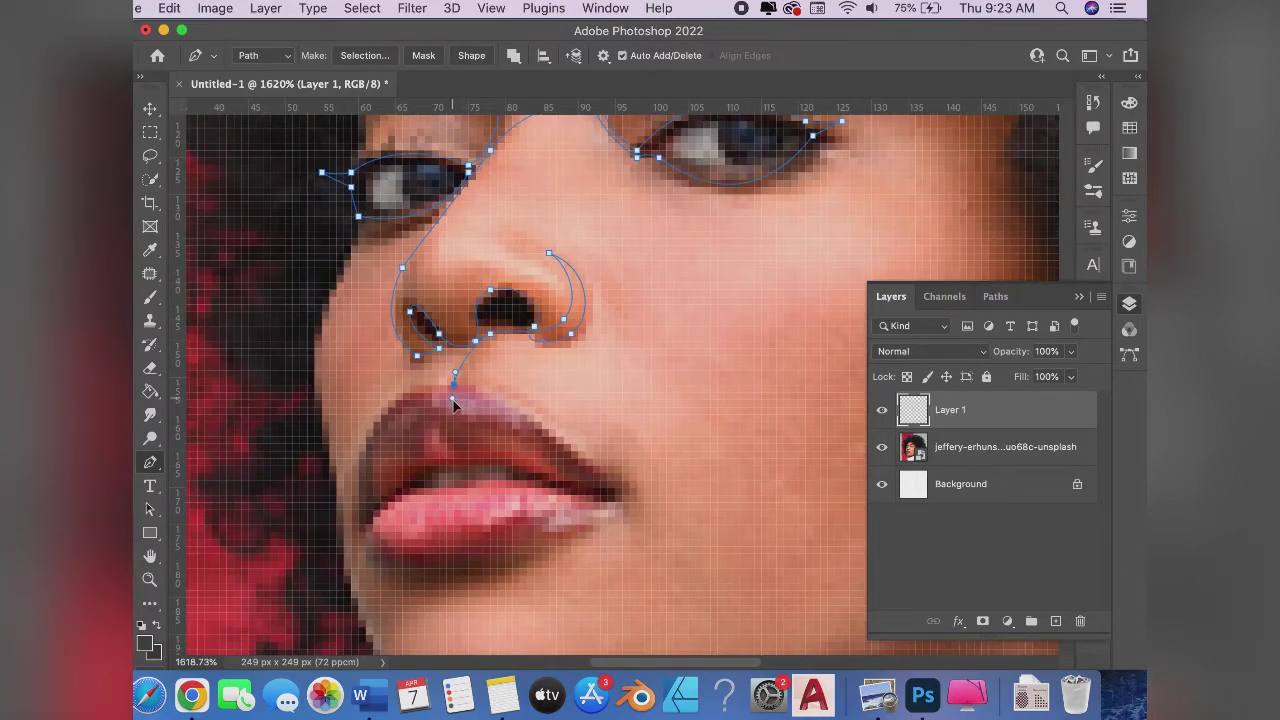
key(ctrl+z)
key(ctrl+z)
key(ctrl+z)
key(ctrl+z)
drag(497, 400, 527, 422)
scroll(550, 432, down, 2)
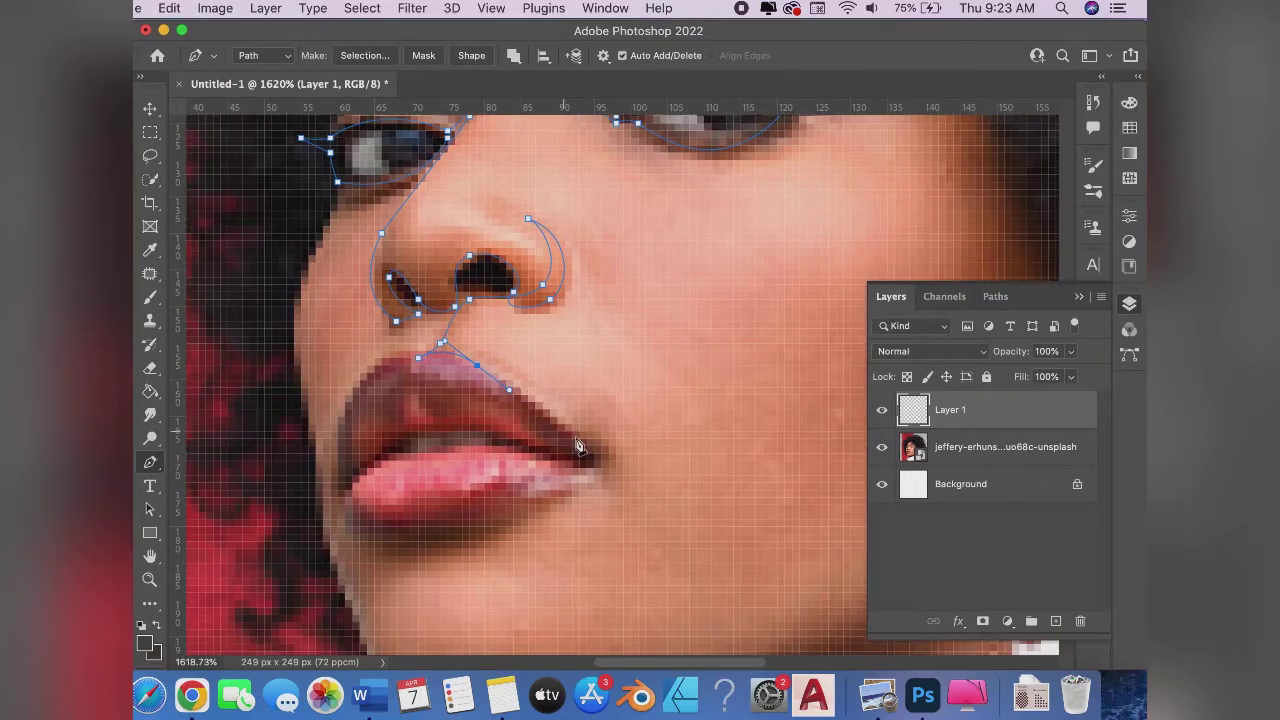
drag(594, 447, 598, 458)
Trace the line between the lips and curve the lower lip back to its starting corner
mouse_move(484, 439)
mouse_down()
mouse_move(430, 427)
mouse_move(360, 468)
mouse_move(328, 433)
mouse_up()
mouse_move(428, 393)
mouse_down()
mouse_move(432, 412)
mouse_move(485, 429)
mouse_up()
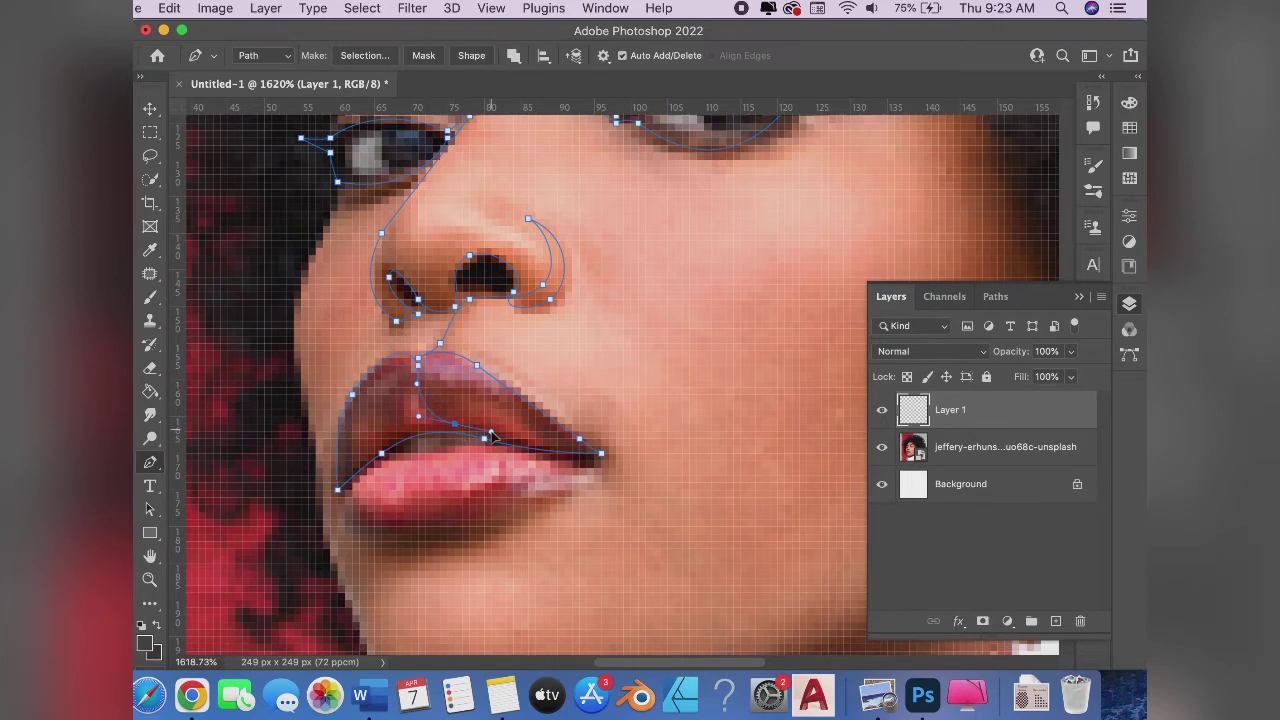
drag(600, 455, 617, 460)
key(super+z)
drag(469, 534, 442, 540)
drag(337, 490, 328, 450)
scroll(337, 440, down, 5)
Undo the lower-lip closing segment and redraw the lower lip curve
scroll(337, 440, up, 3)
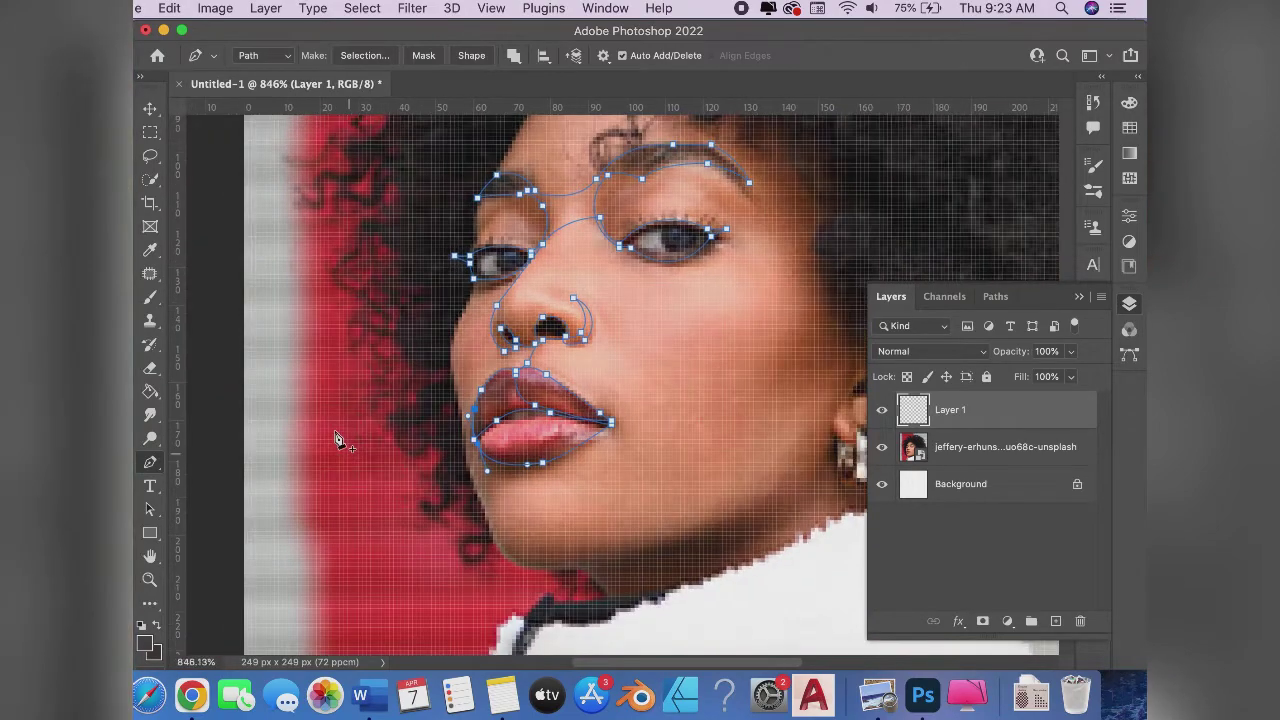
key(super+z)
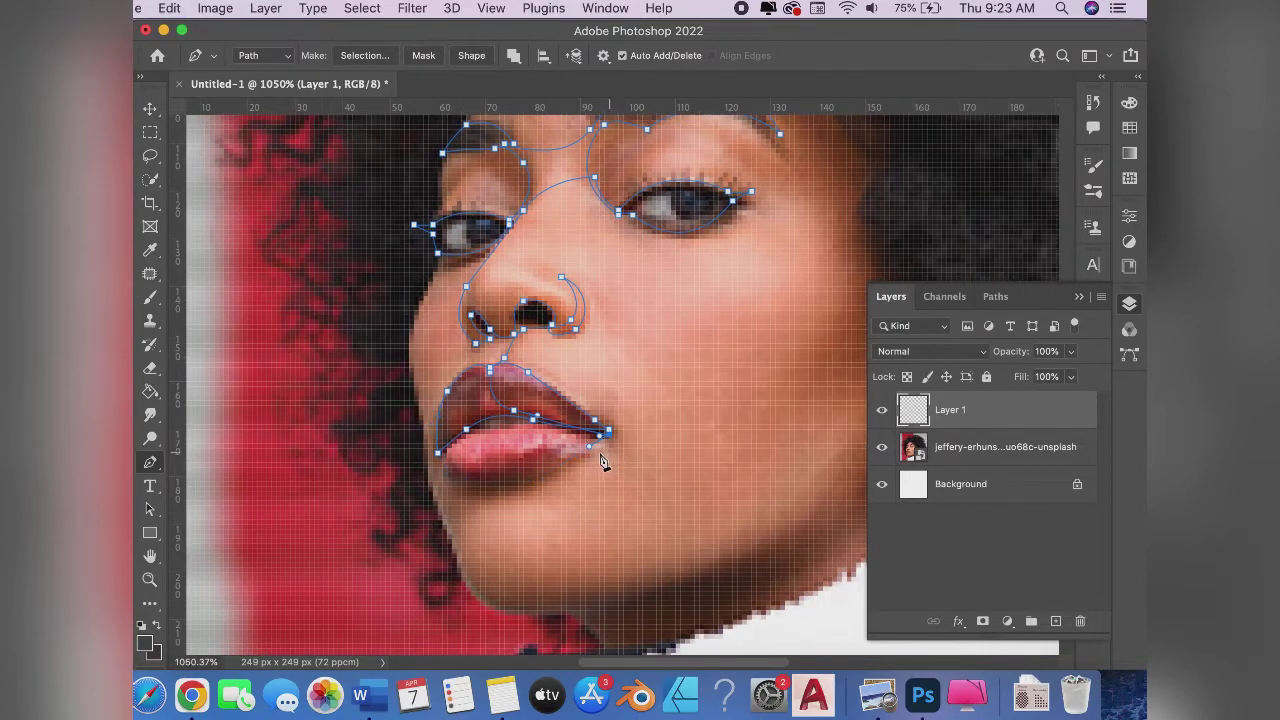
drag(545, 466, 460, 501)
mouse_move(421, 423)
mouse_down()
mouse_move(404, 411)
mouse_move(429, 463)
mouse_up()
Pan to the jaw, trace the jawline and remove the jaw anchor's outgoing handle
scroll(420, 516, down, 2)
scroll(420, 516, right, 2)
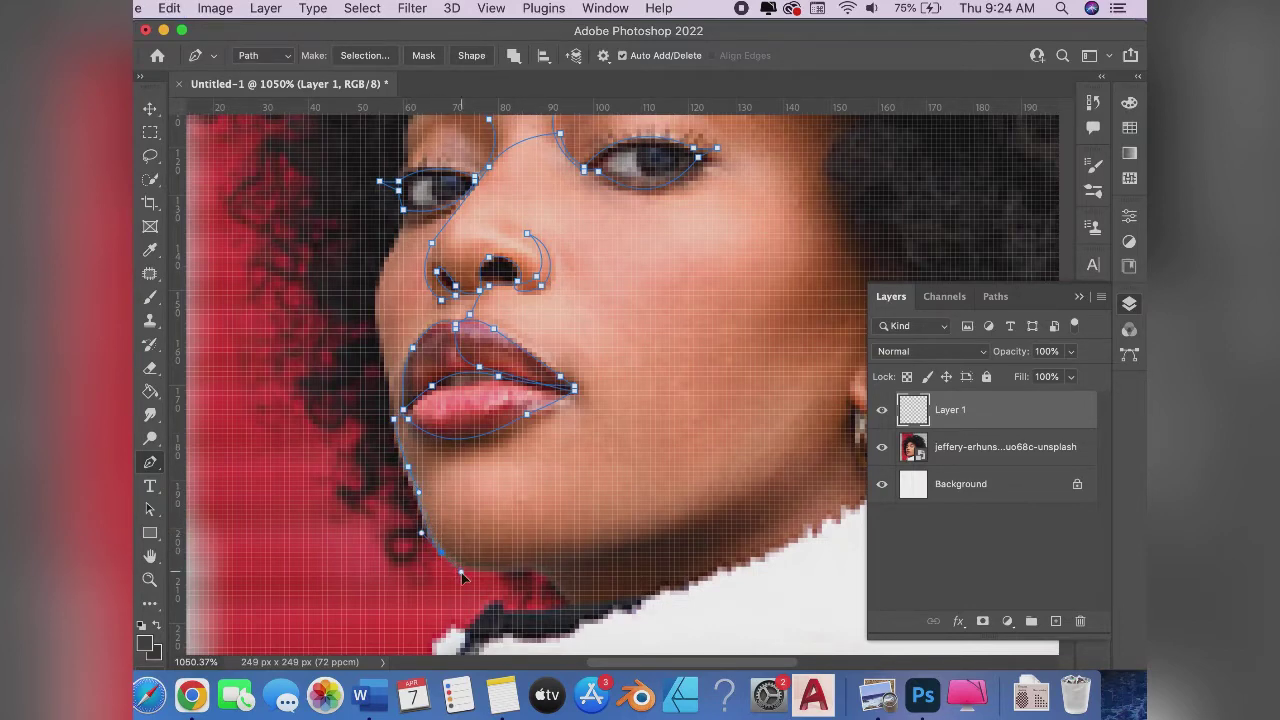
scroll(608, 570, down, 1)
scroll(608, 570, right, 3)
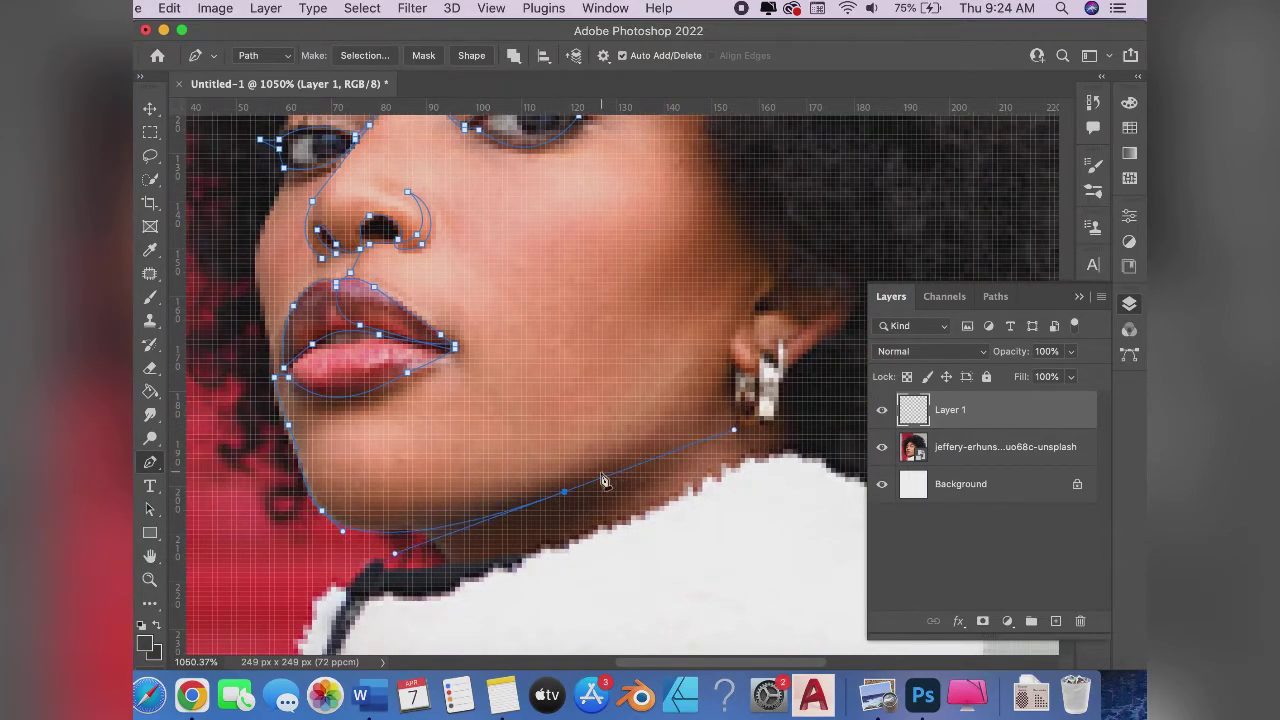
drag(530, 492, 671, 438)
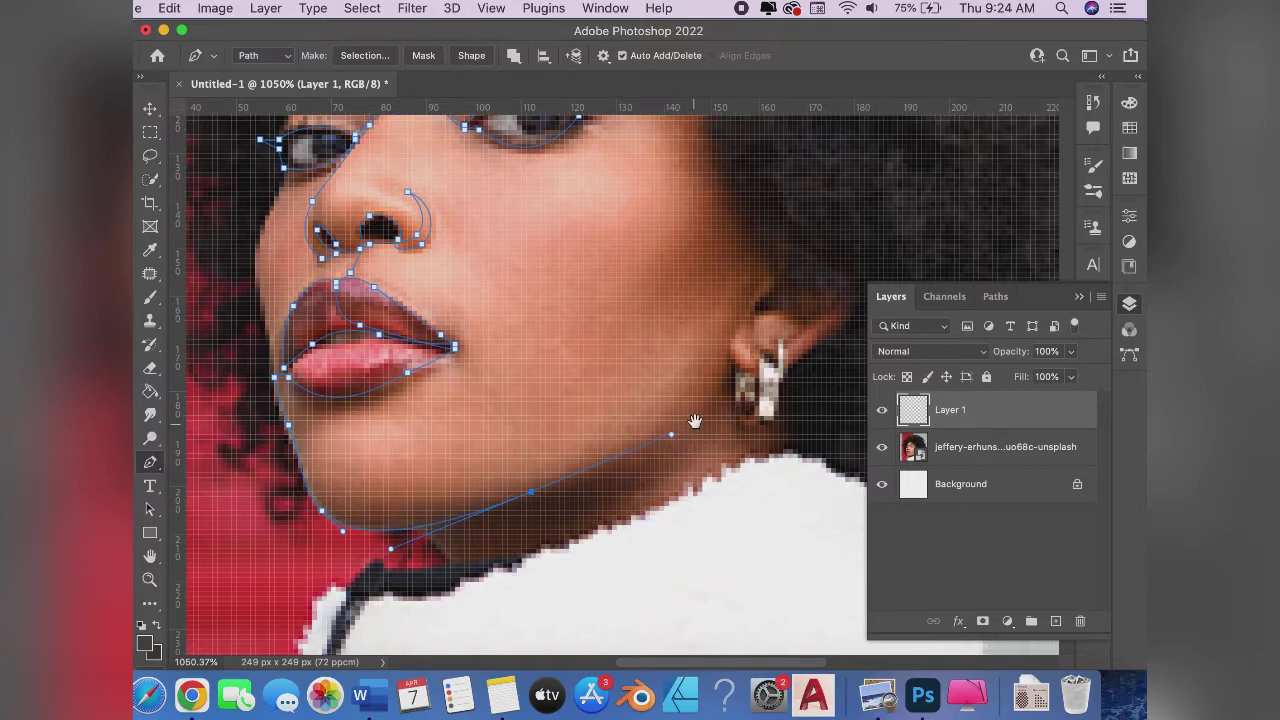
drag(688, 440, 676, 455)
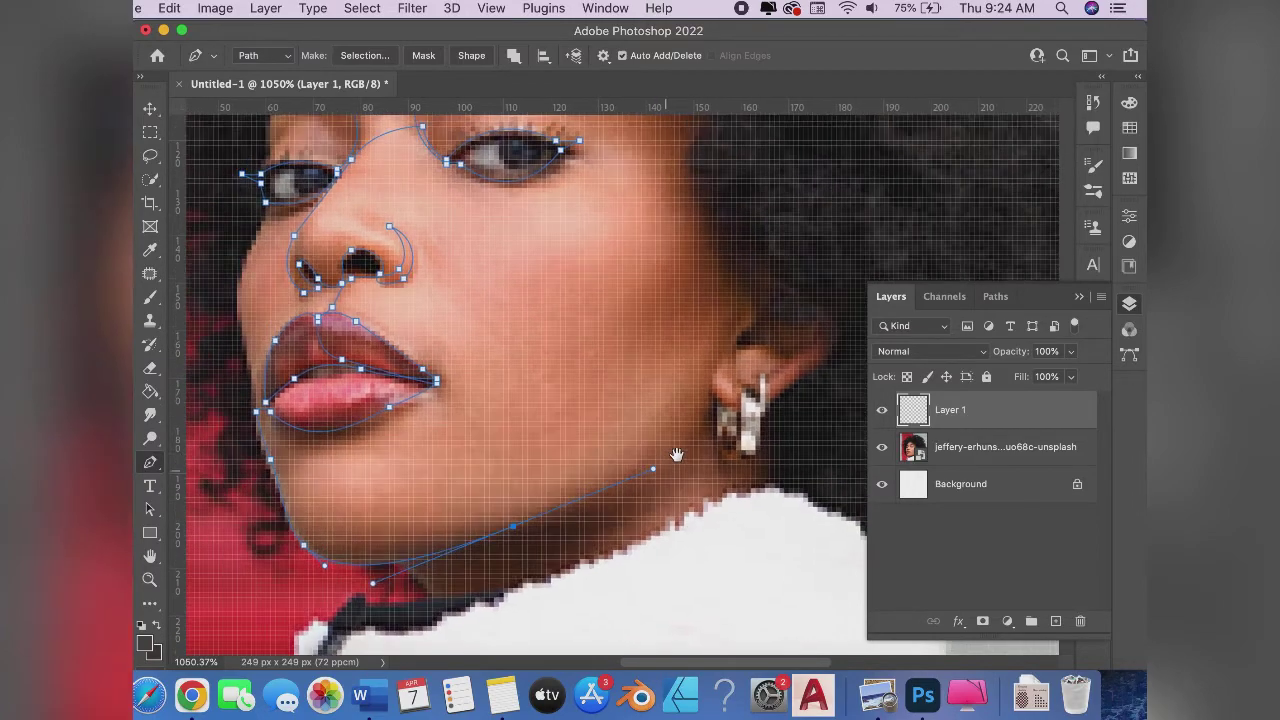
alt+click(515, 527)
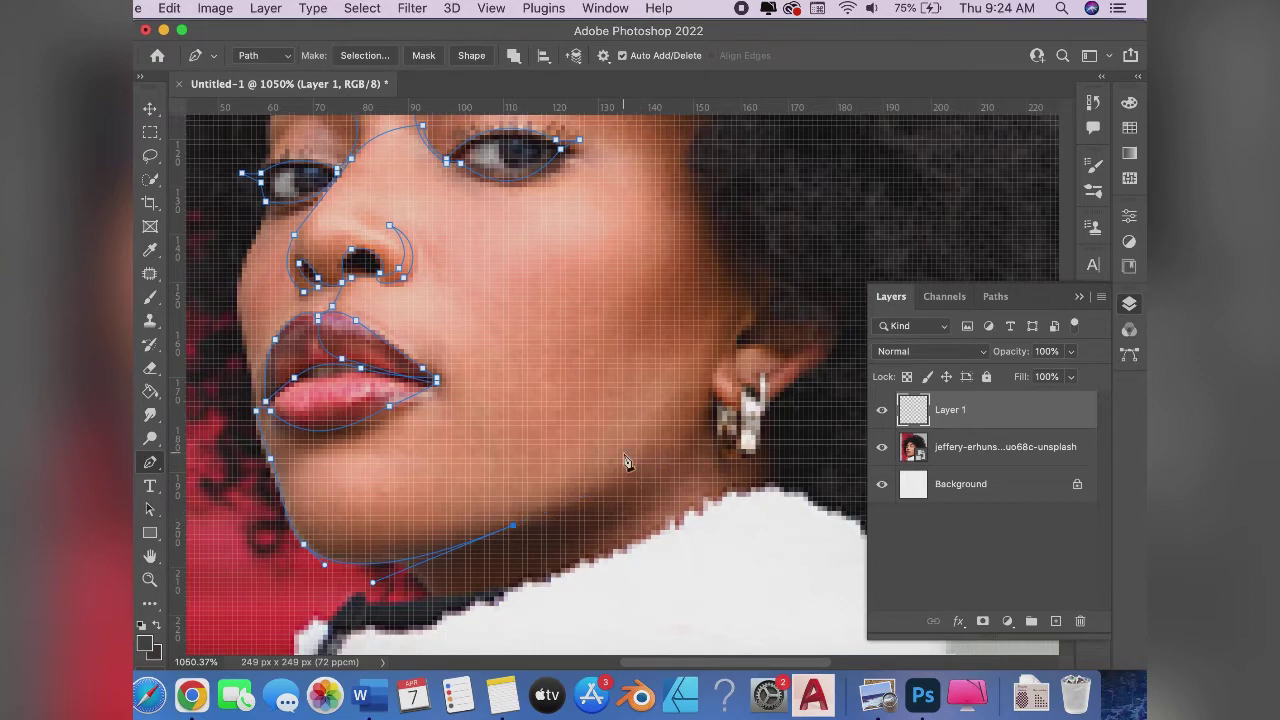
scroll(625, 462, down, 2)
Redo the jaw segment and trace the path along the jaw, chin and neck toward the earring
key(super+z)
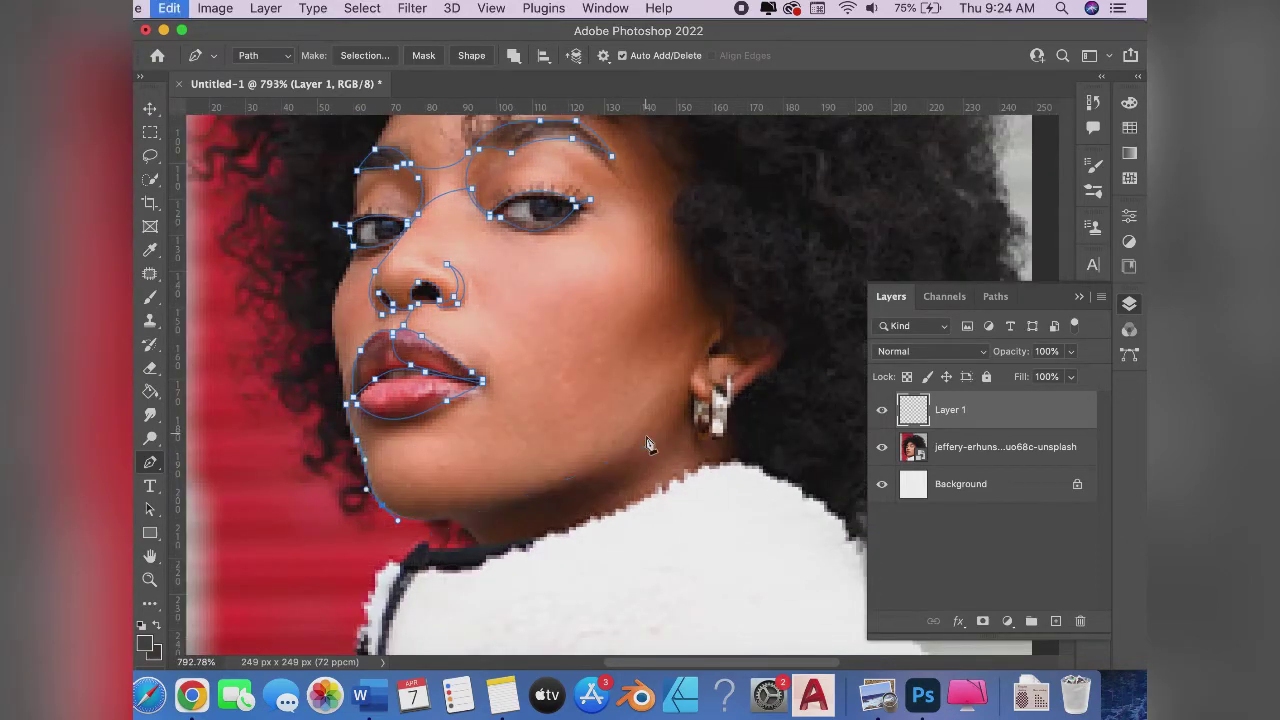
mouse_move(645, 446)
mouse_down()
mouse_move(835, 361)
mouse_move(583, 487)
mouse_up()
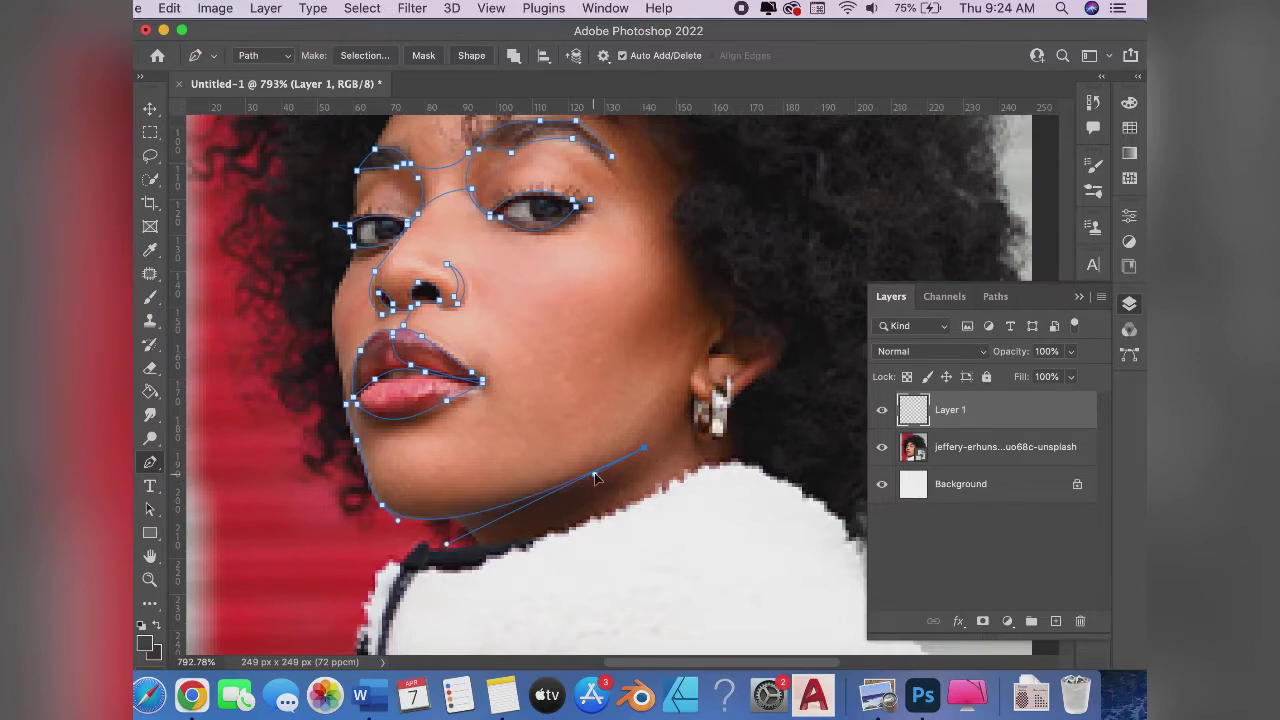
drag(464, 522, 447, 528)
click(489, 554)
mouse_move(715, 462)
mouse_down()
mouse_move(728, 455)
mouse_move(697, 429)
mouse_move(695, 399)
mouse_up()
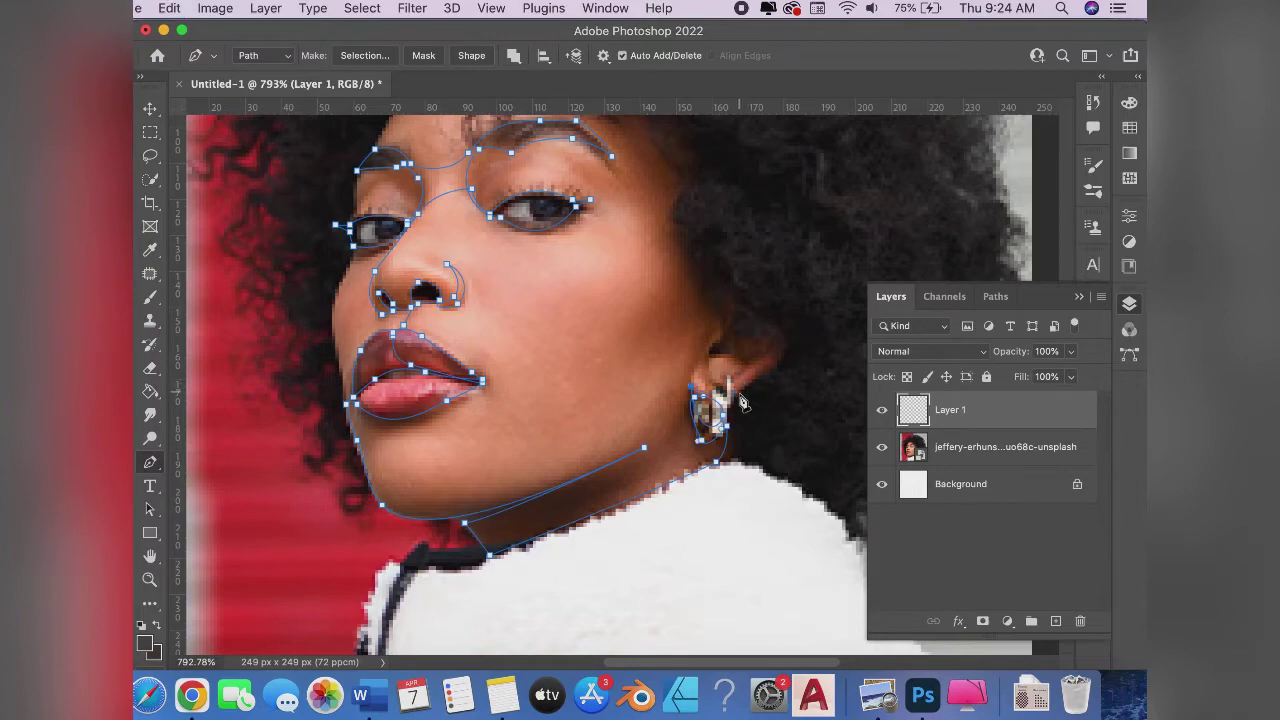
Outline the earring and ear, then curve the path up the cheek toward the hairline
mouse_move(788, 340)
mouse_down()
mouse_move(785, 328)
mouse_move(722, 338)
mouse_up()
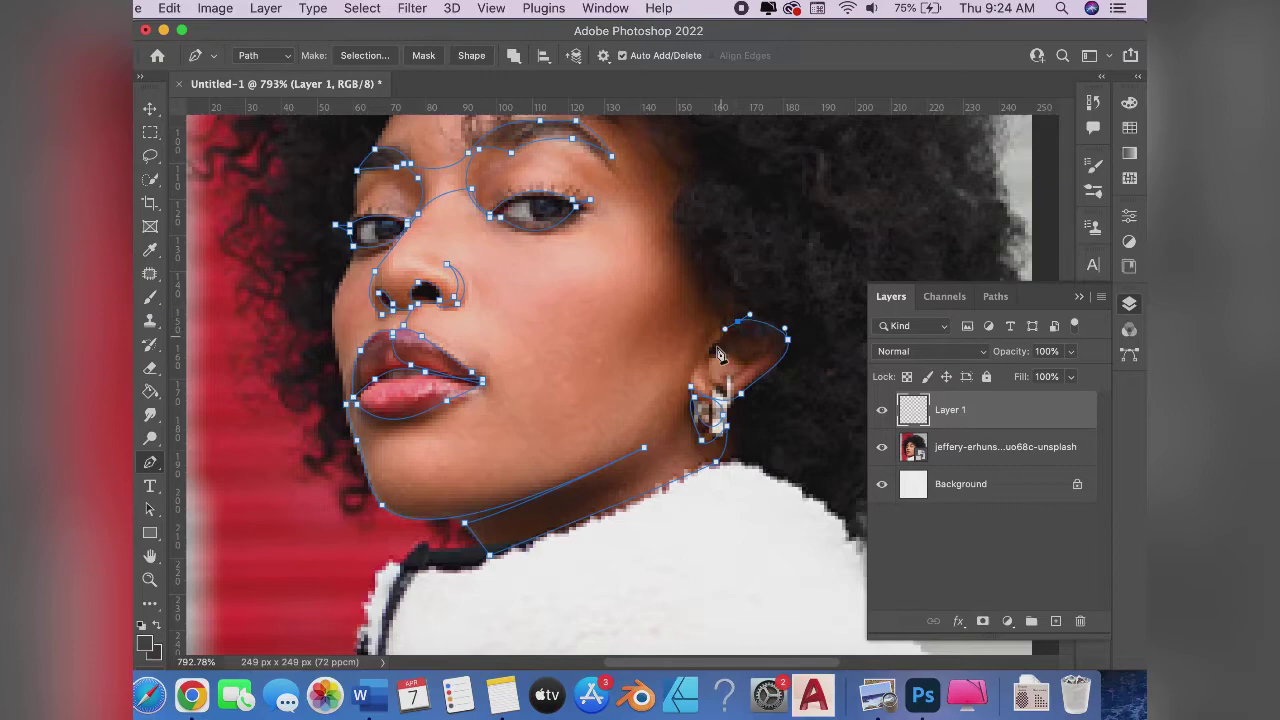
click(712, 350)
click(741, 357)
drag(775, 356, 772, 340)
click(762, 332)
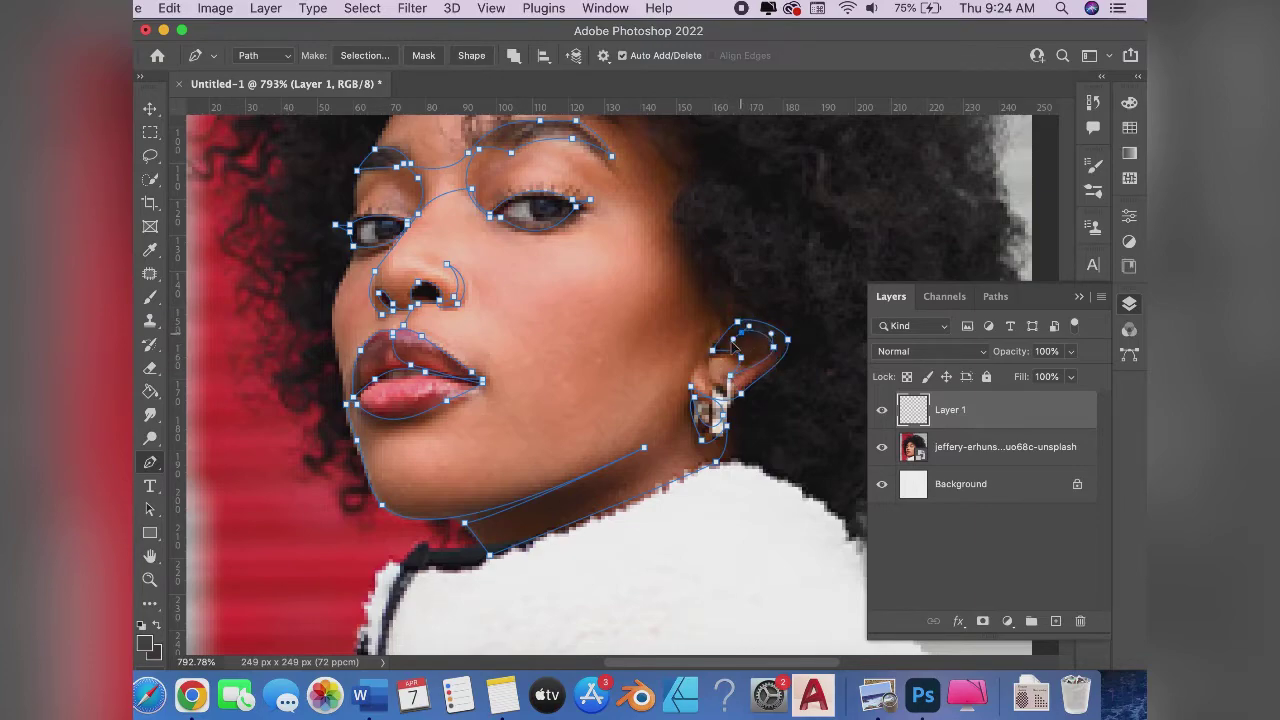
scroll(720, 380, up, 5)
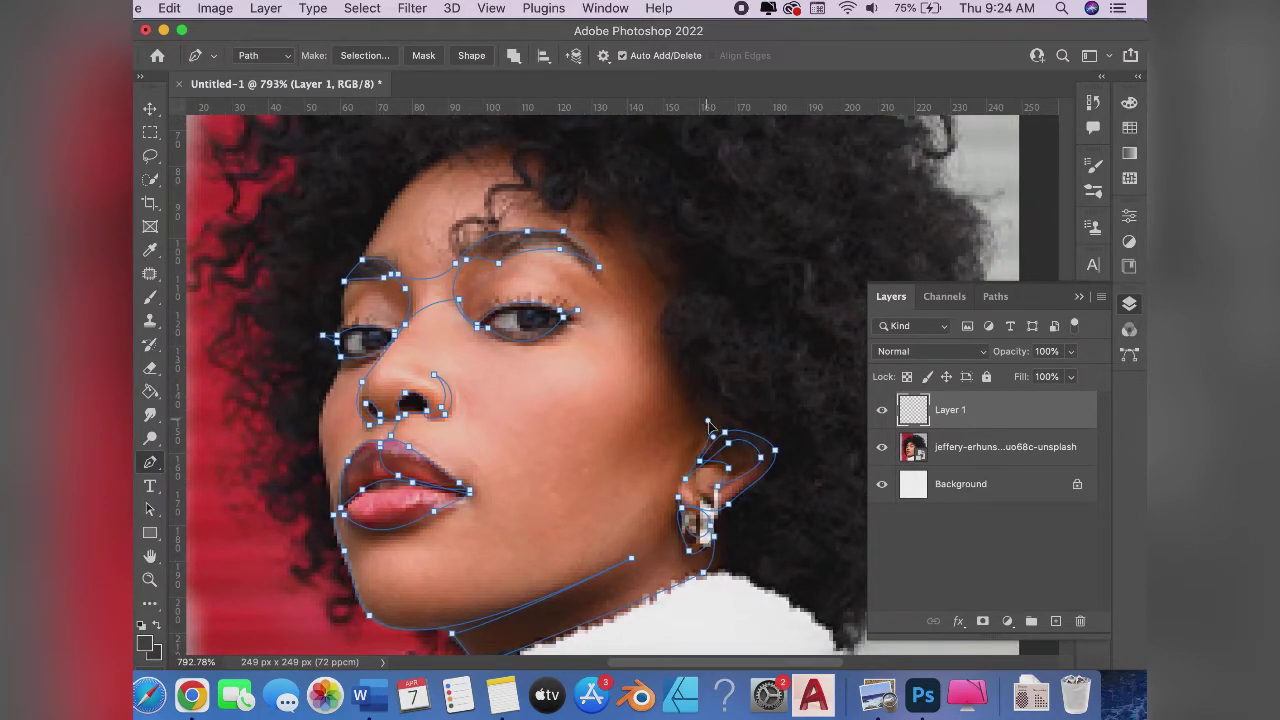
drag(664, 345, 663, 317)
key(ctrl+z)
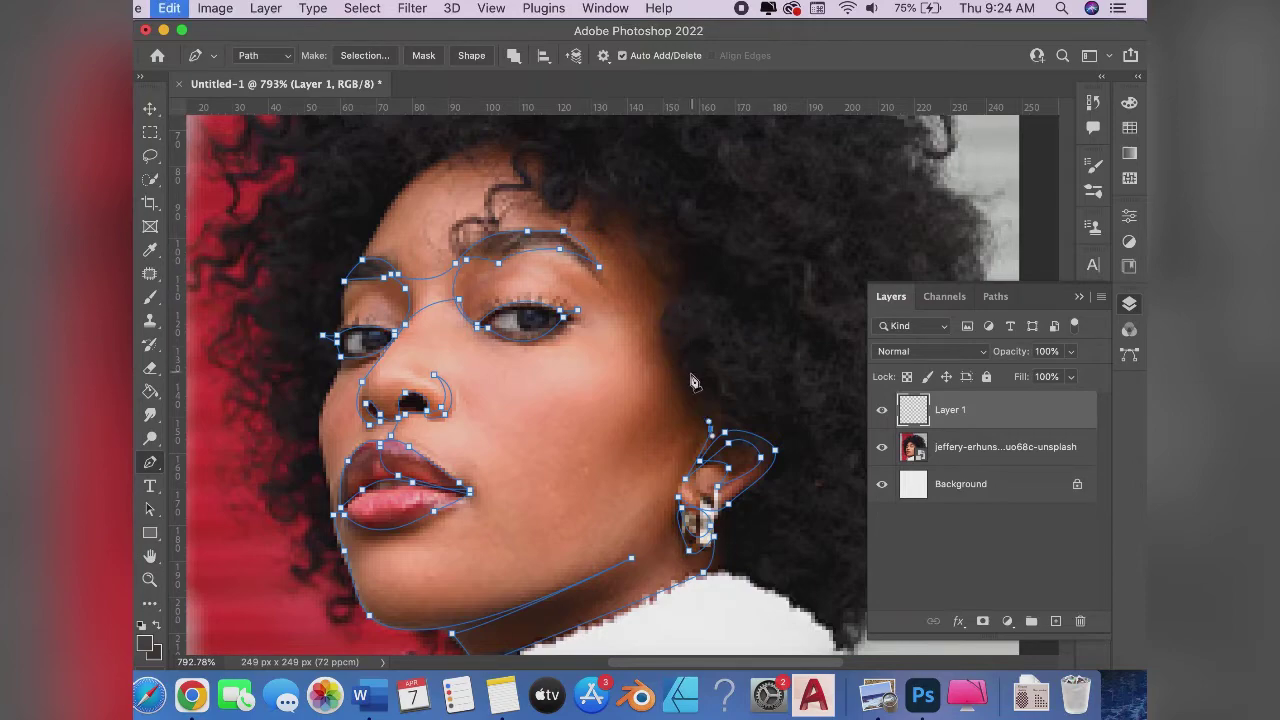
mouse_move(684, 378)
mouse_down()
mouse_move(668, 341)
mouse_move(676, 296)
mouse_move(690, 373)
mouse_move(621, 350)
mouse_up()
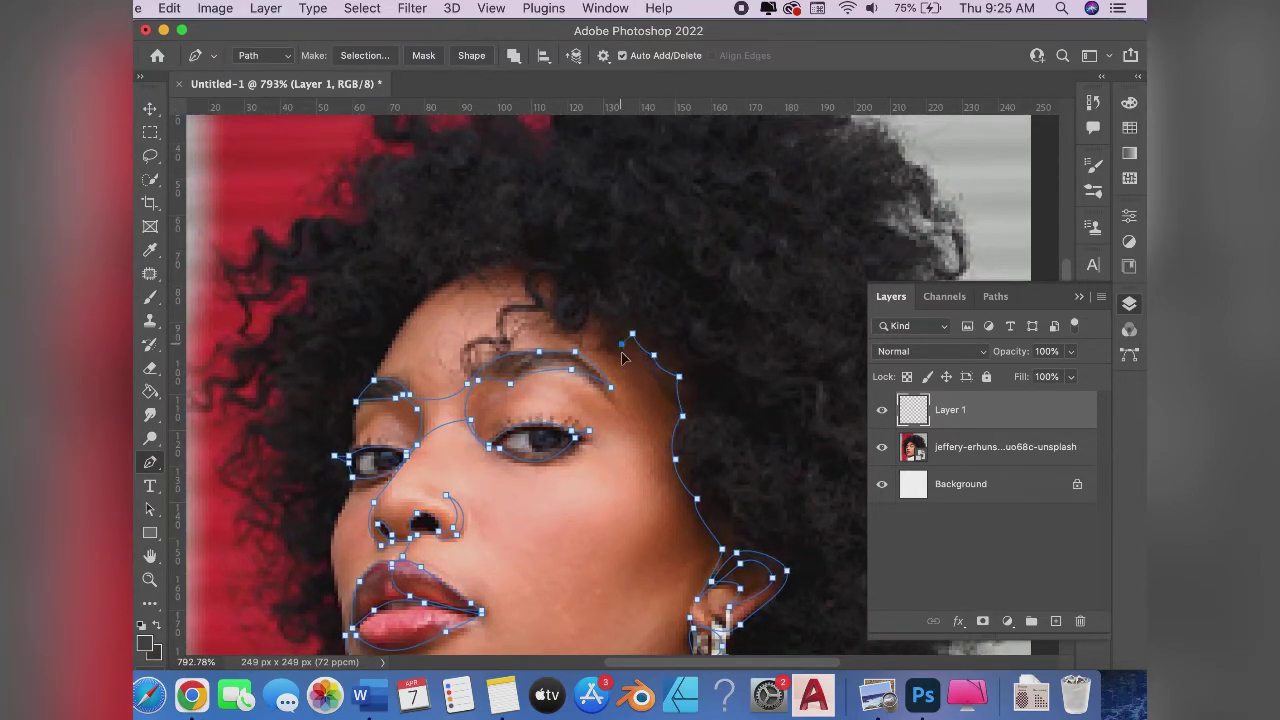
Place anchors along the curly hairline, redoing the wrong section
click(604, 323)
click(577, 331)
drag(557, 290, 564, 293)
key(super+z)
key(super+z)
key(super+z)
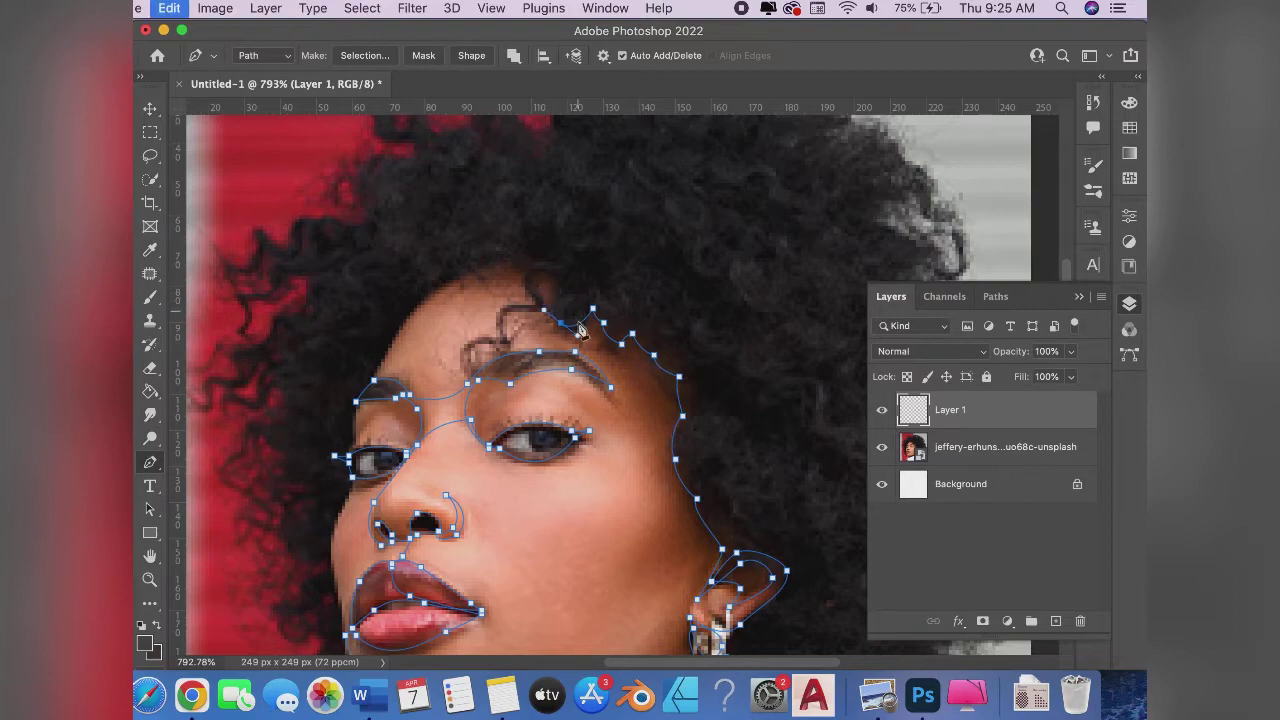
click(575, 325)
click(564, 296)
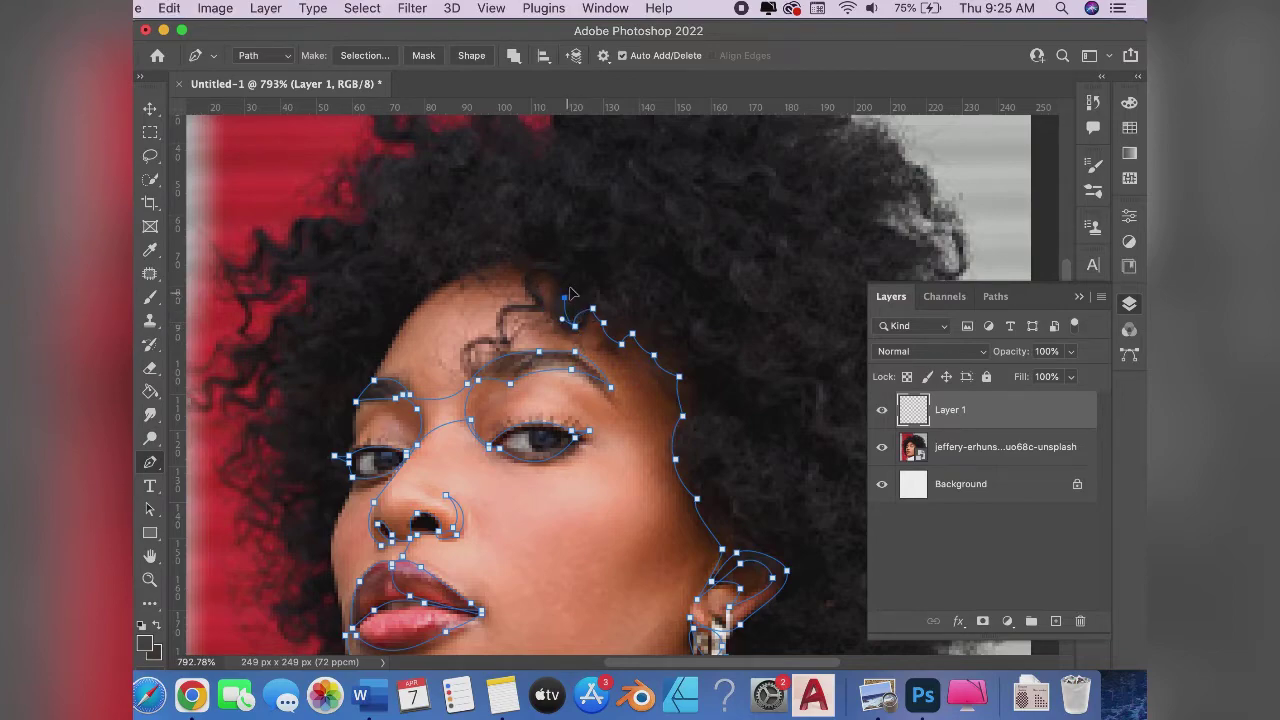
click(554, 280)
Curve the path across the forehead and down to the left temple, then zoom in
mouse_move(501, 324)
mouse_down()
mouse_move(521, 306)
mouse_move(518, 276)
mouse_move(480, 272)
mouse_up()
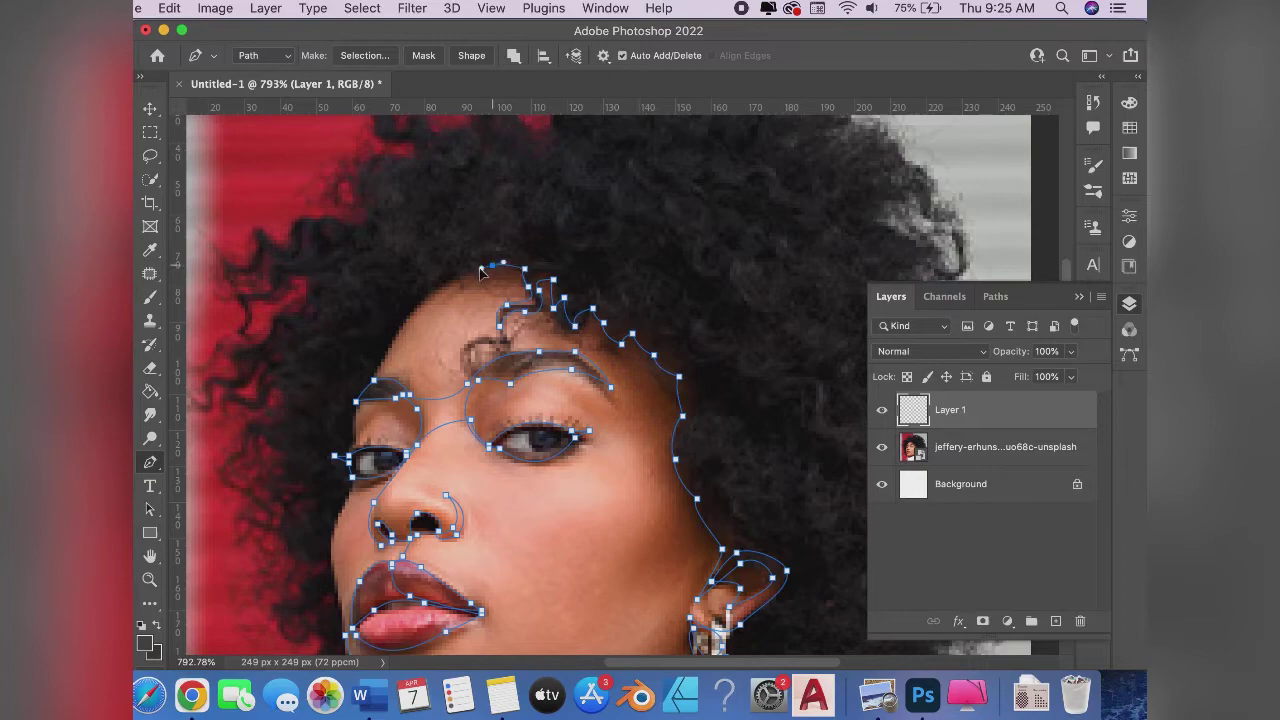
drag(408, 320, 381, 354)
drag(348, 400, 365, 446)
key(super+equal)
Adjust the temple curve, extend down the cheek and move the forehead anchor up-right
scroll(365, 424, left, 3)
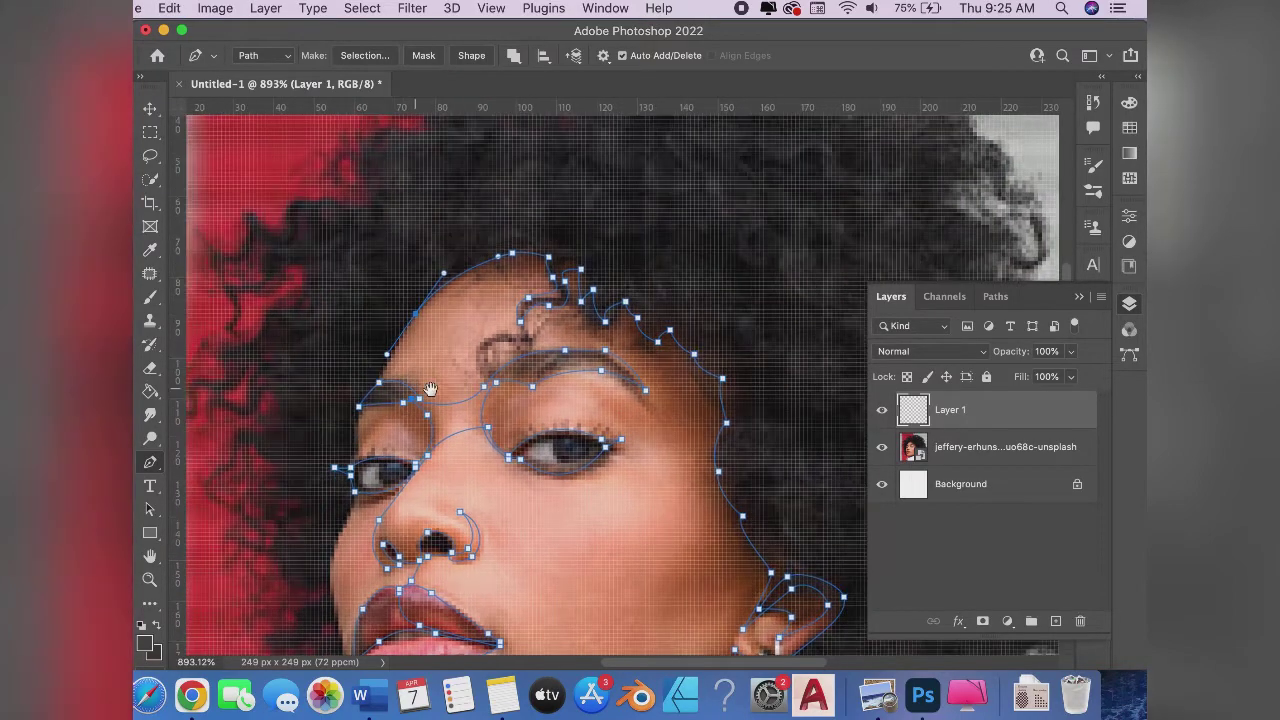
drag(372, 433, 370, 443)
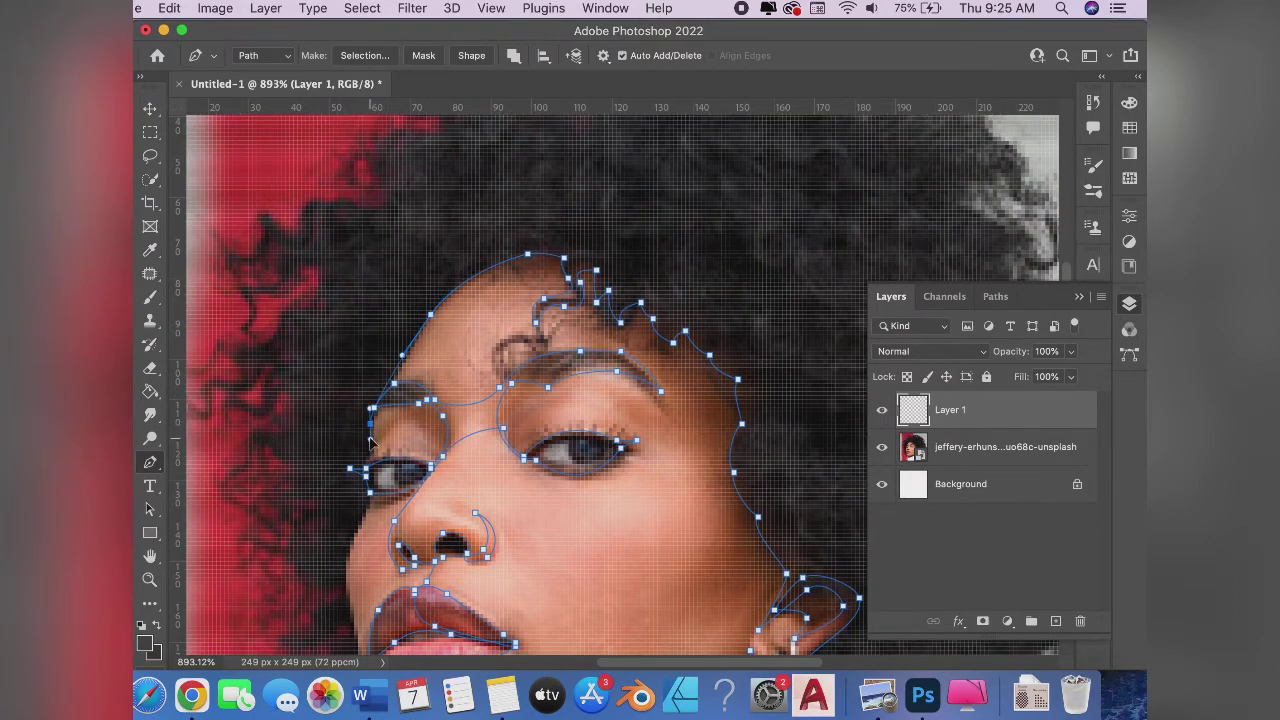
drag(364, 504, 362, 526)
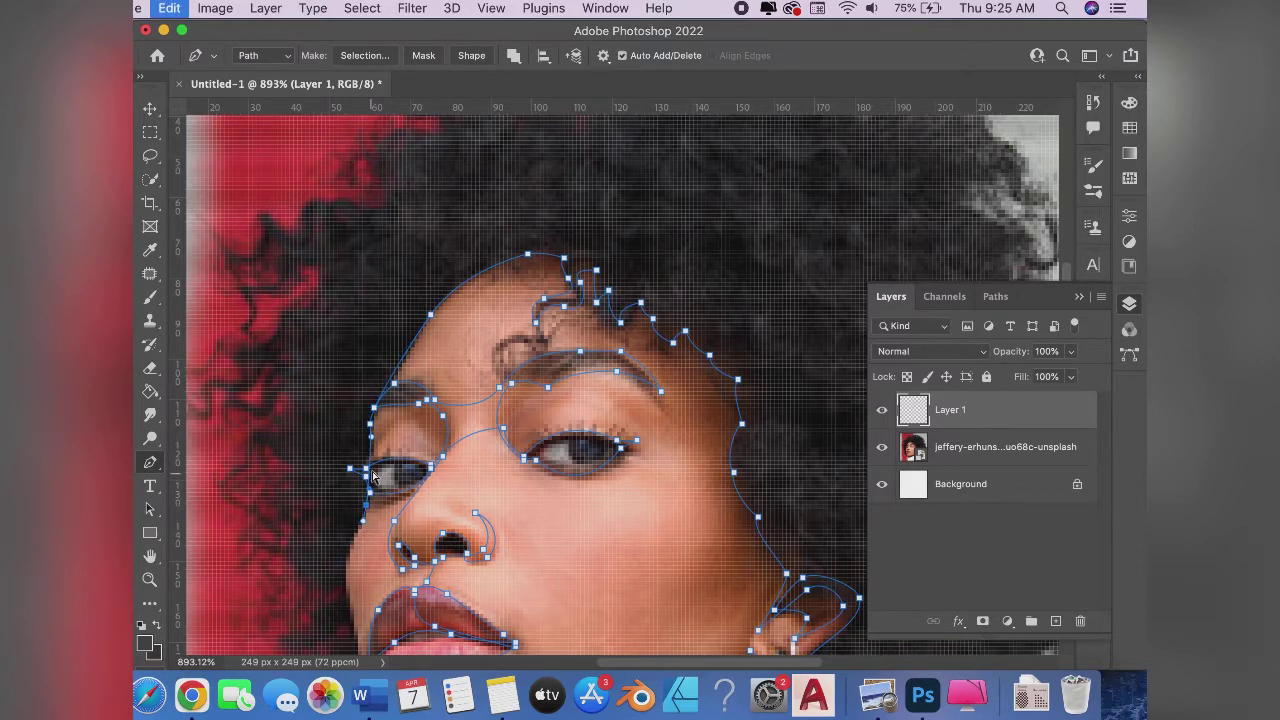
click(406, 381)
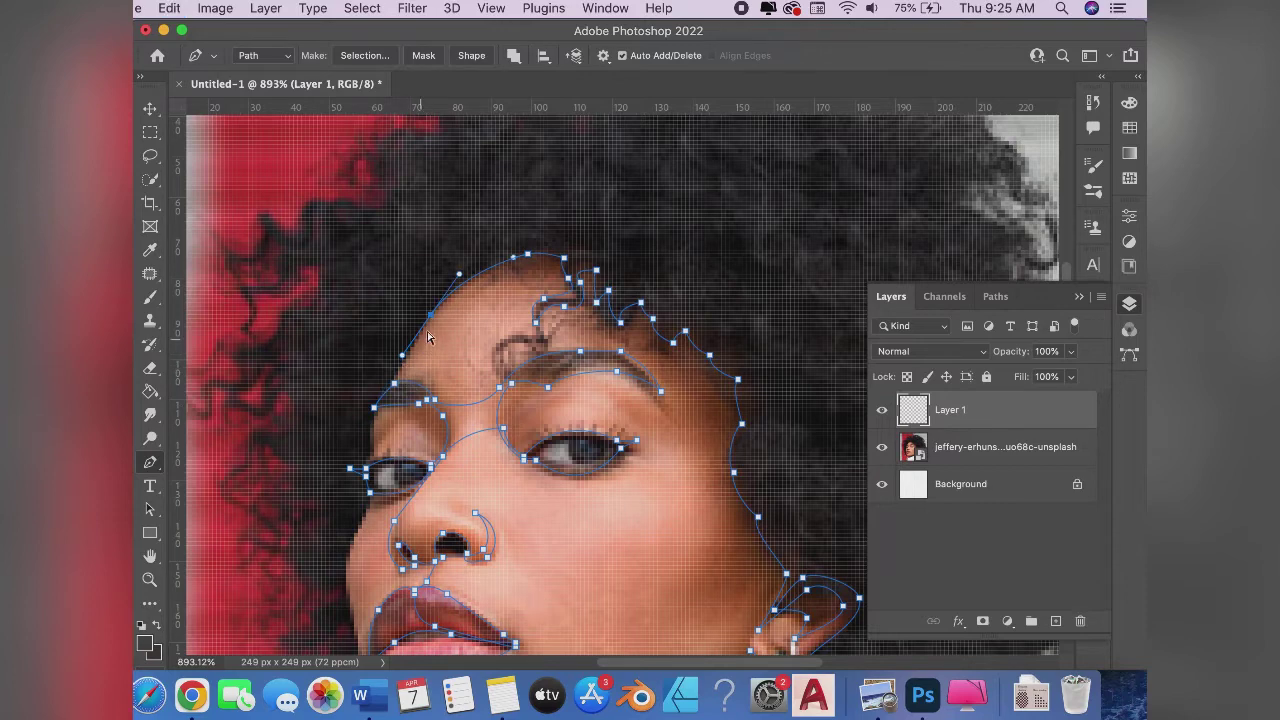
drag(430, 315, 446, 298)
Trace the left cheek past the eye down to the lip corner and close the path
drag(395, 385, 383, 397)
drag(372, 440, 375, 455)
mouse_move(369, 520)
mouse_down()
mouse_move(366, 490)
mouse_move(358, 535)
mouse_up()
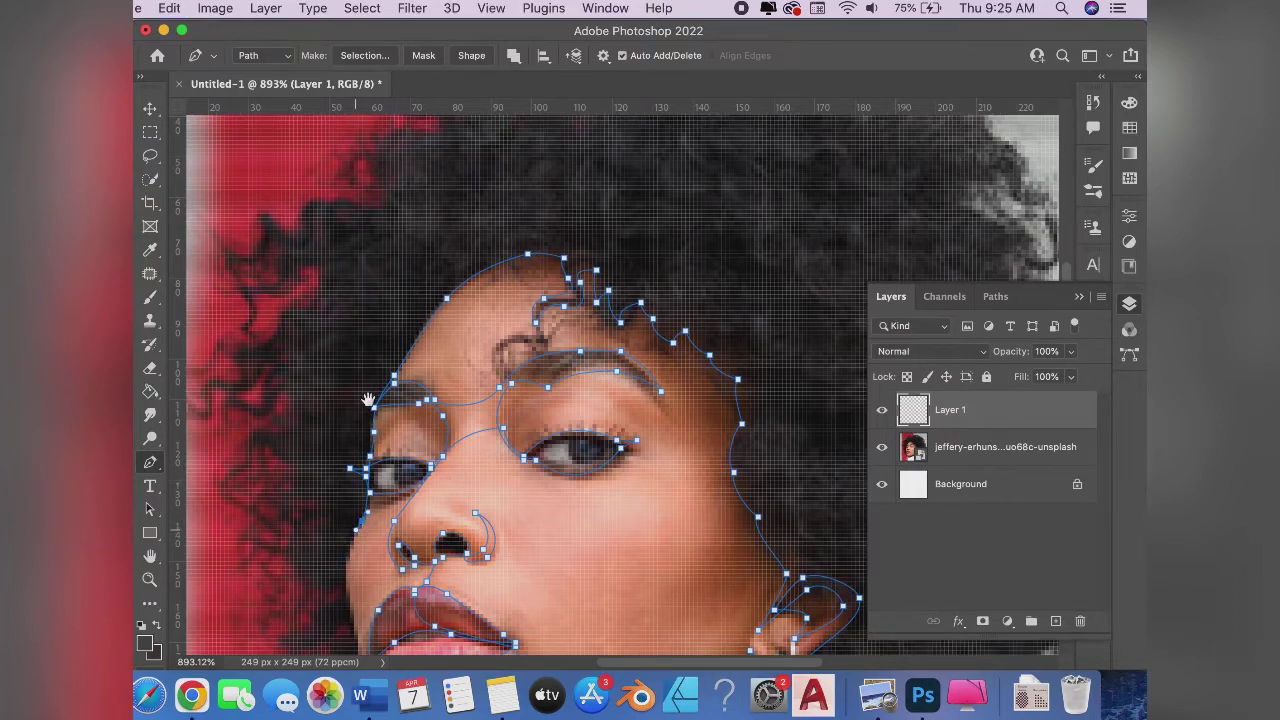
drag(368, 400, 393, 190)
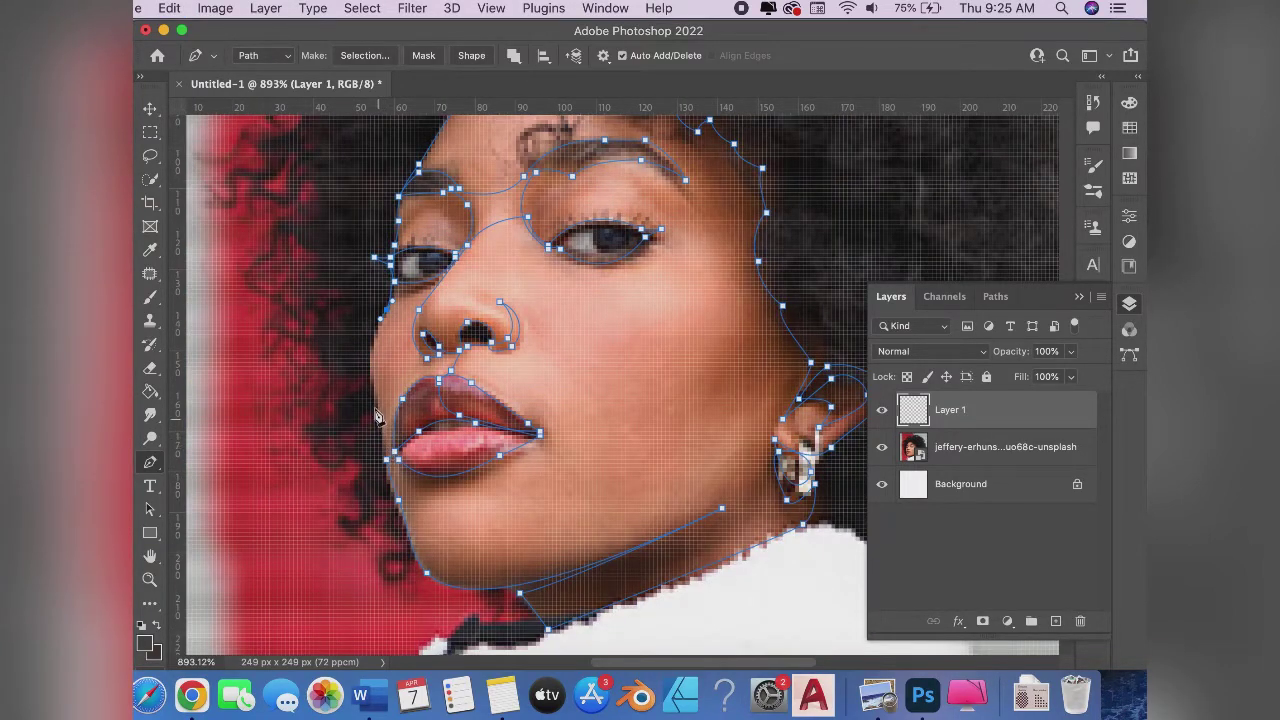
drag(372, 383, 381, 428)
click(387, 453)
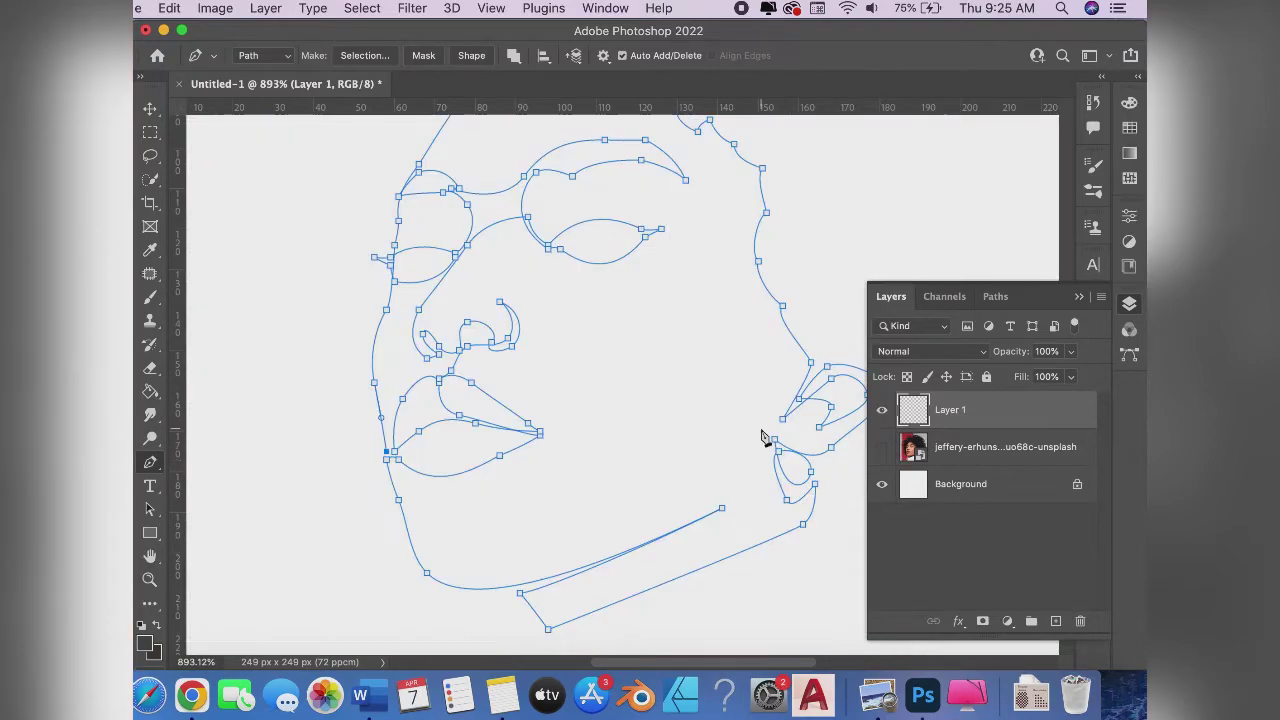
Zoom out to see the whole blue face path outline on the white canvas
scroll(762, 437, down, 2)
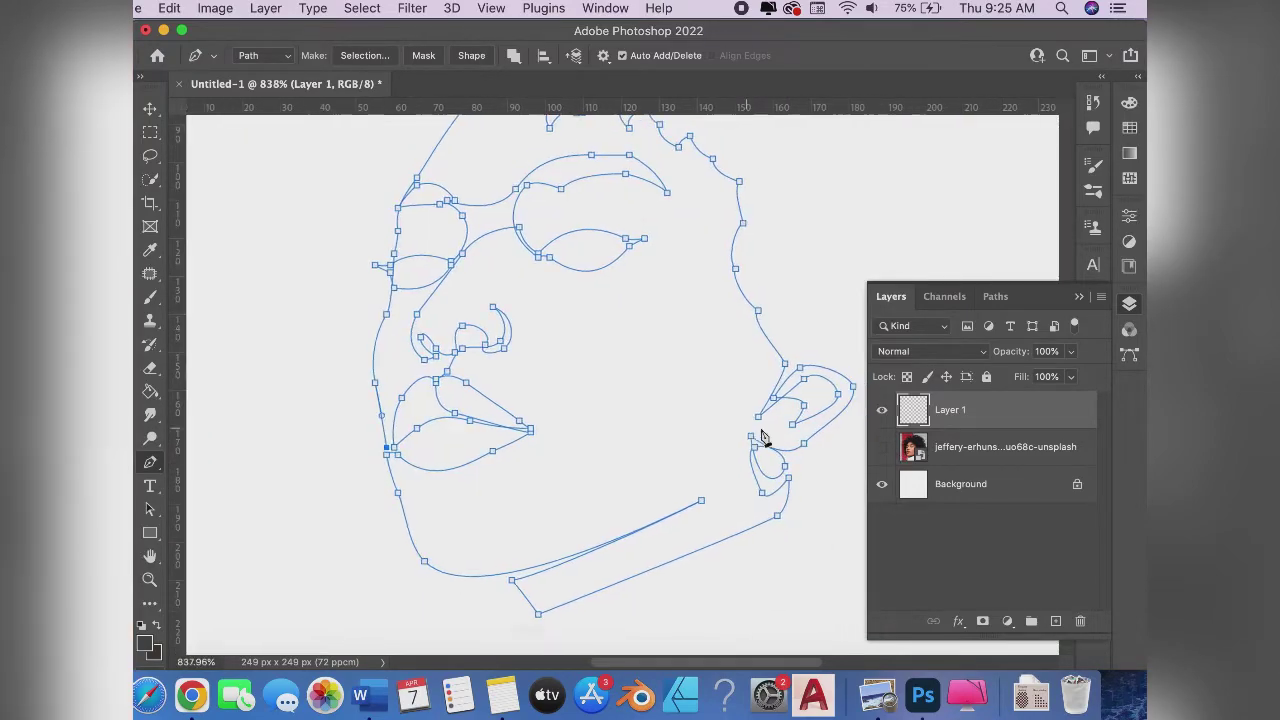
scroll(762, 437, down, 2)
scroll(763, 440, down, 5)
scroll(764, 444, down, 5)
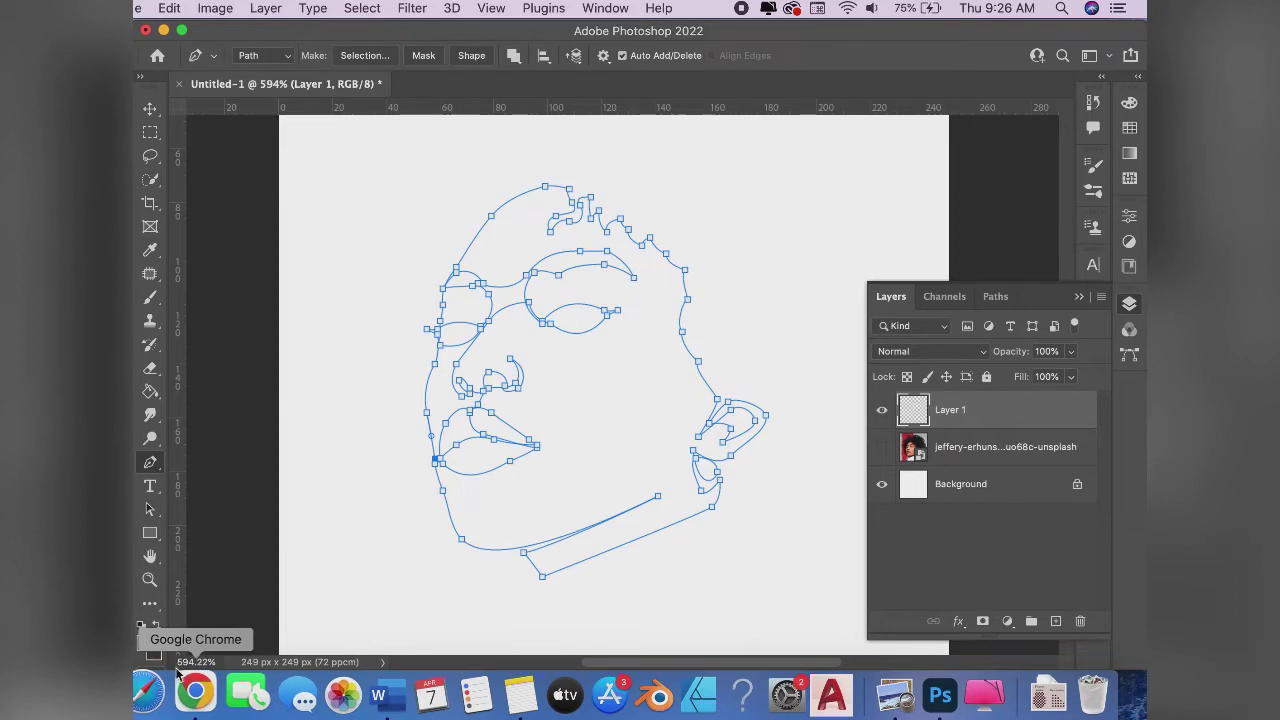
Set the foreground colour to near-black hex 090909
click(145, 645)
text(009090)
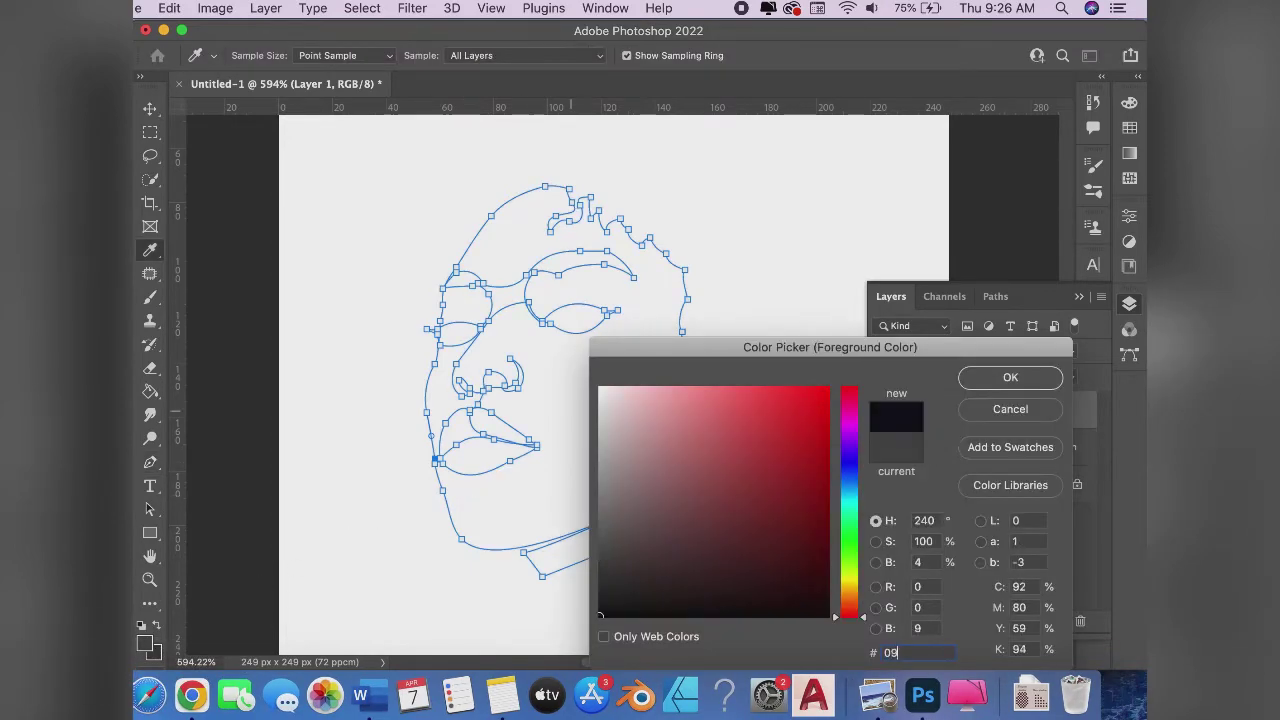
text(9)
click(1012, 377)
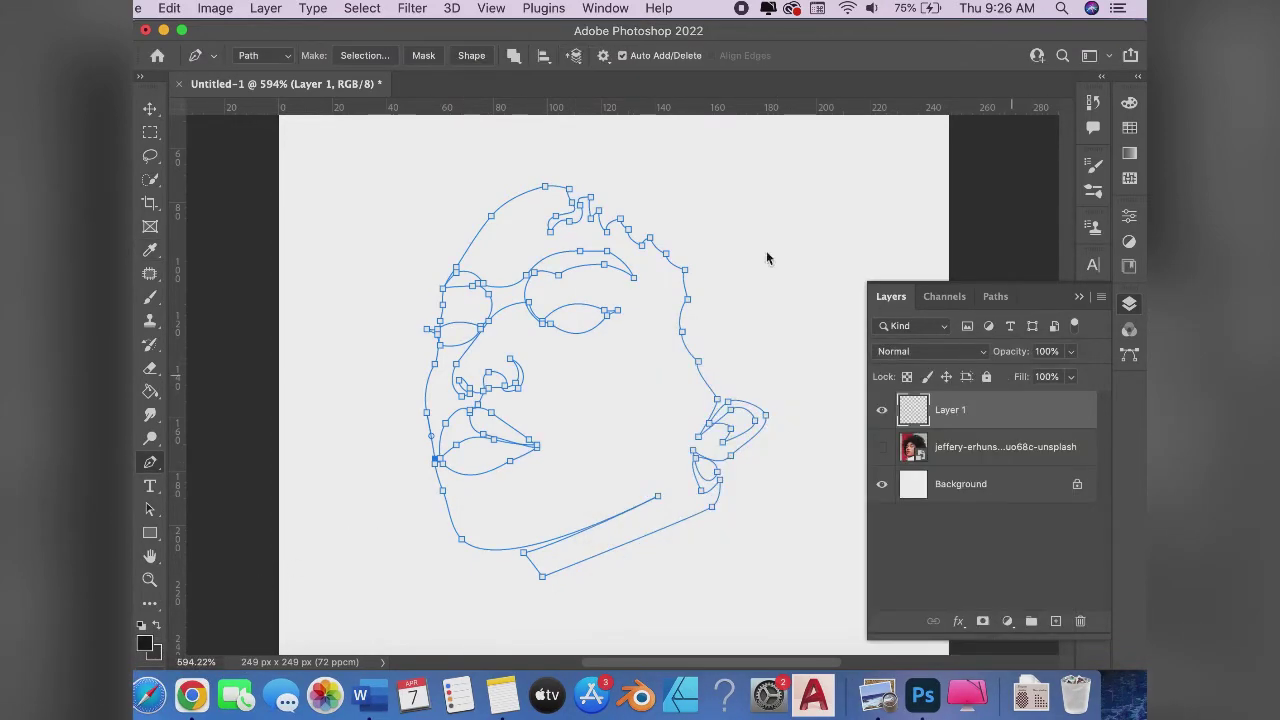
Set up the Pencil tool with a 1 px Hard Round brush
click(150, 250)
click(150, 298)
click(225, 312)
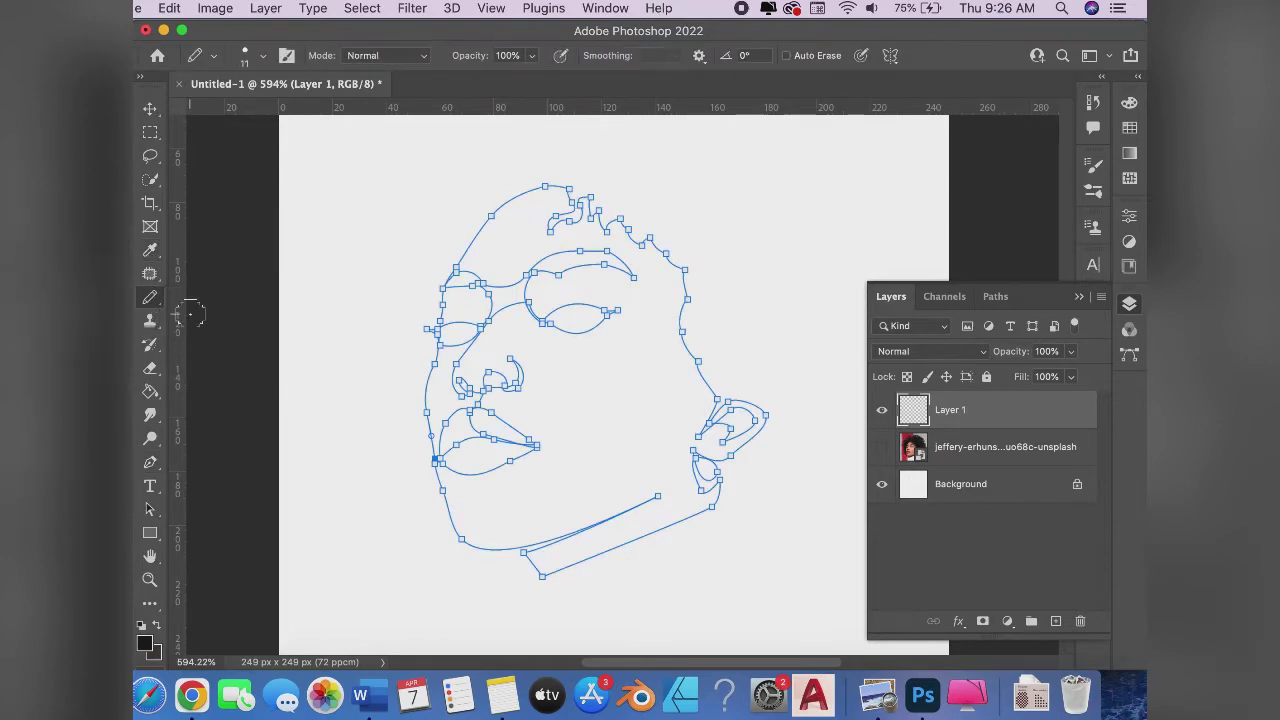
click(262, 56)
scroll(250, 300, up, 4)
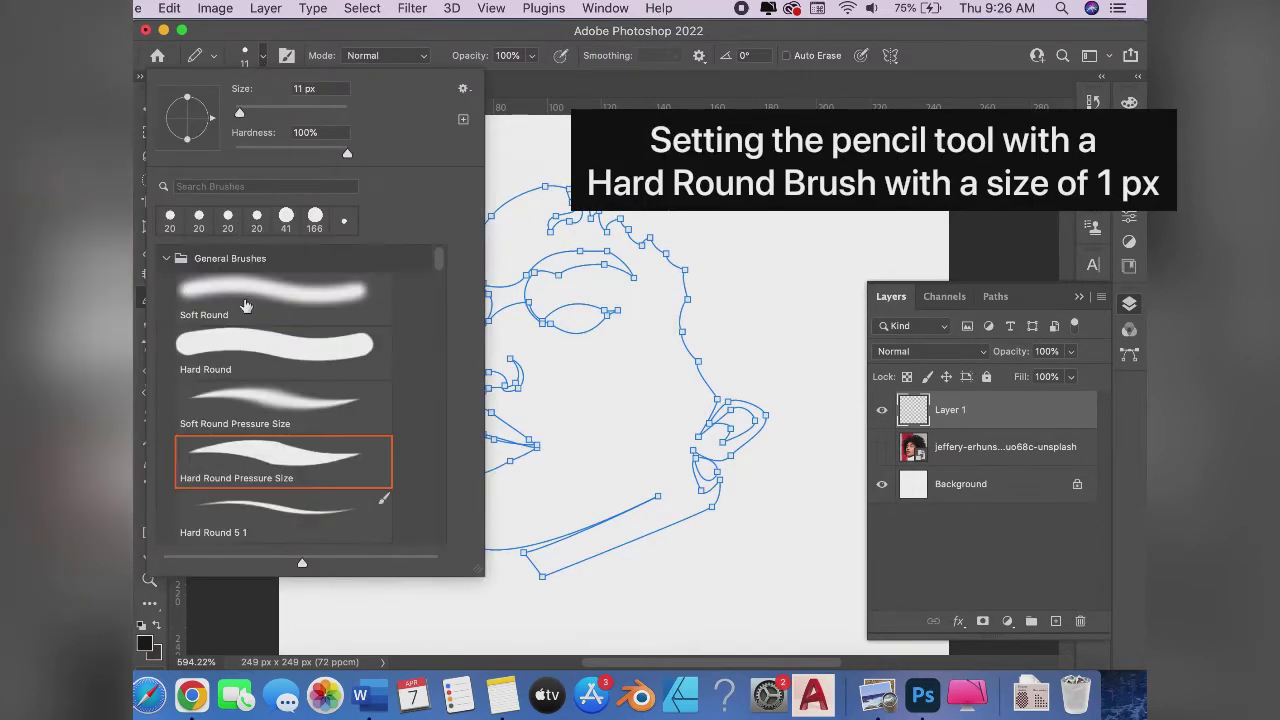
click(260, 352)
drag(239, 112, 218, 112)
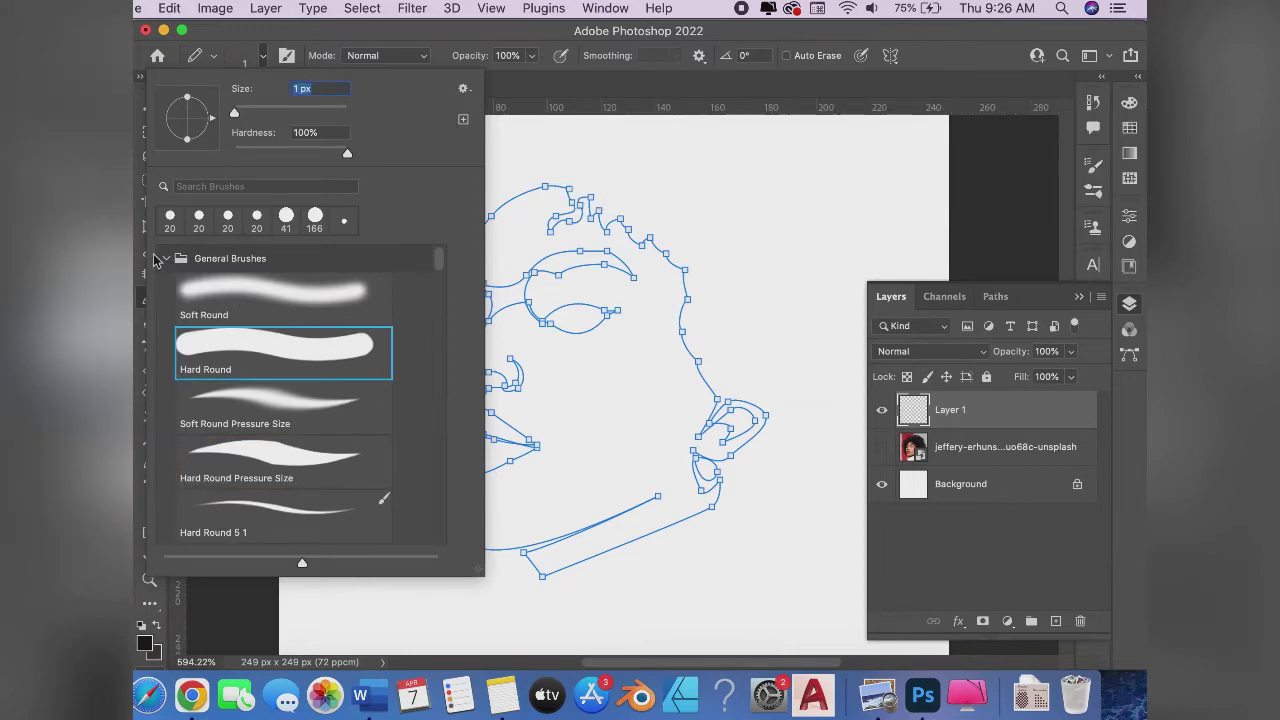
click(140, 532)
click(150, 462)
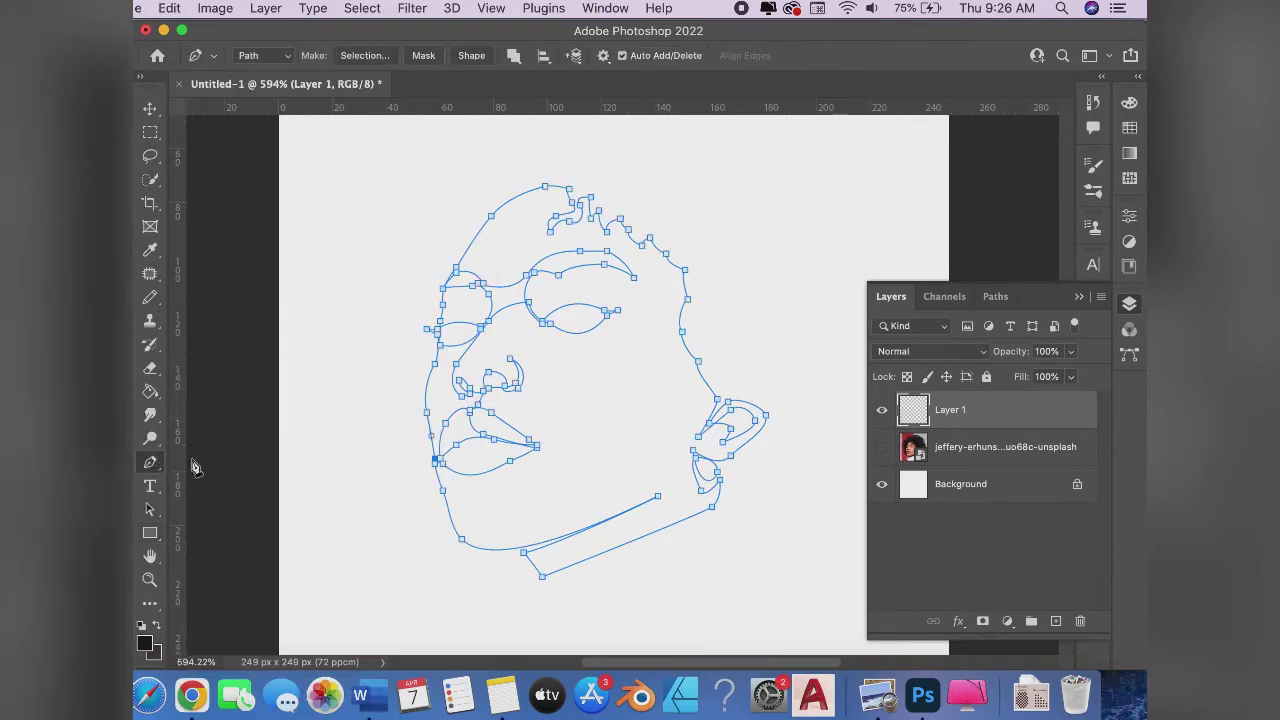
Stroke the traced face path with the Pencil onto Layer 1
right_click(570, 372)
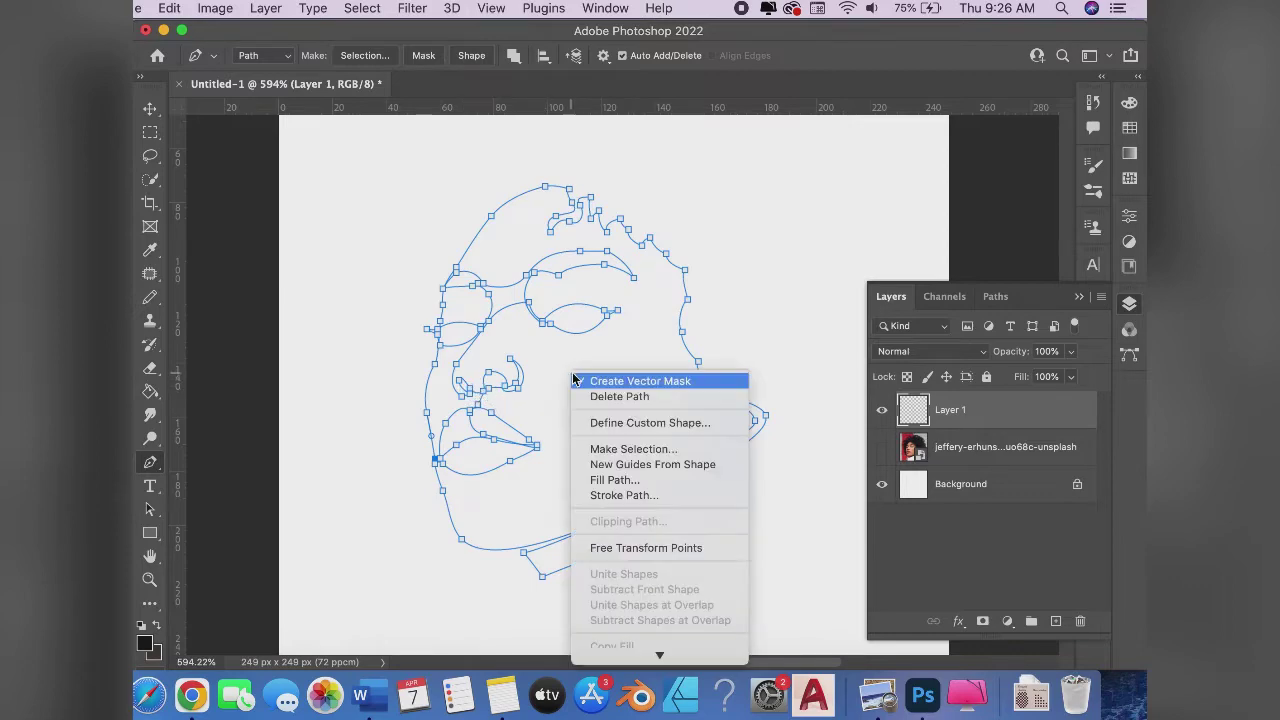
click(630, 494)
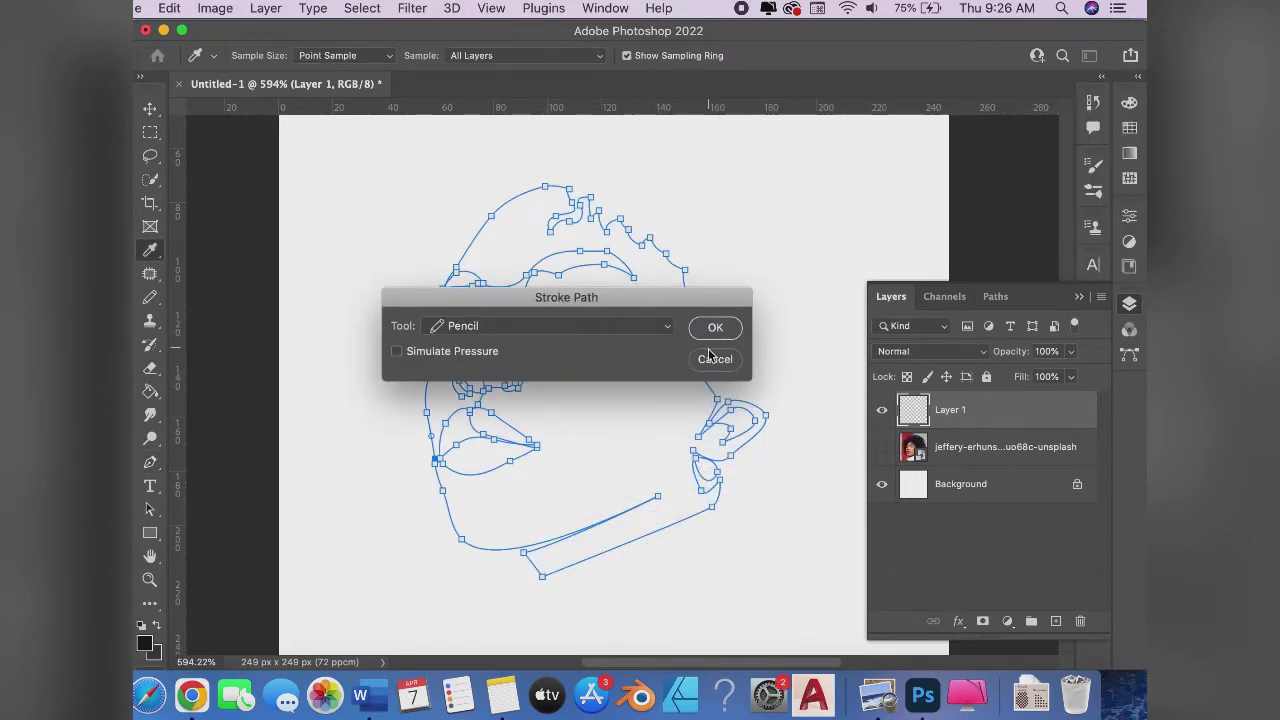
key(Return)
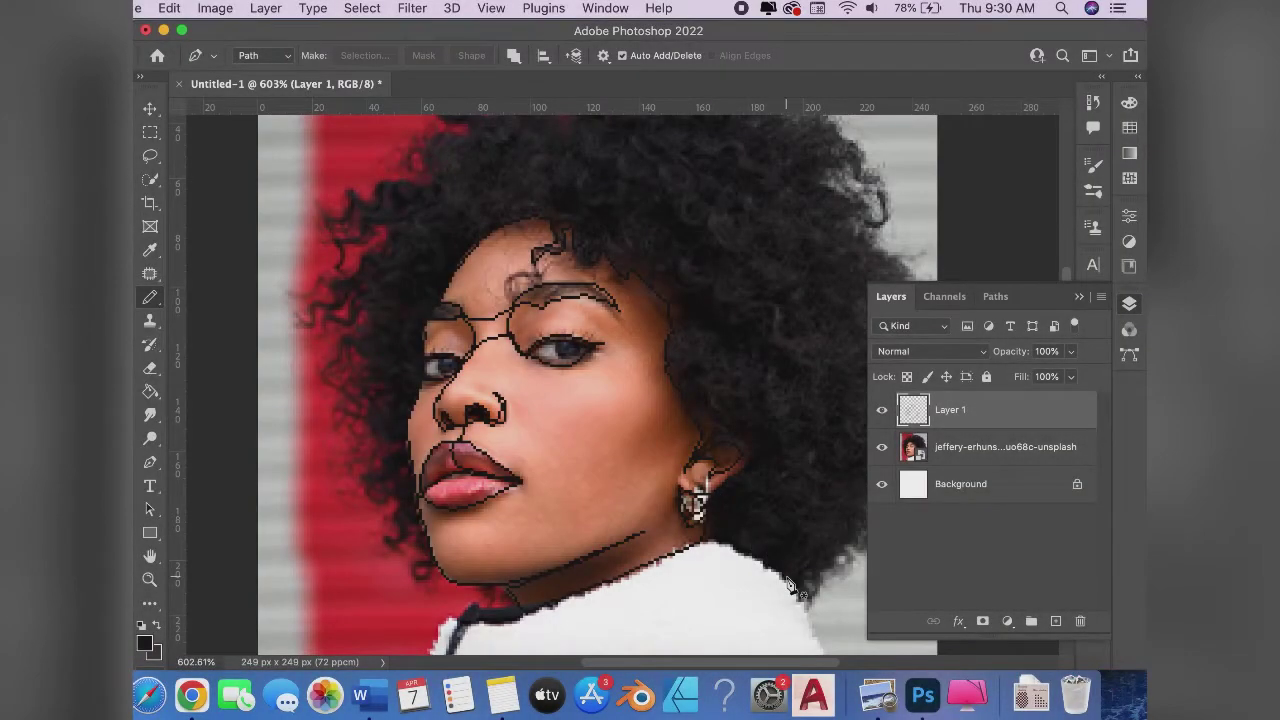
Zoom in on the eye and paint a first black pencil line inside the iris
alt+scroll(735, 567, up, 2)
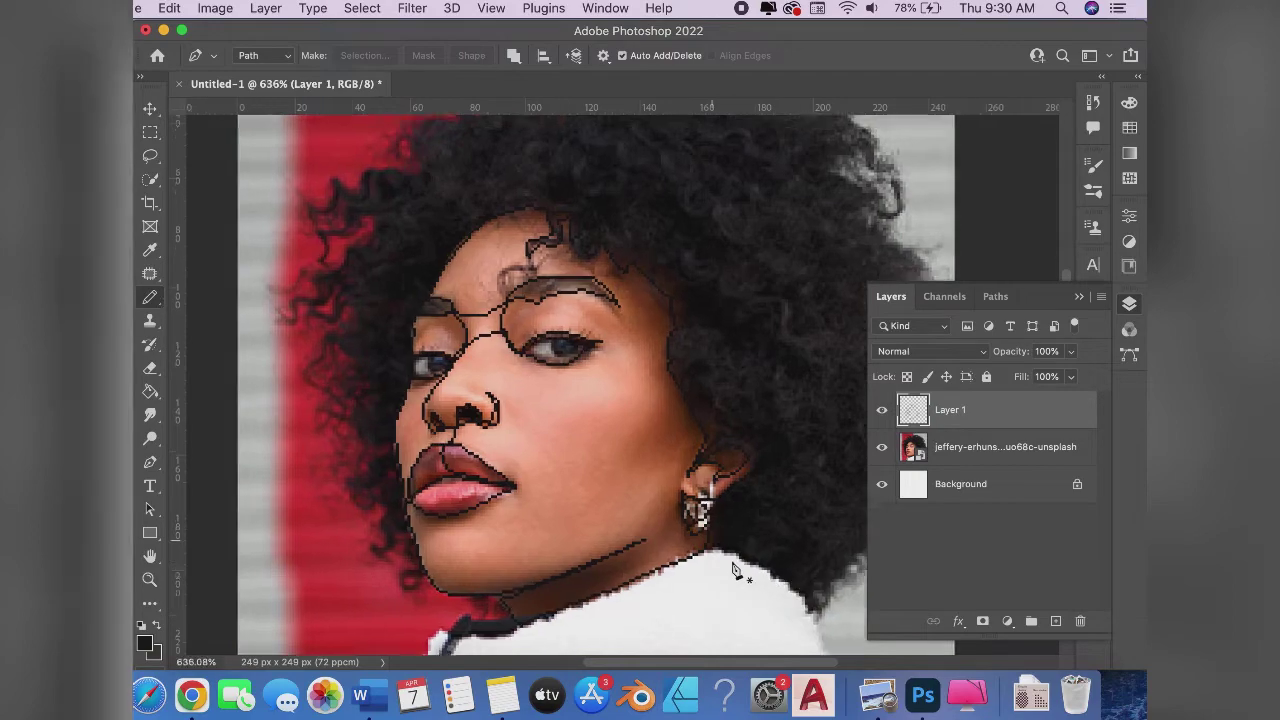
alt+scroll(735, 567, up, 1)
alt+scroll(735, 567, up, 1)
alt+scroll(735, 567, up, 1)
alt+scroll(735, 567, up, 1)
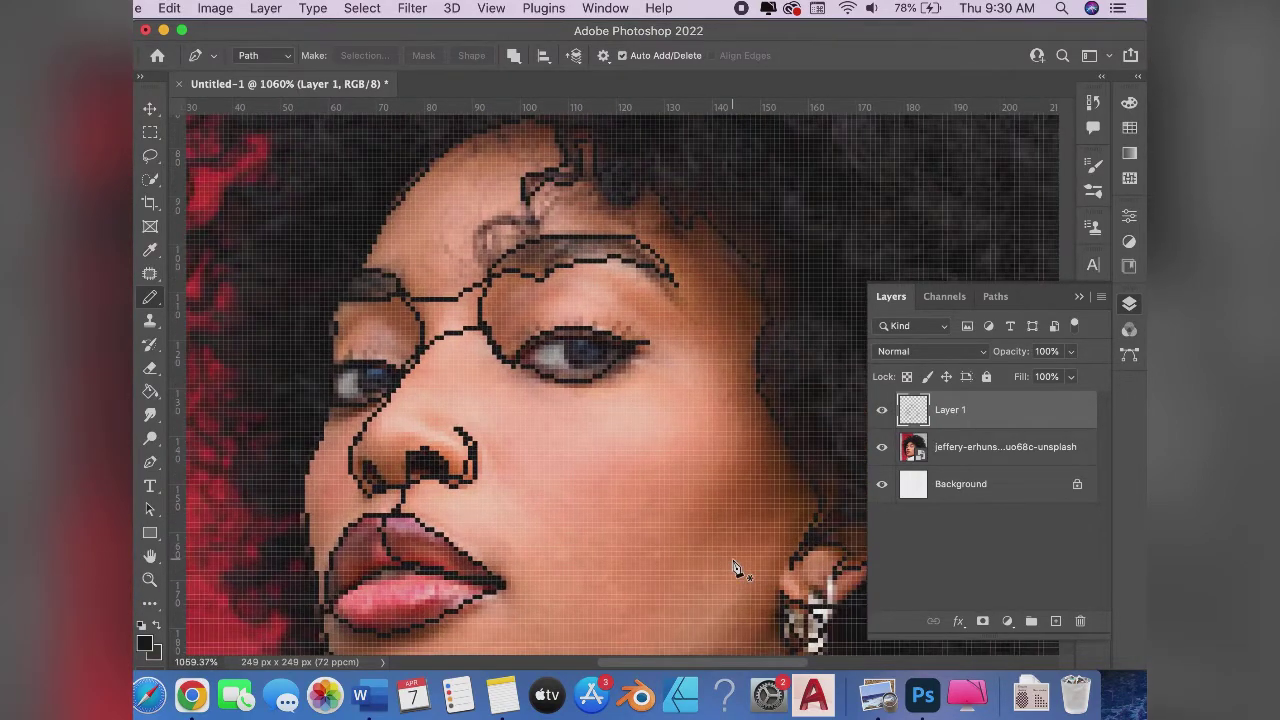
alt+scroll(735, 567, up, 2)
alt+scroll(735, 567, up, 1)
alt+scroll(735, 567, up, 2)
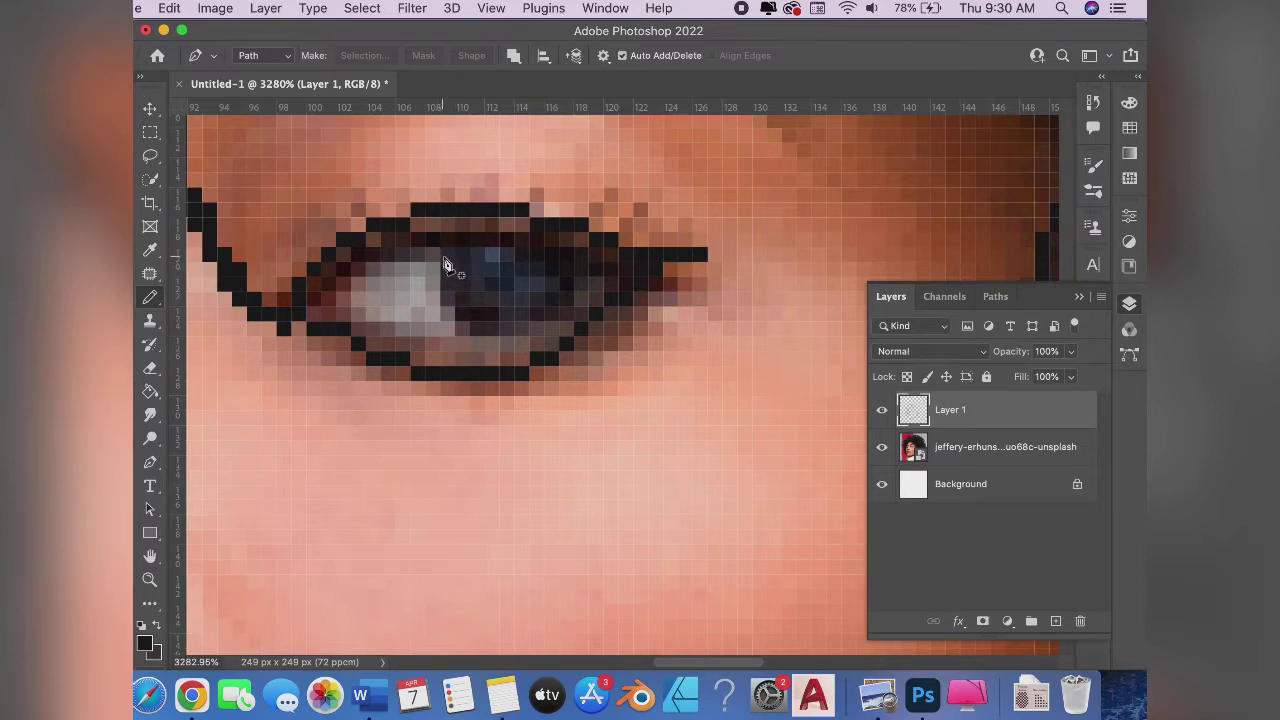
key(b)
mouse_move(447, 265)
mouse_down()
mouse_move(447, 300)
mouse_move(512, 324)
mouse_move(565, 289)
mouse_up()
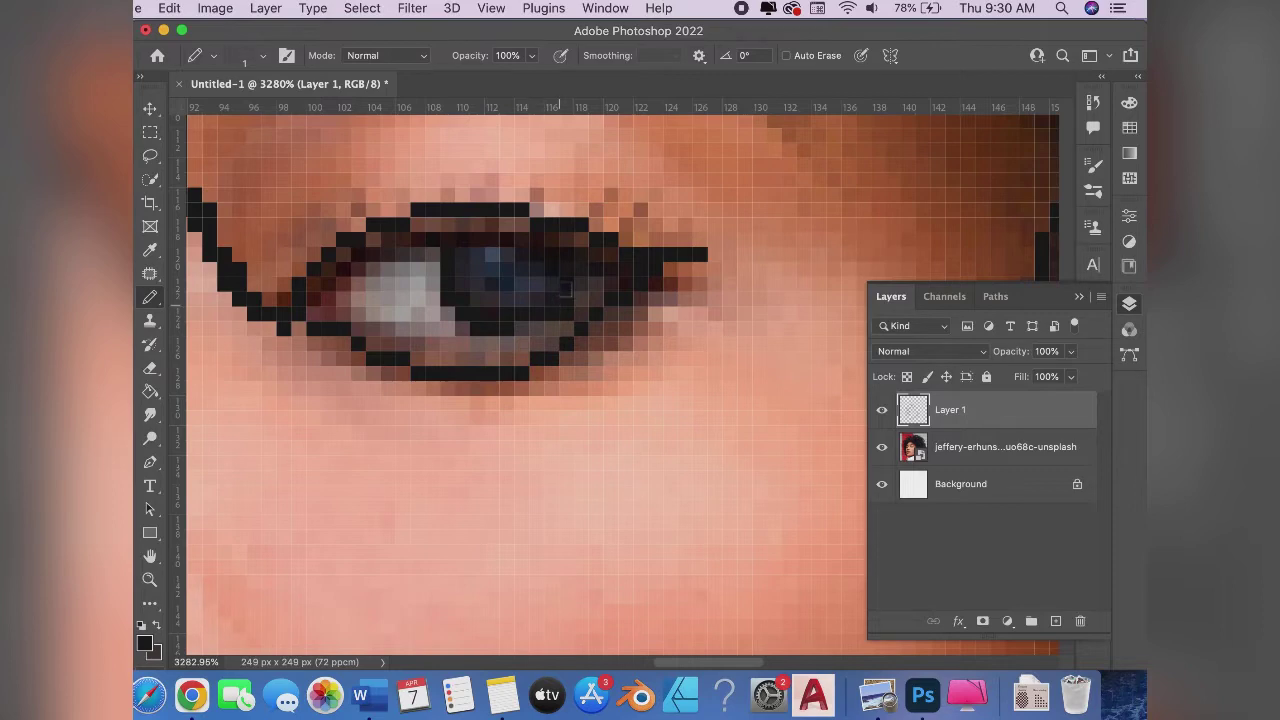
click(882, 447)
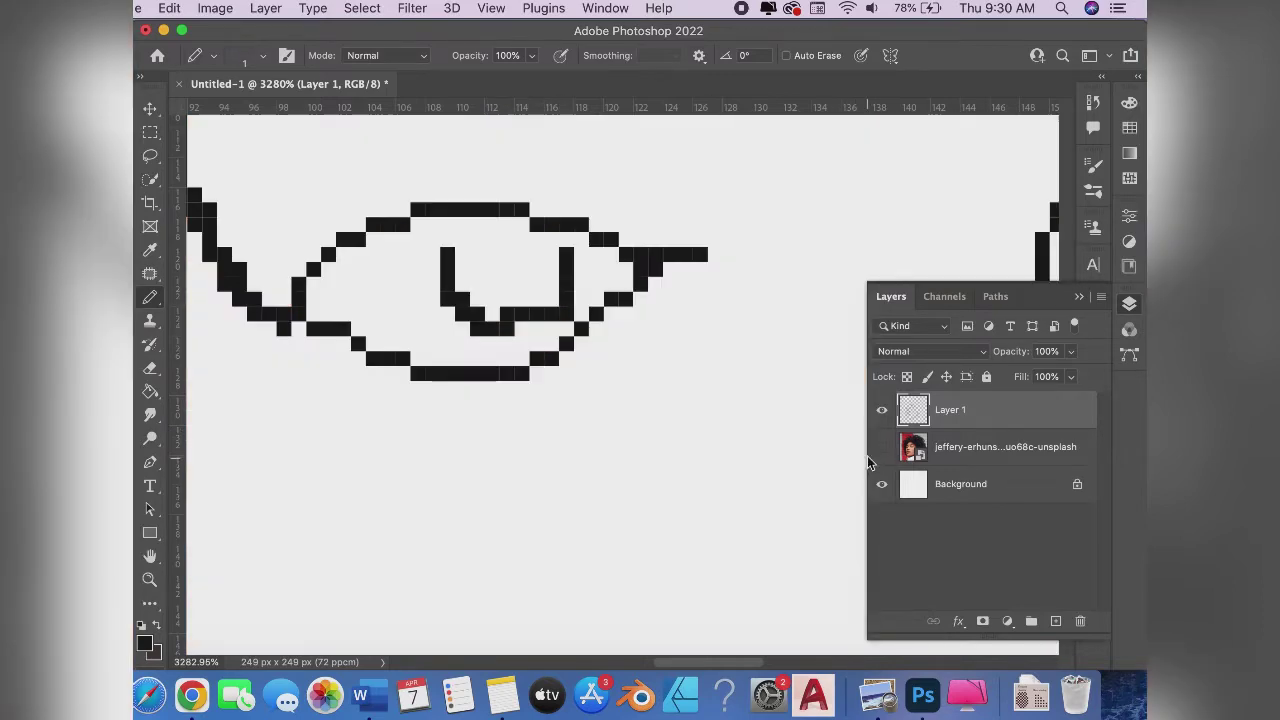
click(882, 448)
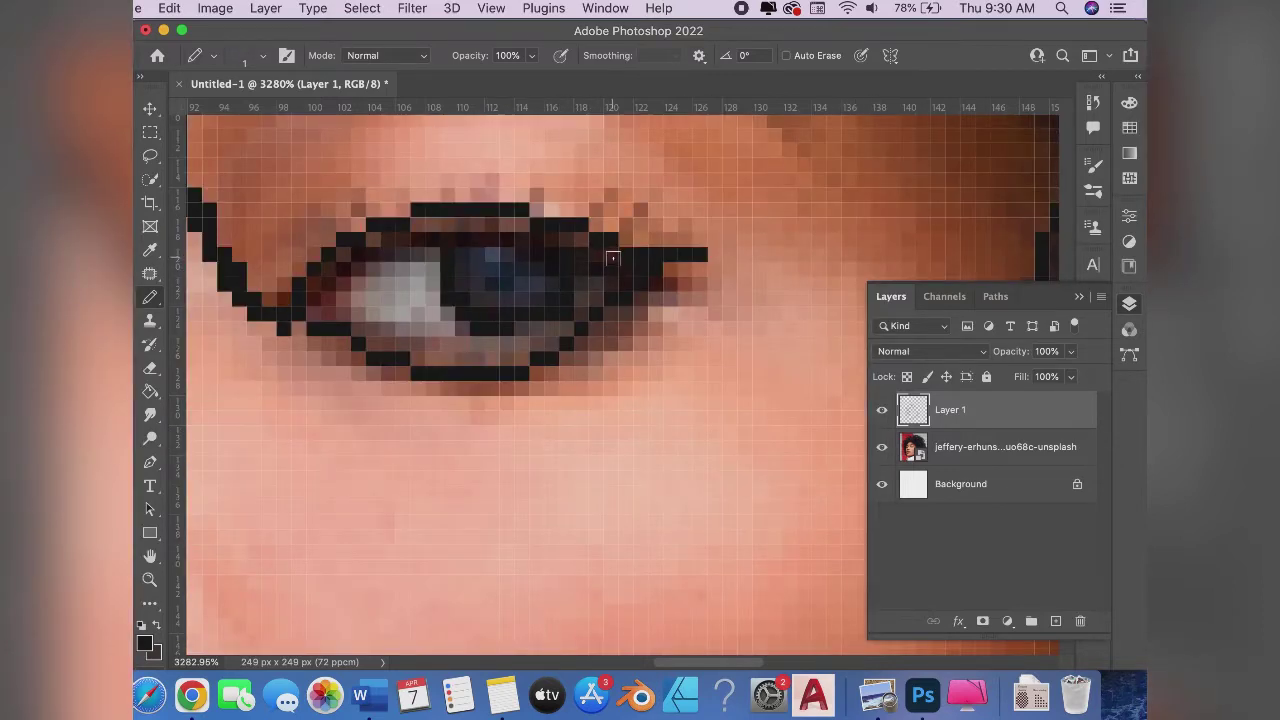
Fill the first pupil black along the upper eyelid, leaving a white highlight
drag(596, 256, 370, 242)
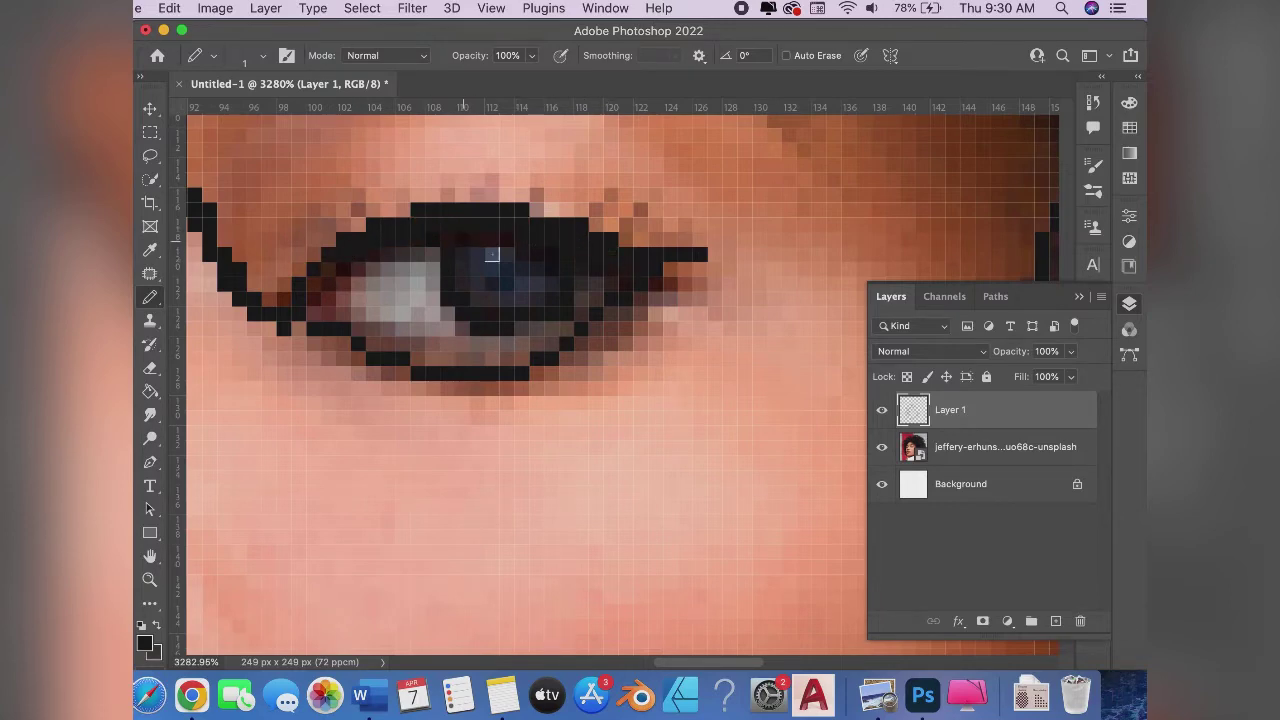
click(881, 447)
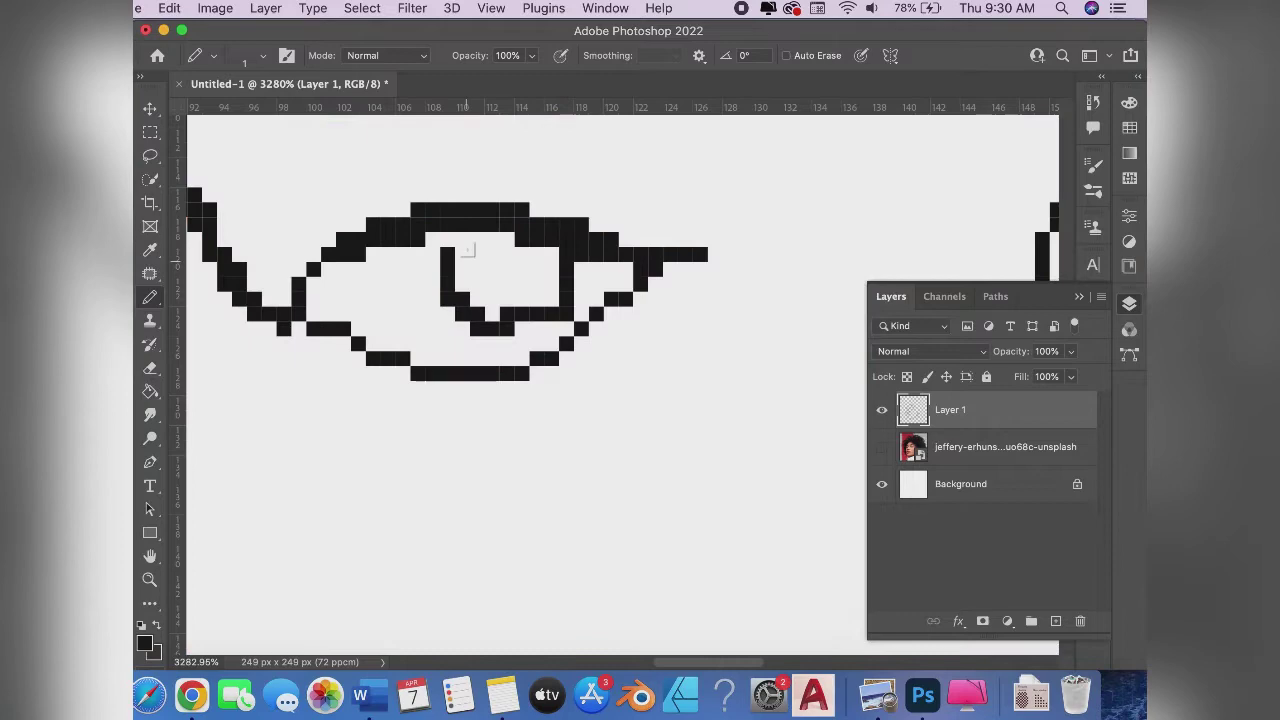
mouse_move(458, 253)
mouse_down()
mouse_move(479, 299)
mouse_move(522, 328)
mouse_move(540, 315)
mouse_move(550, 250)
mouse_move(484, 242)
mouse_move(490, 305)
mouse_move(495, 275)
mouse_move(520, 260)
mouse_move(507, 285)
mouse_up()
key(ctrl+z)
mouse_move(537, 322)
mouse_down()
mouse_move(525, 328)
mouse_move(550, 285)
mouse_move(521, 260)
mouse_move(495, 278)
mouse_move(503, 240)
mouse_move(492, 276)
mouse_move(509, 294)
mouse_move(472, 300)
mouse_move(469, 230)
mouse_move(497, 240)
mouse_move(478, 285)
mouse_move(492, 315)
mouse_up()
key(ctrl+z)
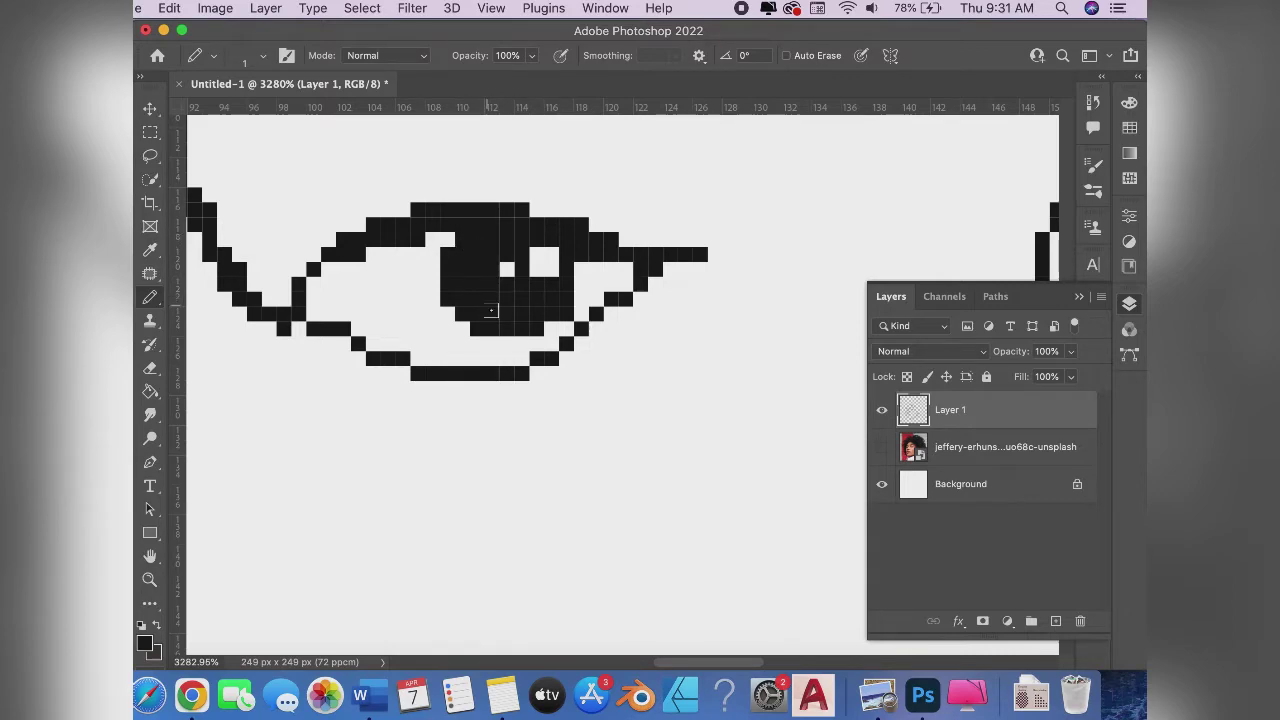
Pan to the other eye and fill its pupil with black pencil pixels
drag(411, 310, 905, 300)
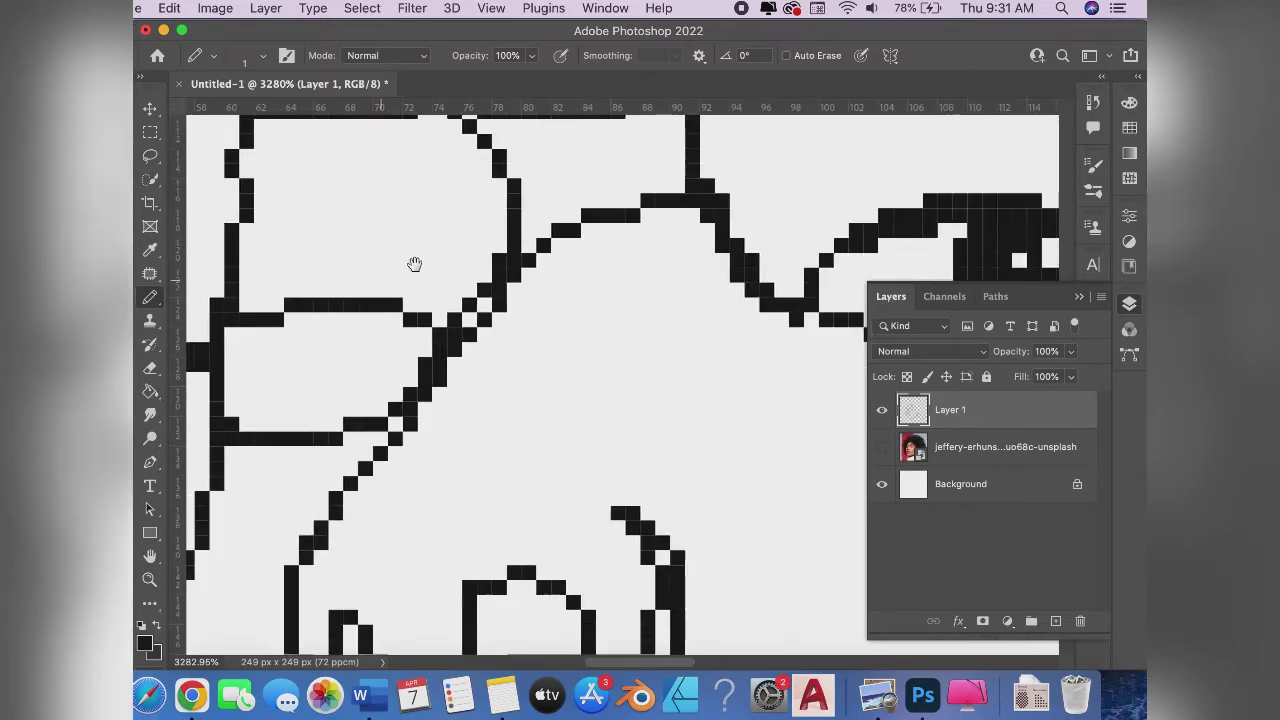
drag(414, 263, 456, 248)
click(881, 448)
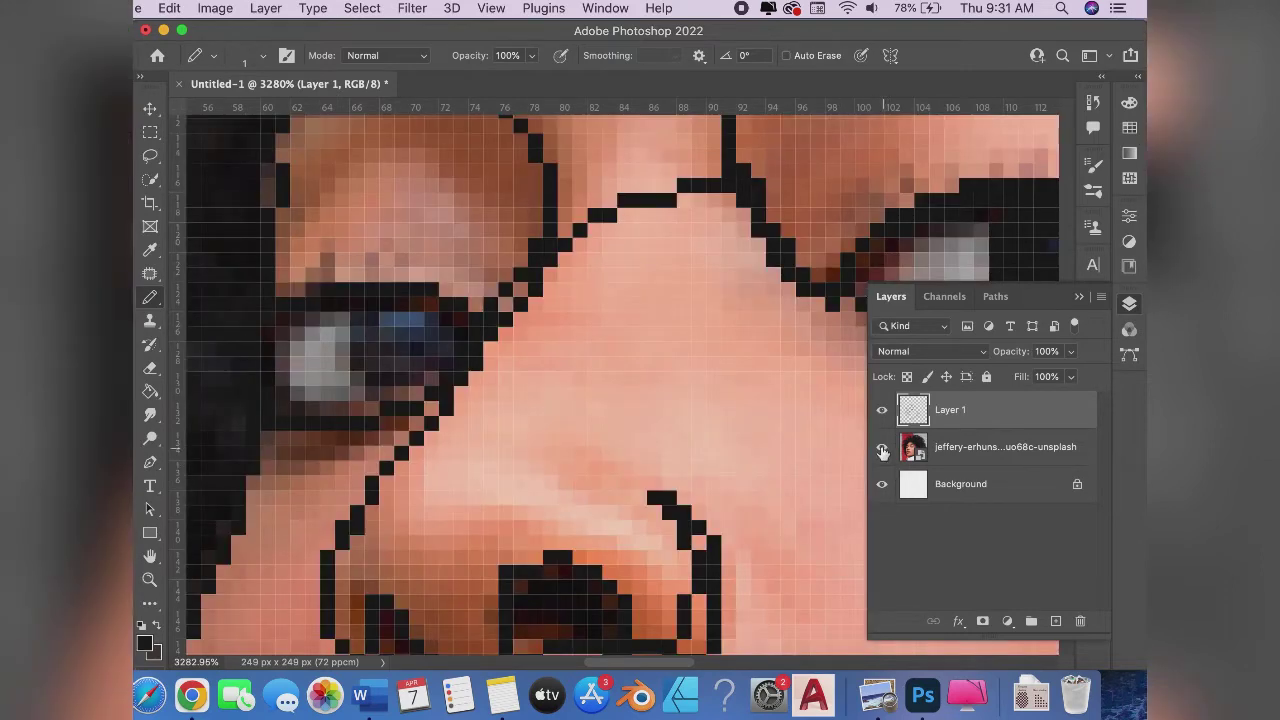
click(881, 448)
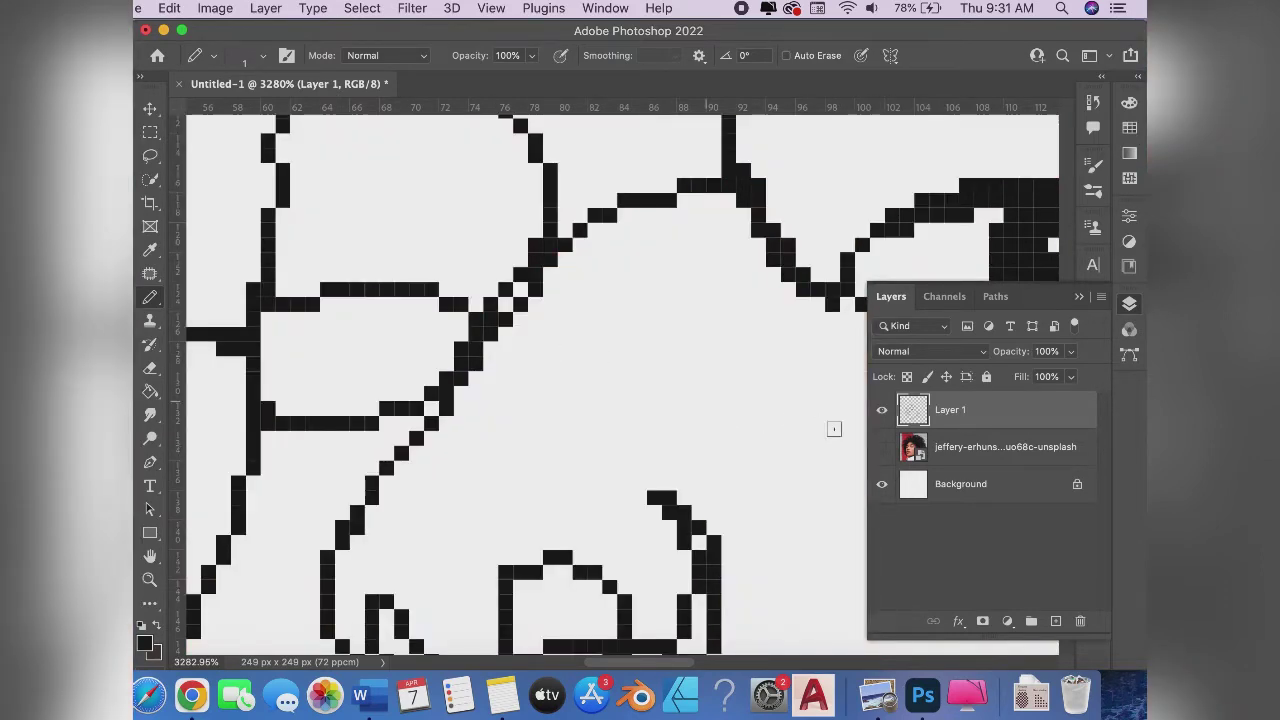
click(881, 448)
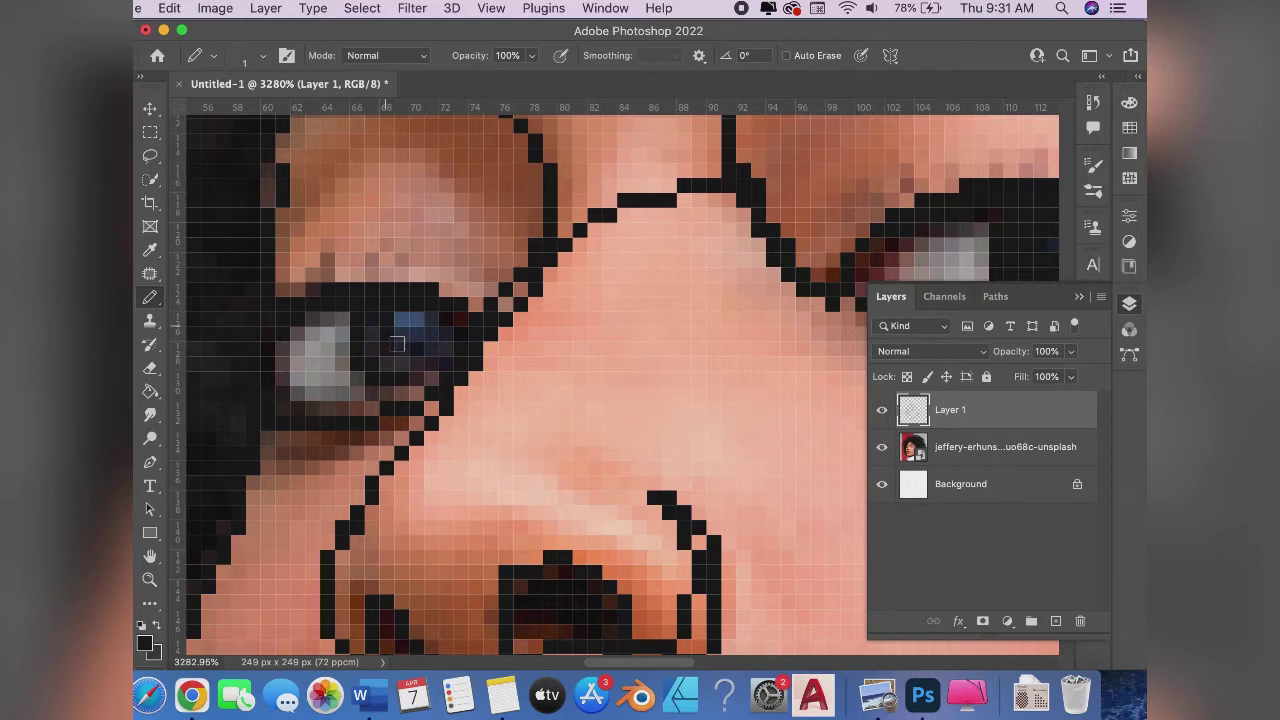
click(881, 446)
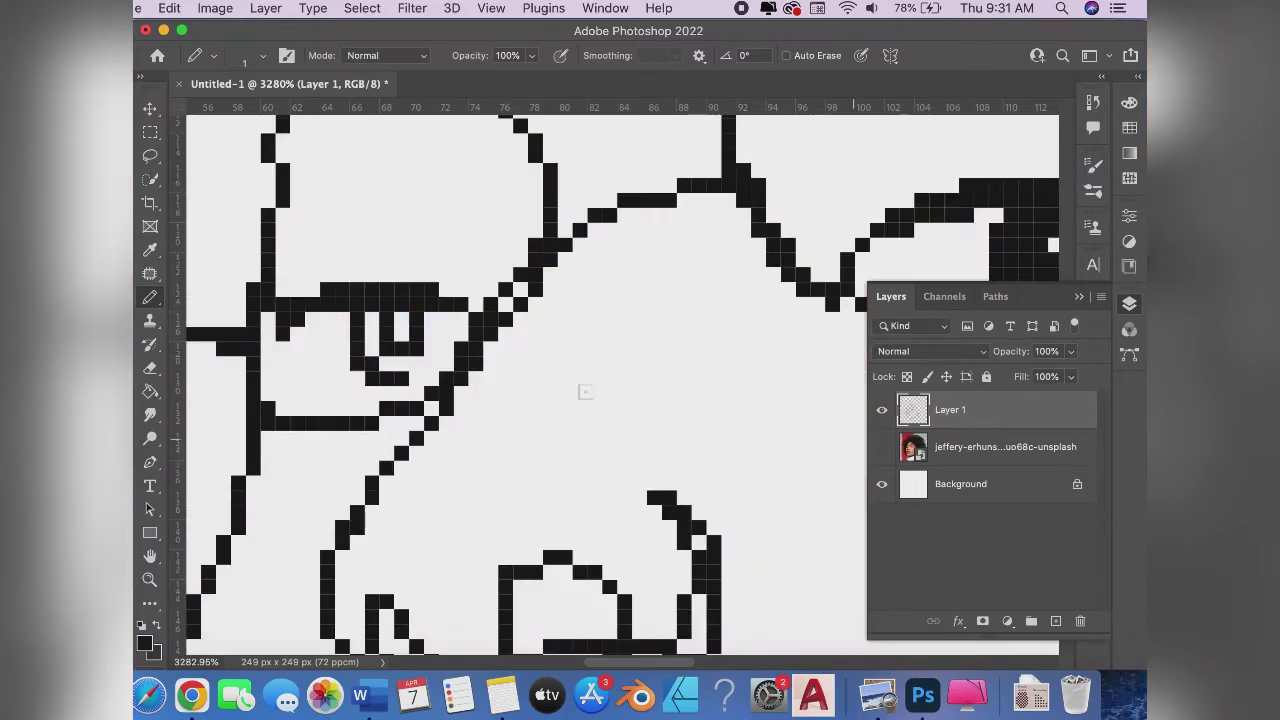
mouse_move(450, 318)
mouse_down()
mouse_move(407, 377)
mouse_move(427, 353)
mouse_up()
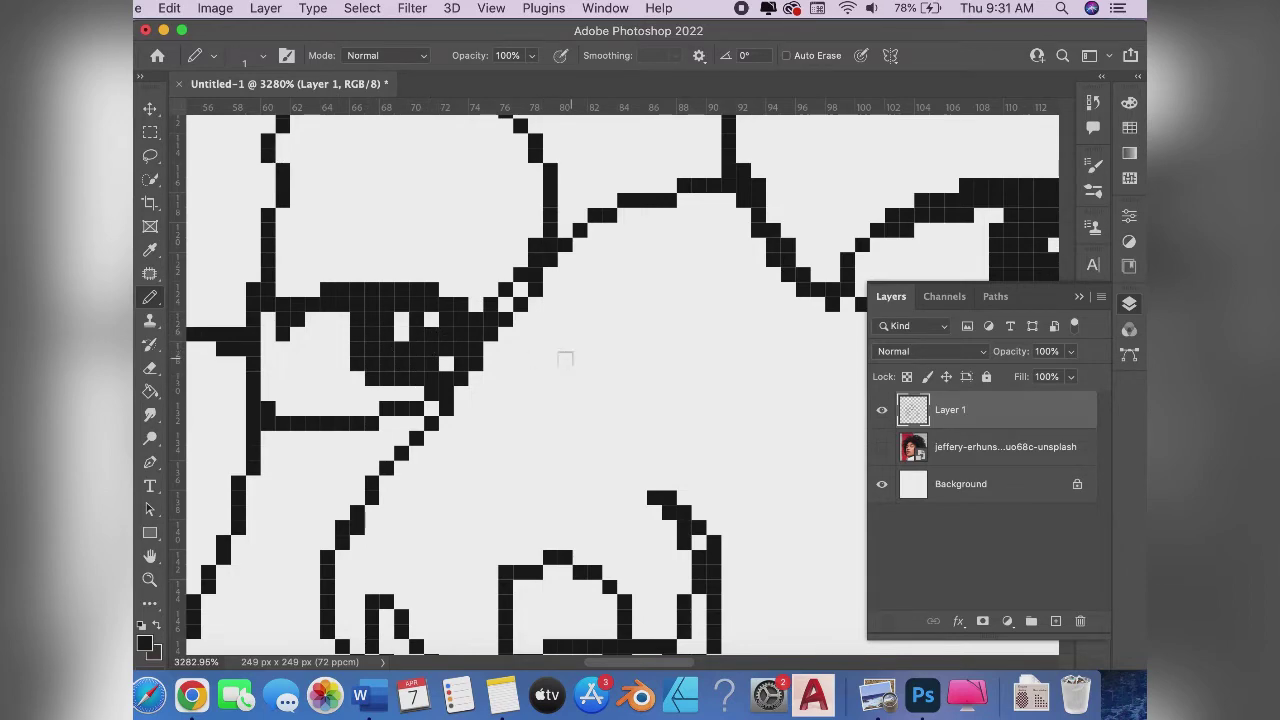
click(881, 446)
Zoom out and start a new pen path along the jawline toward the hair
scroll(505, 415, down, 2)
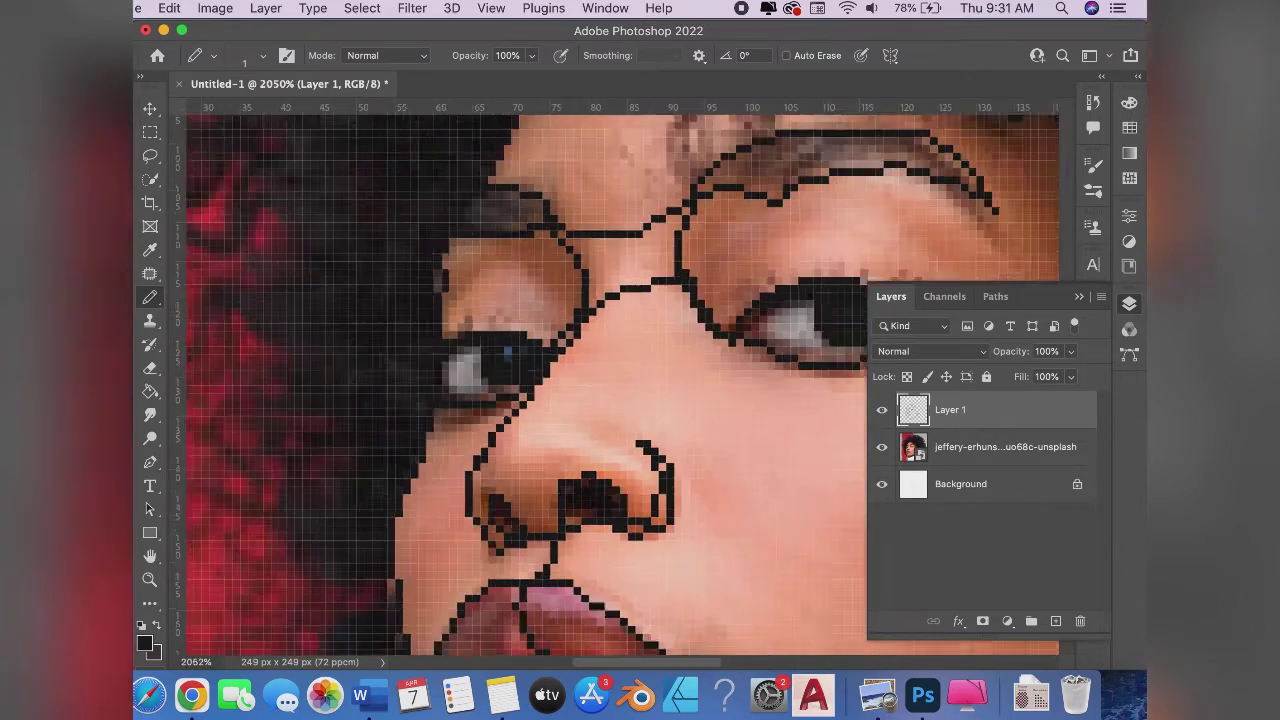
scroll(505, 415, down, 2)
scroll(505, 415, down, 2)
scroll(505, 415, down, 1)
scroll(505, 415, down, 1)
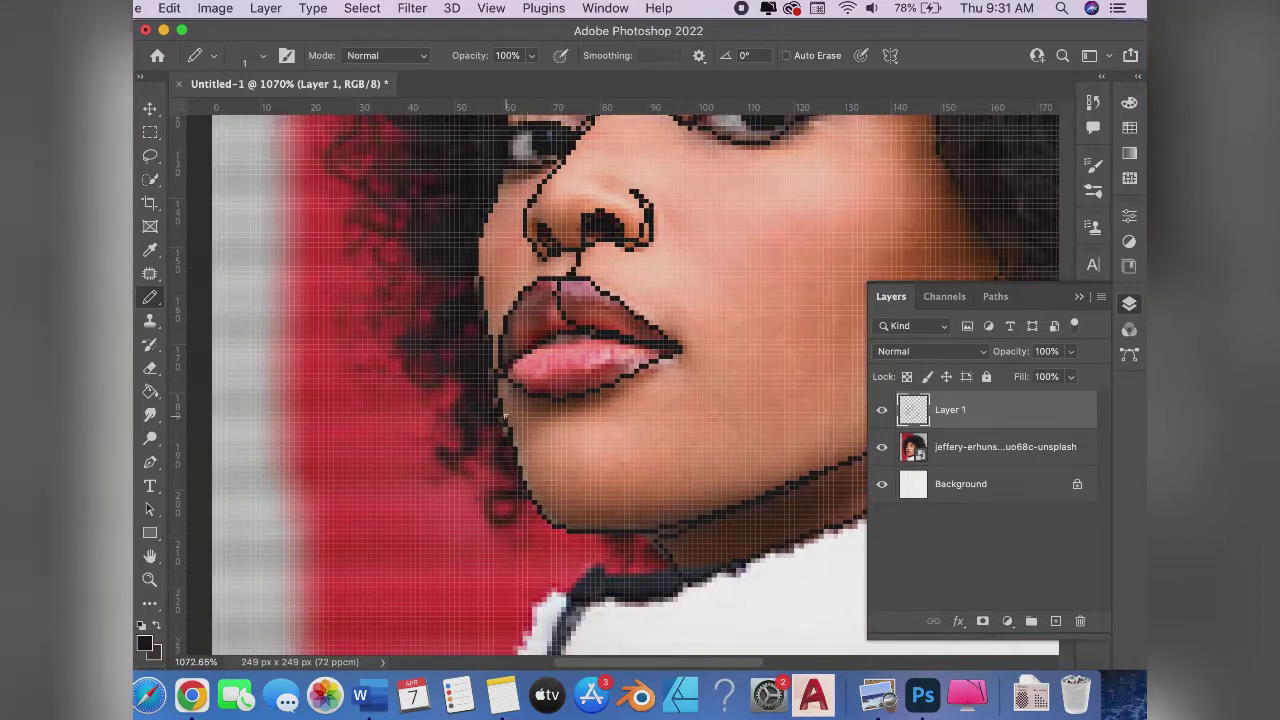
key(p)
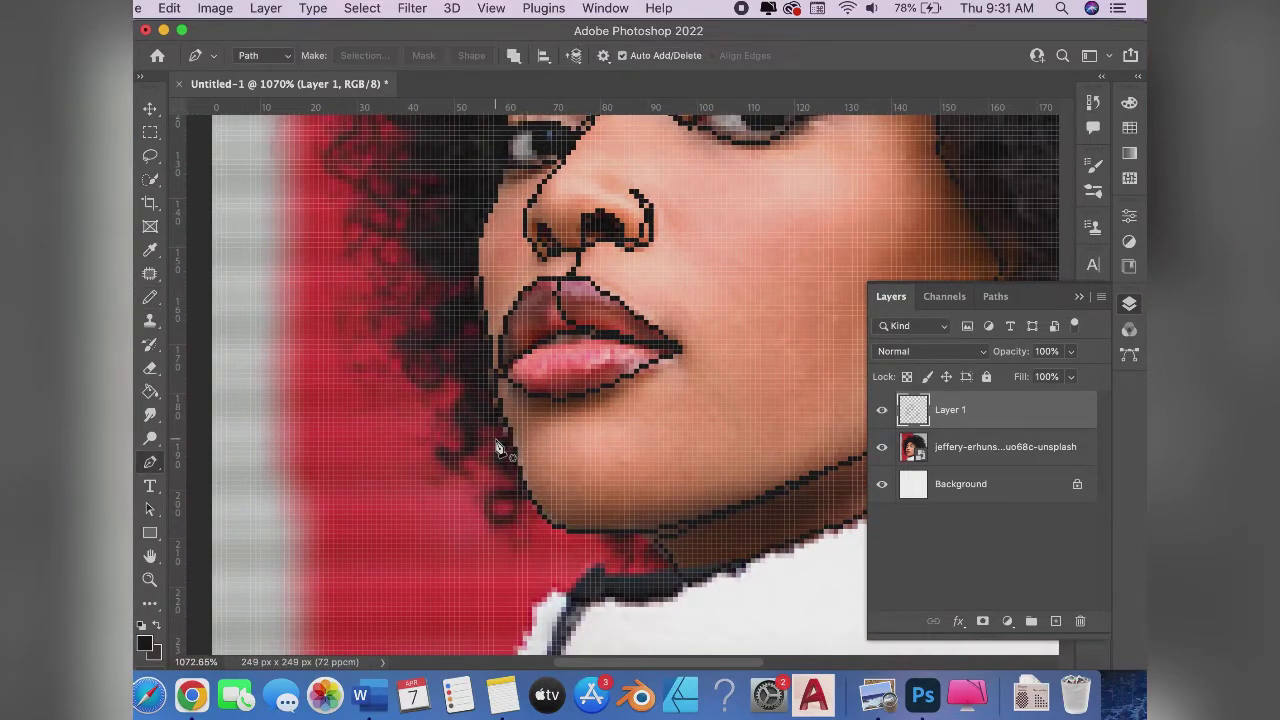
click(536, 505)
click(500, 516)
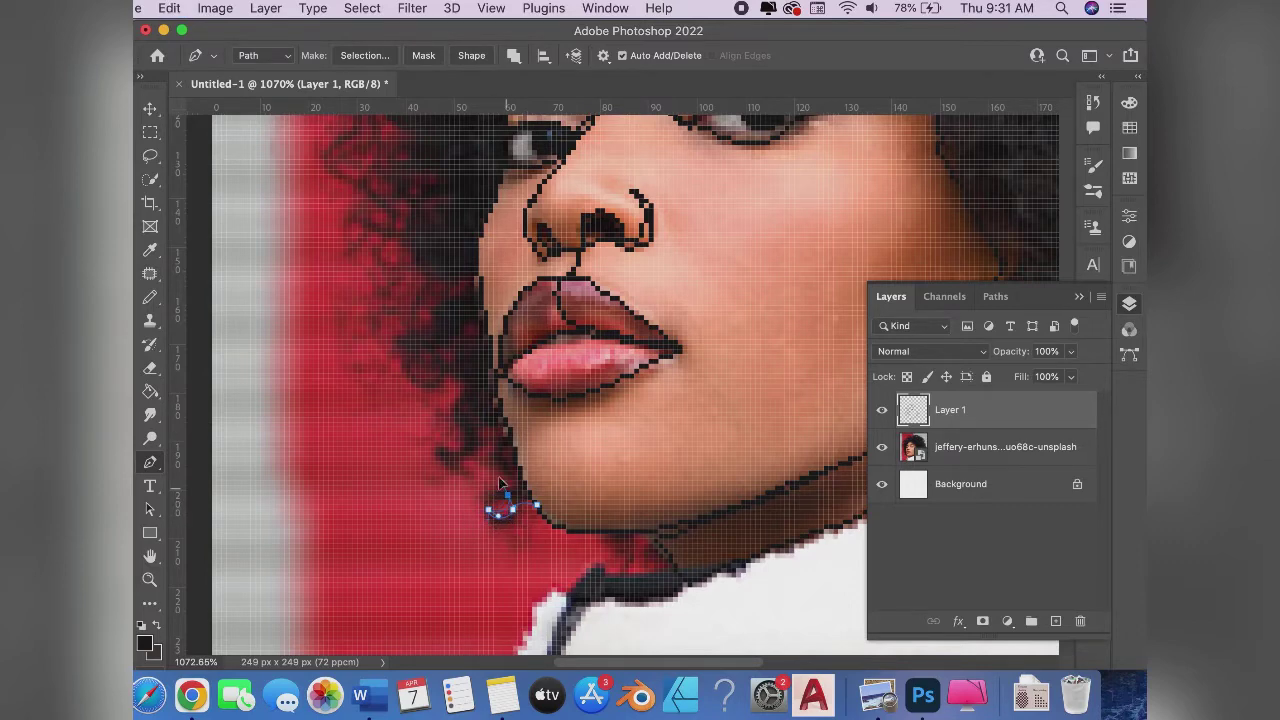
mouse_move(484, 467)
mouse_down()
mouse_move(489, 452)
mouse_move(443, 457)
mouse_up()
drag(454, 400, 489, 490)
click(483, 503)
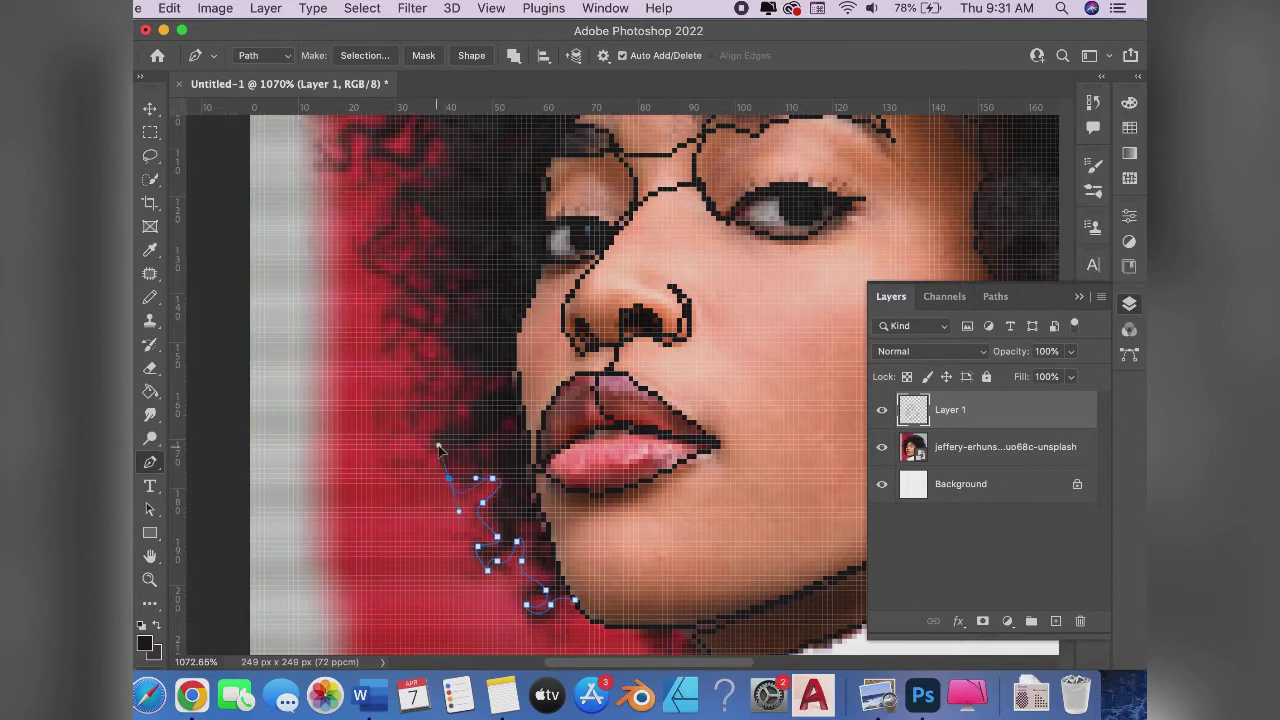
Extend the path up the left hair edge, following the curls
mouse_move(440, 448)
mouse_down()
mouse_move(470, 548)
mouse_move(436, 508)
mouse_move(436, 472)
mouse_move(459, 441)
mouse_up()
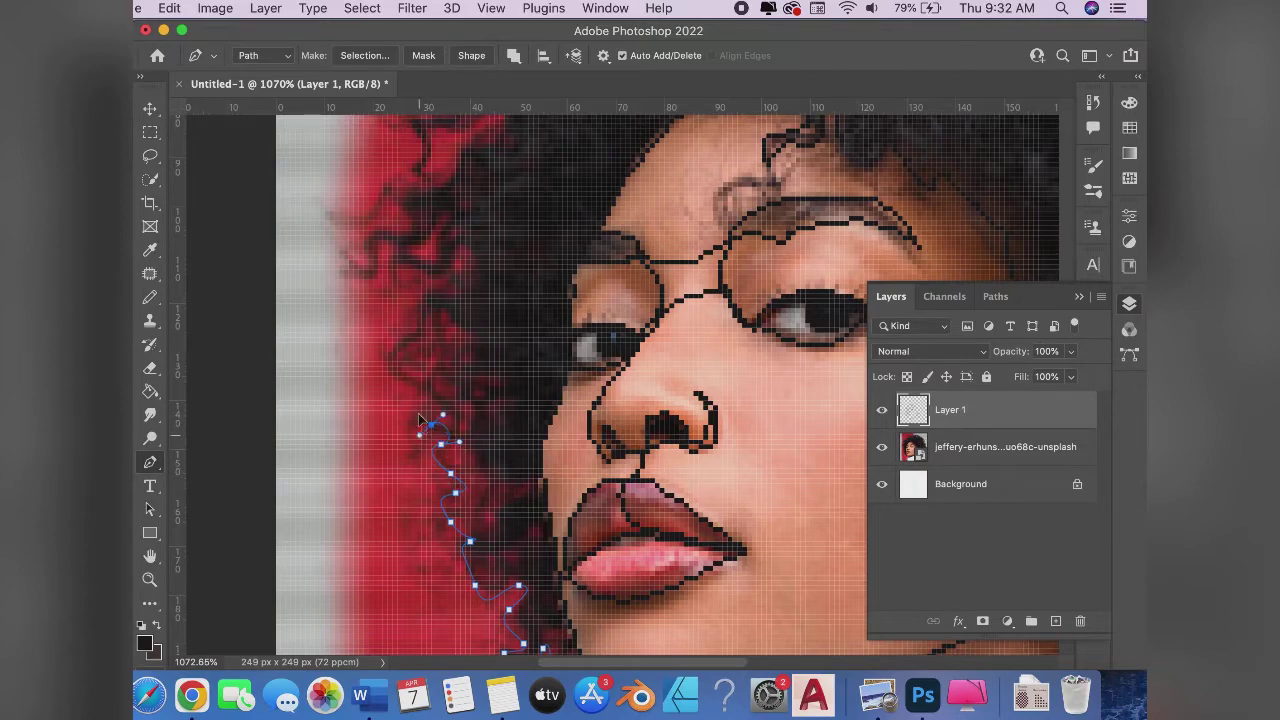
drag(421, 386, 410, 382)
mouse_move(451, 343)
mouse_down()
mouse_move(460, 350)
mouse_move(417, 419)
mouse_move(460, 388)
mouse_up()
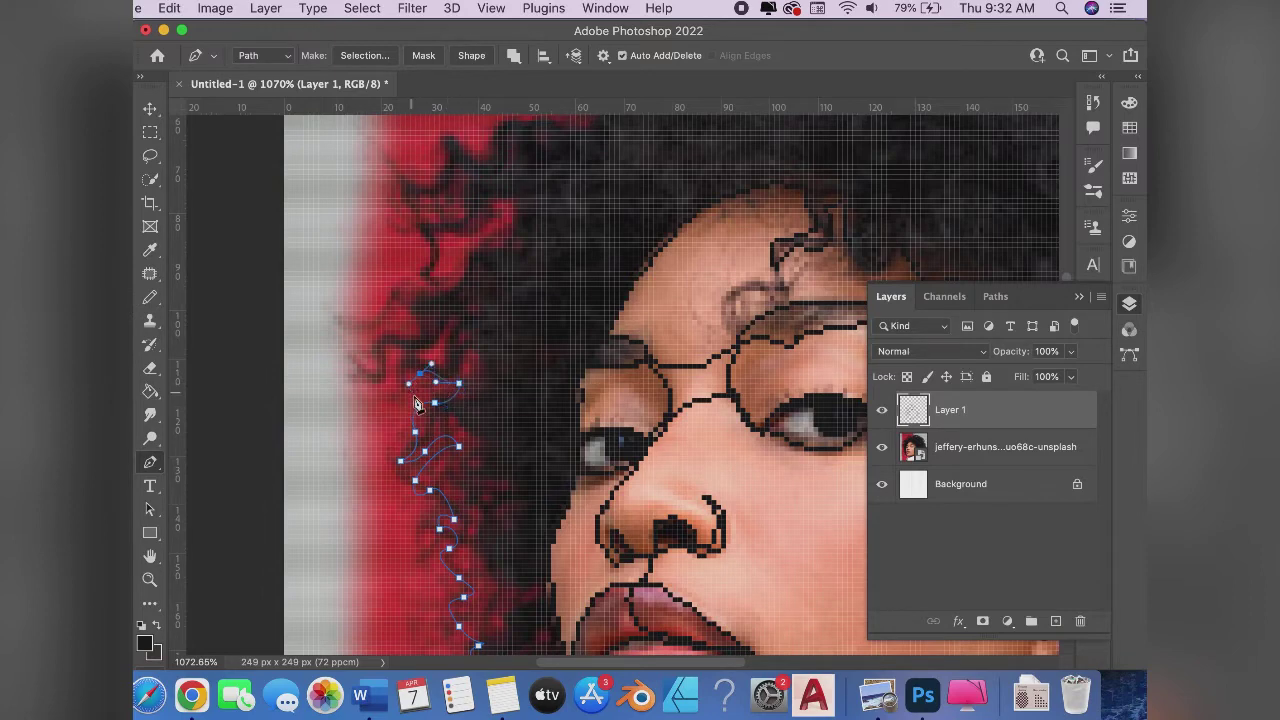
mouse_move(410, 377)
mouse_down()
mouse_move(426, 370)
mouse_move(388, 341)
mouse_move(362, 369)
mouse_move(404, 336)
mouse_up()
click(372, 360)
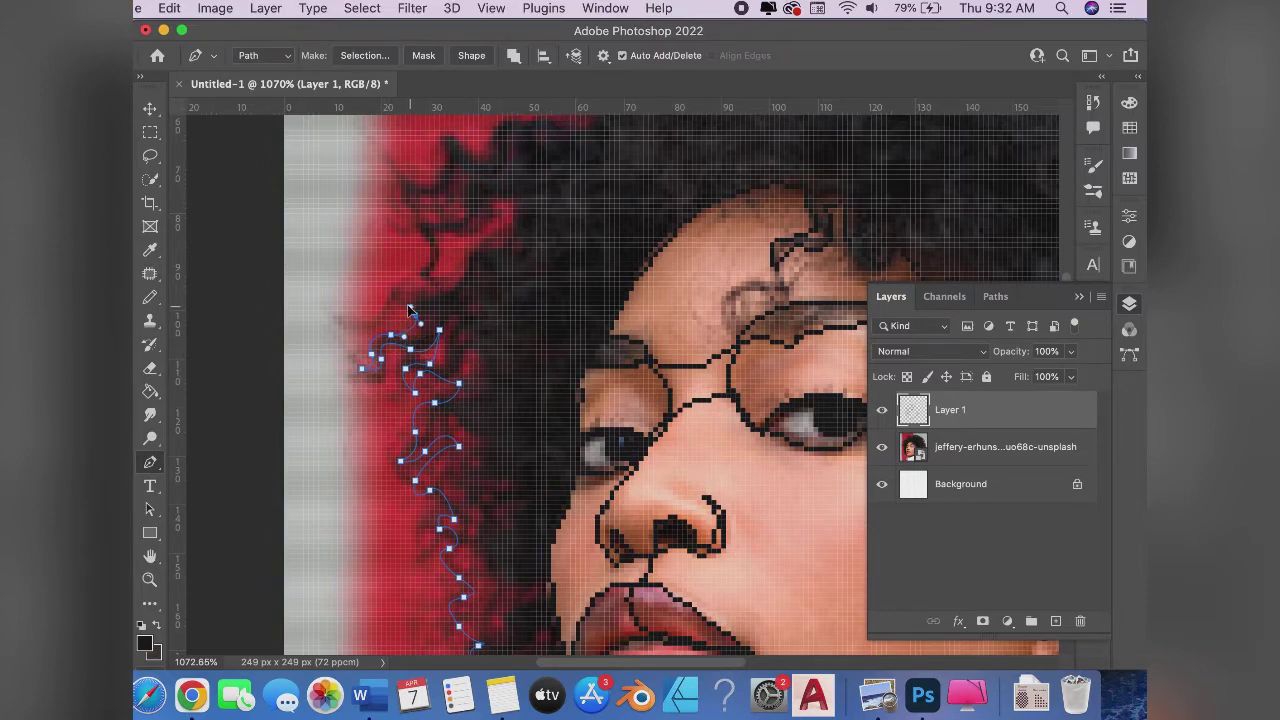
drag(374, 312, 374, 438)
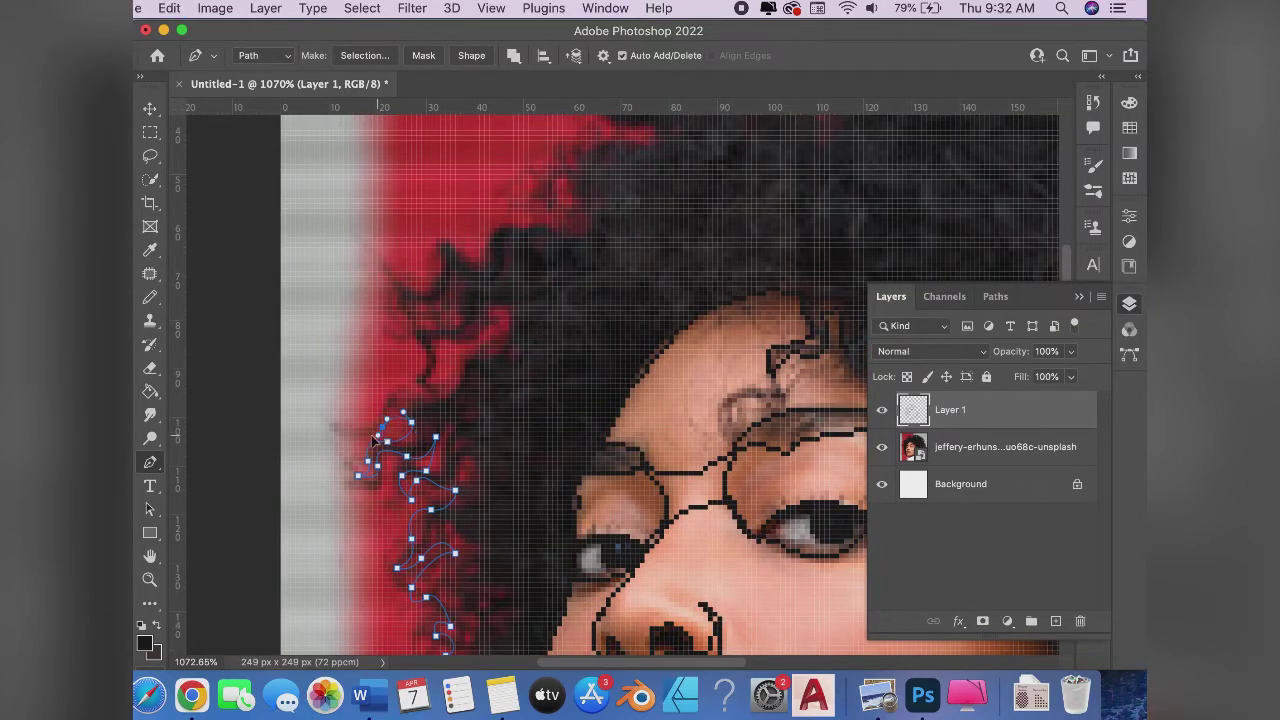
drag(407, 392, 418, 396)
click(450, 383)
mouse_move(476, 348)
mouse_down()
mouse_move(490, 336)
mouse_move(431, 350)
mouse_move(430, 366)
mouse_move(441, 312)
mouse_up()
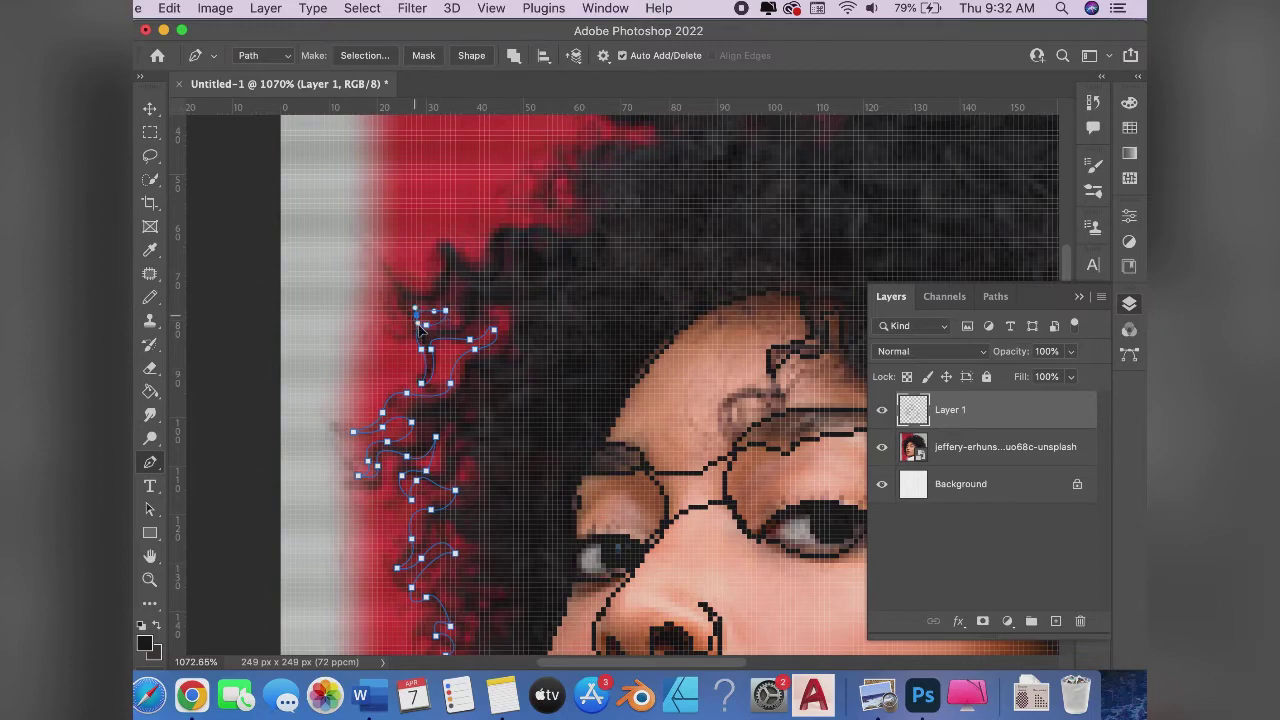
drag(416, 297, 433, 279)
Continue the curly hair outline up toward the crown
scroll(356, 344, up, 3)
scroll(356, 344, right, 3)
drag(356, 340, 372, 358)
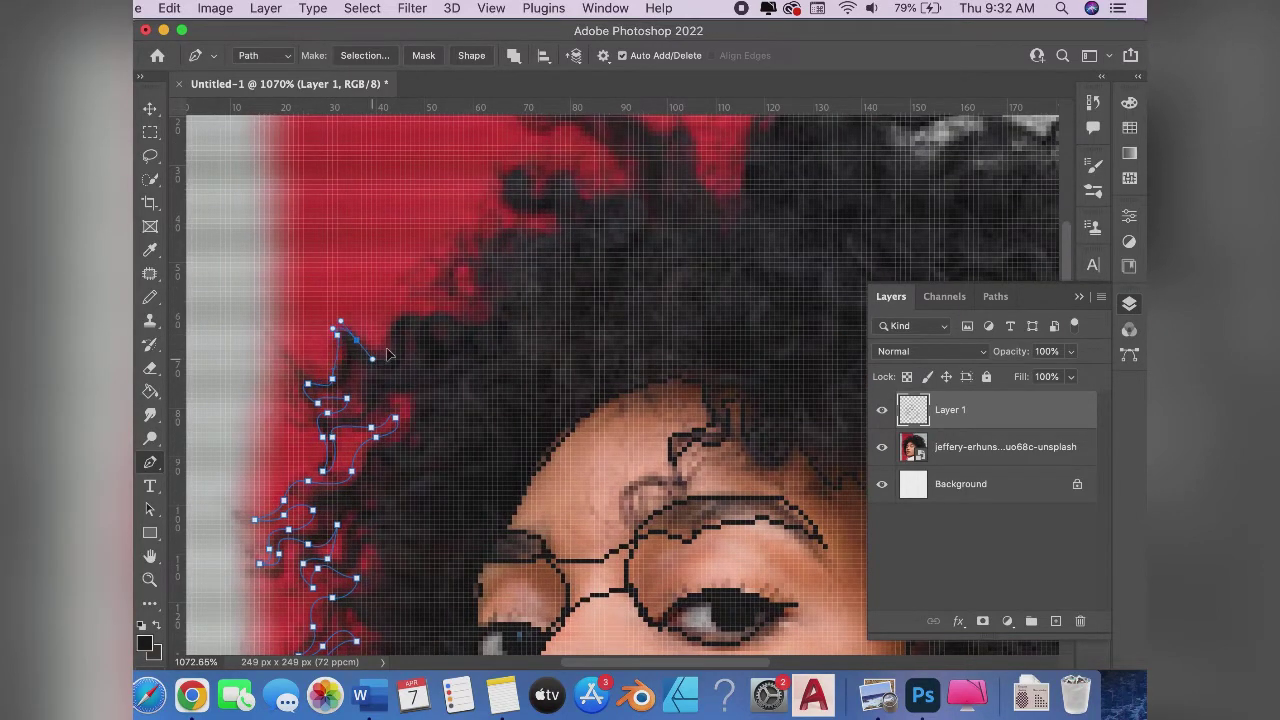
click(390, 335)
drag(415, 311, 425, 318)
click(450, 309)
scroll(400, 388, up, 3)
scroll(400, 388, right, 2)
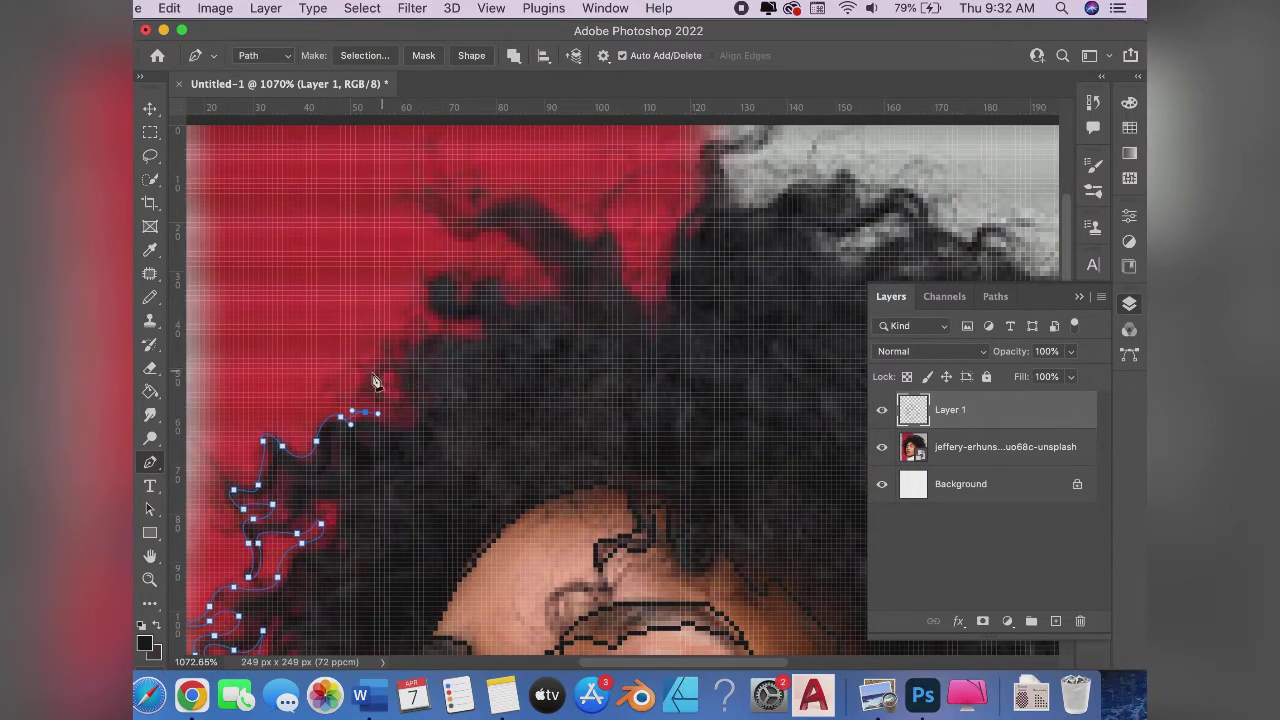
Add anchors looping around the curls higher up the left hair edge
click(369, 378)
click(399, 345)
mouse_move(418, 338)
mouse_down()
mouse_move(419, 325)
mouse_move(451, 332)
mouse_up()
click(438, 314)
drag(438, 275, 466, 299)
click(481, 271)
click(520, 300)
drag(529, 261, 525, 247)
scroll(519, 215, down, 5)
scroll(519, 215, up, 5)
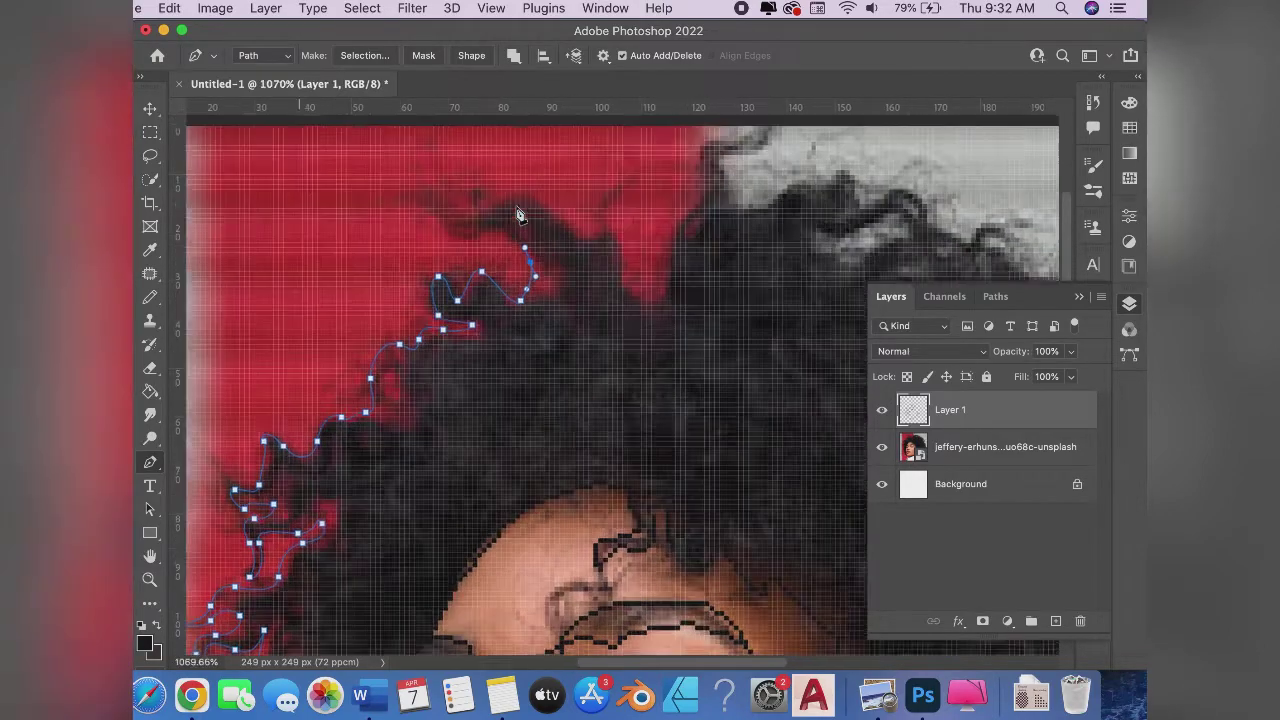
Trace the path across the top of the hair, undoing one misplaced point
mouse_move(500, 222)
mouse_down()
mouse_move(479, 225)
mouse_move(441, 196)
mouse_move(548, 181)
mouse_up()
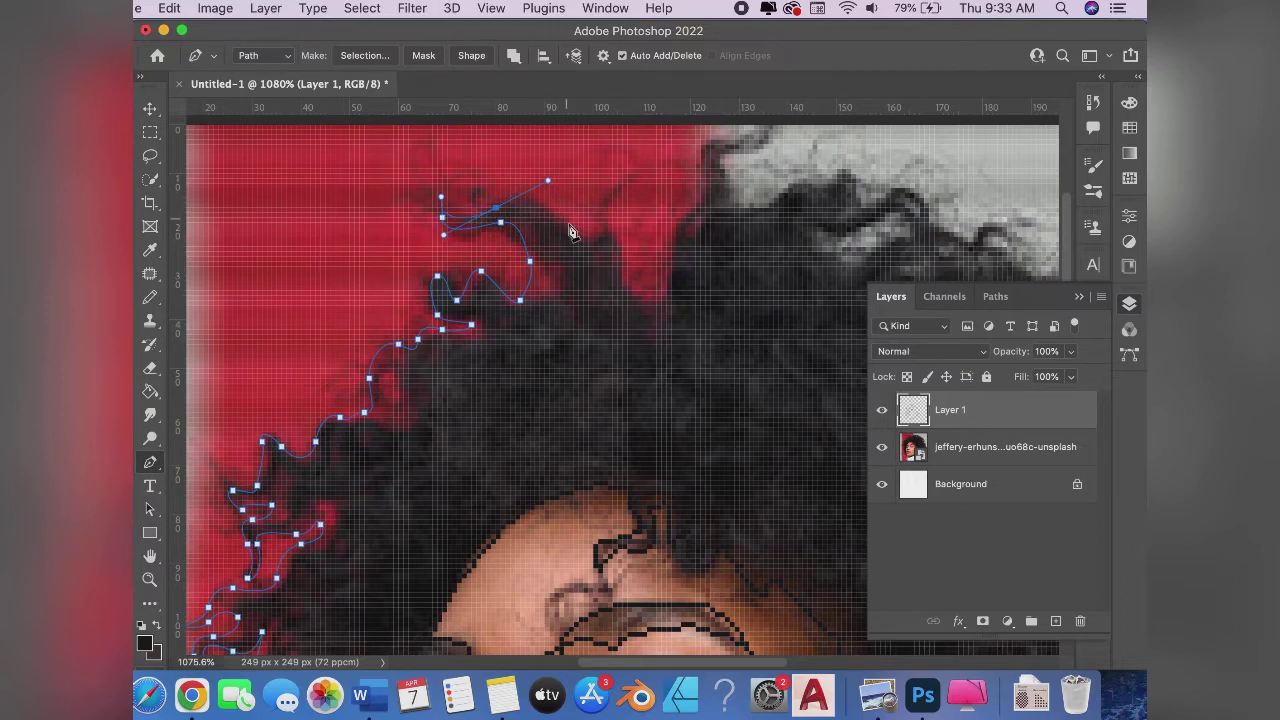
mouse_move(571, 227)
mouse_down()
mouse_move(578, 244)
mouse_move(616, 201)
mouse_move(633, 263)
mouse_move(671, 212)
mouse_up()
scroll(672, 236, right, 5)
scroll(672, 236, up, 2)
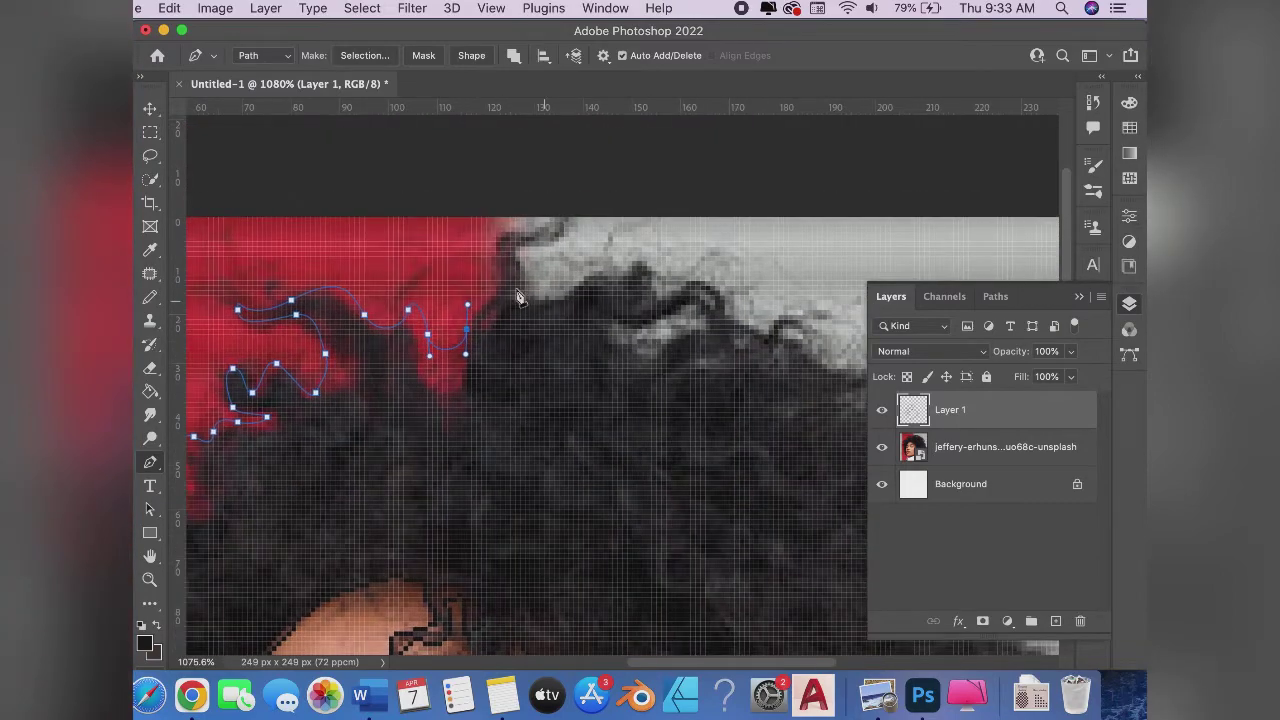
click(494, 294)
click(495, 250)
mouse_move(532, 241)
mouse_down()
mouse_move(536, 229)
mouse_move(518, 267)
mouse_move(383, 278)
mouse_up()
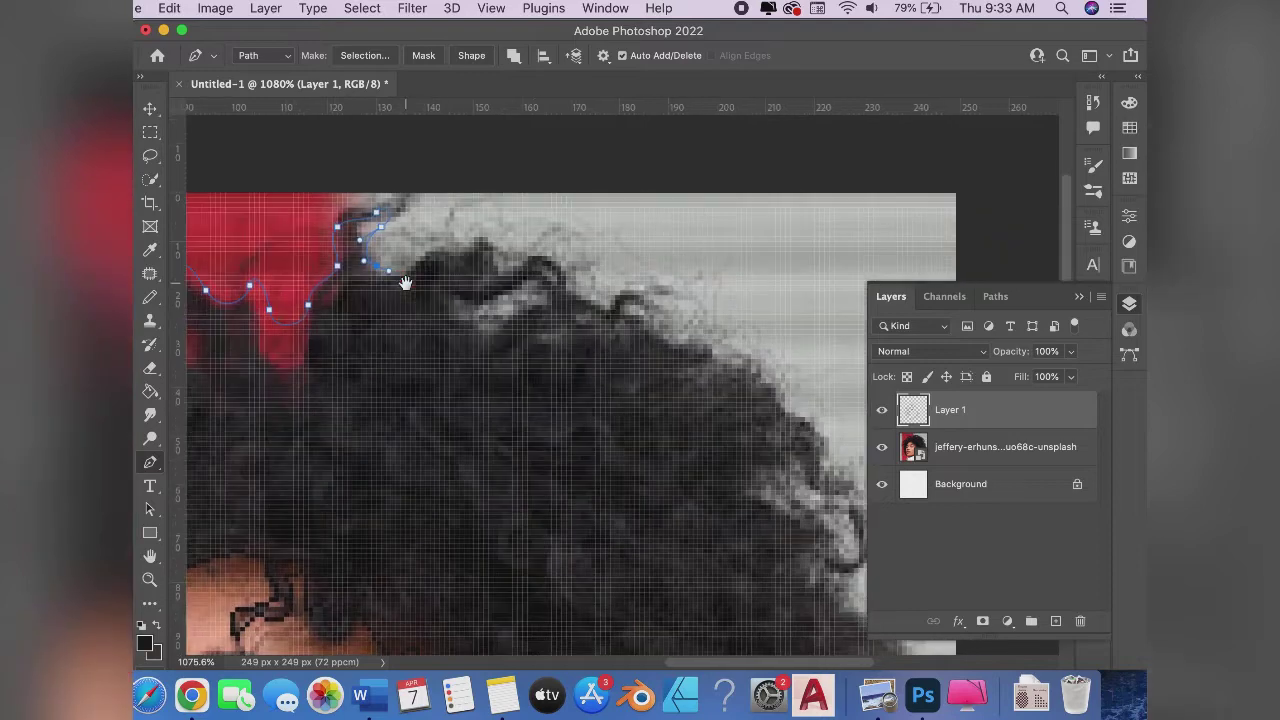
click(483, 247)
click(546, 262)
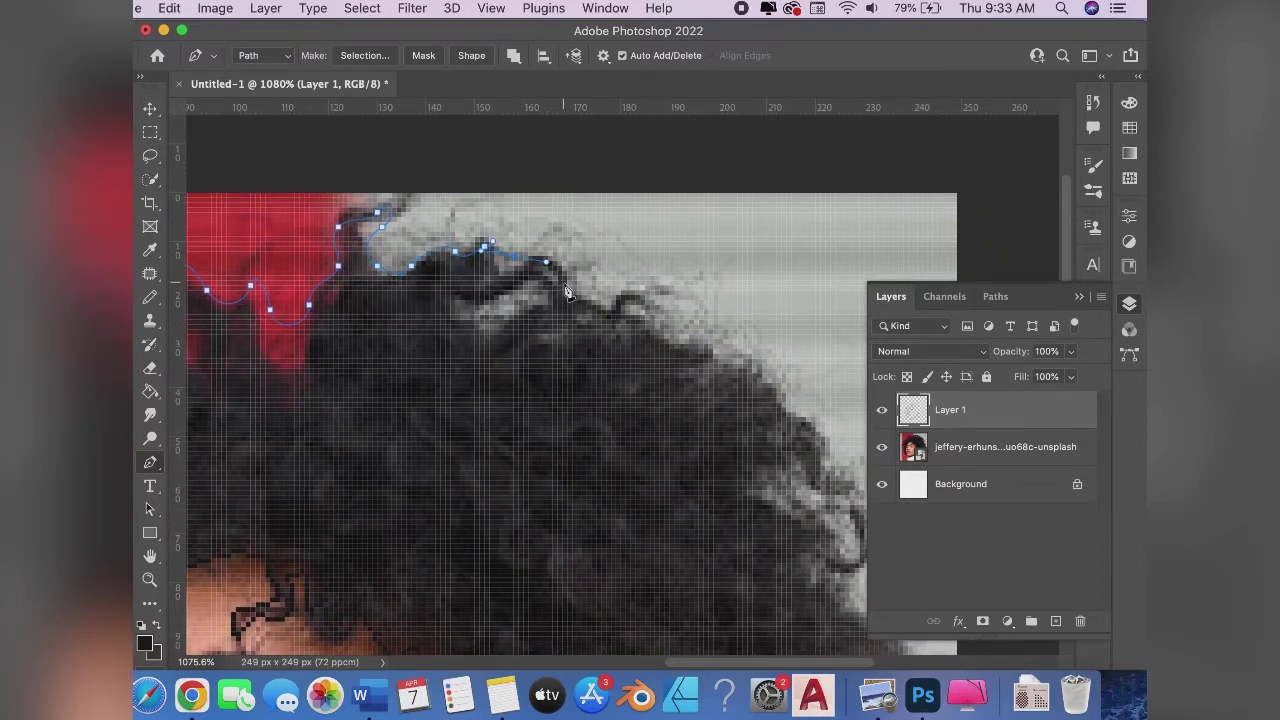
key(ctrl+z)
click(513, 263)
drag(557, 270, 566, 262)
click(585, 302)
Carry the outline over the upper right hair and down its right edge
scroll(388, 247, right, 5)
scroll(388, 247, down, 1)
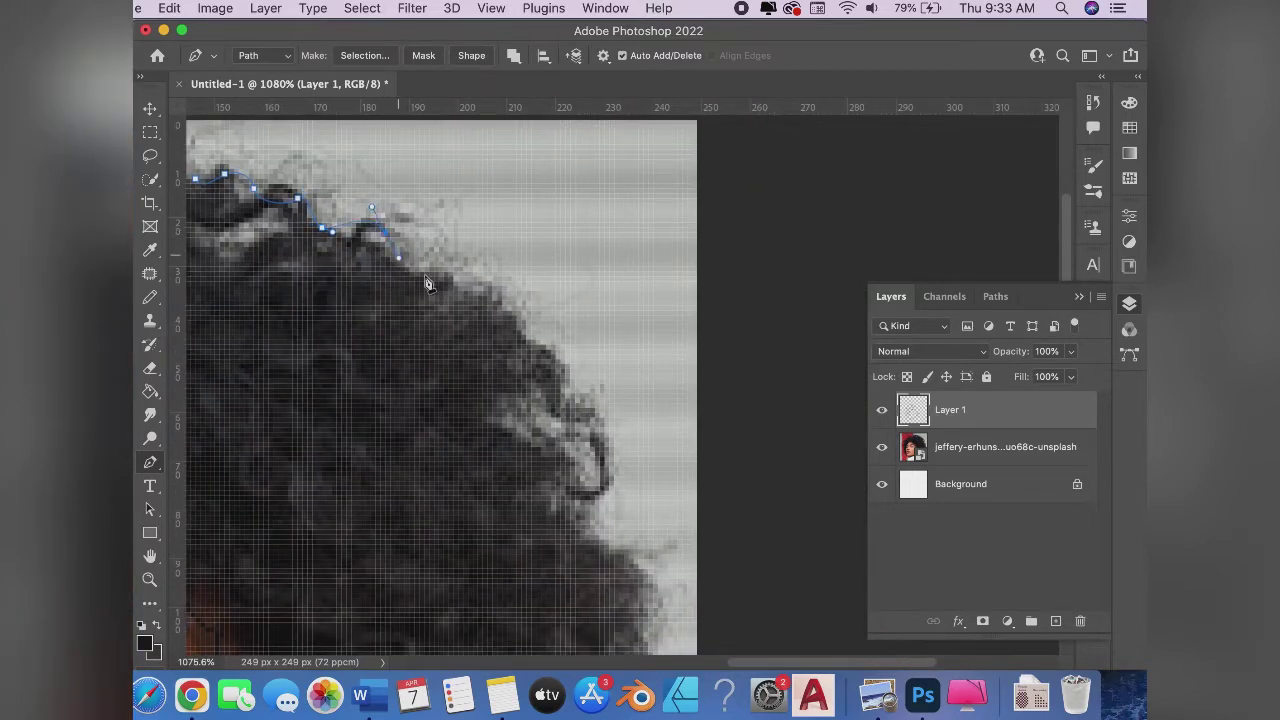
drag(428, 271, 478, 297)
drag(575, 383, 571, 402)
drag(603, 491, 577, 437)
scroll(457, 290, down, 3)
scroll(457, 290, right, 2)
drag(457, 290, 460, 290)
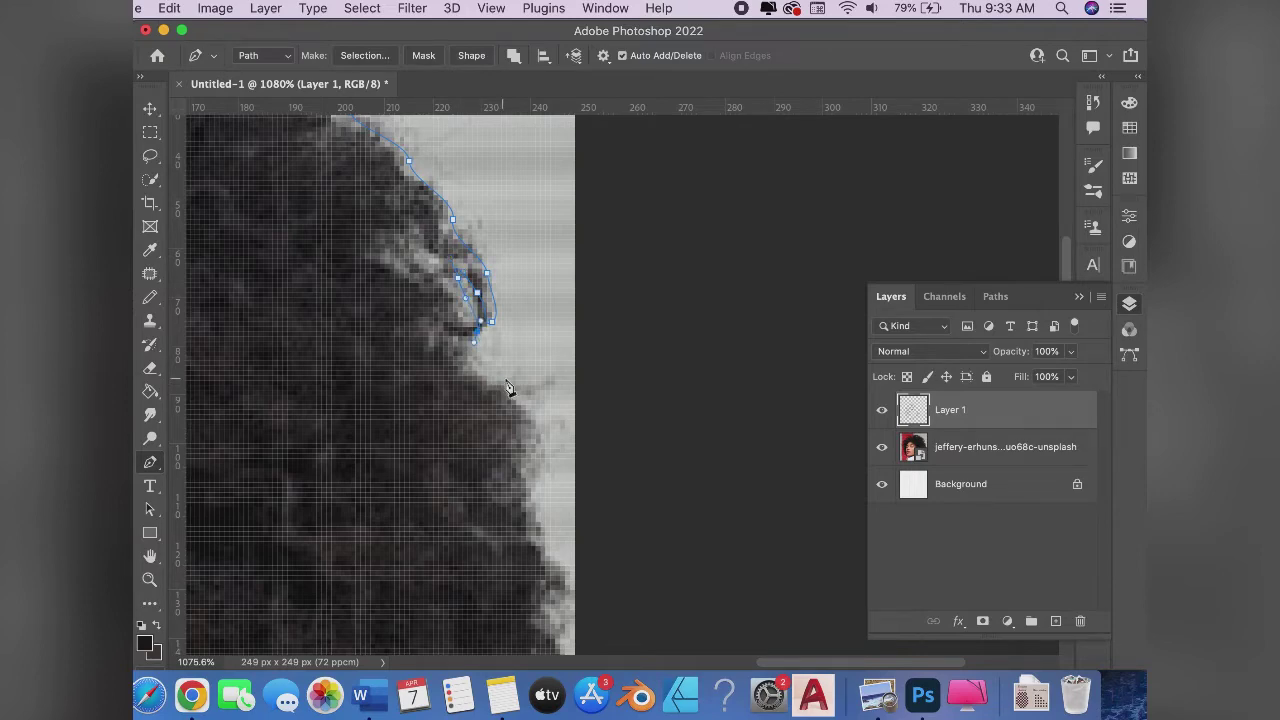
scroll(530, 420, down, 5)
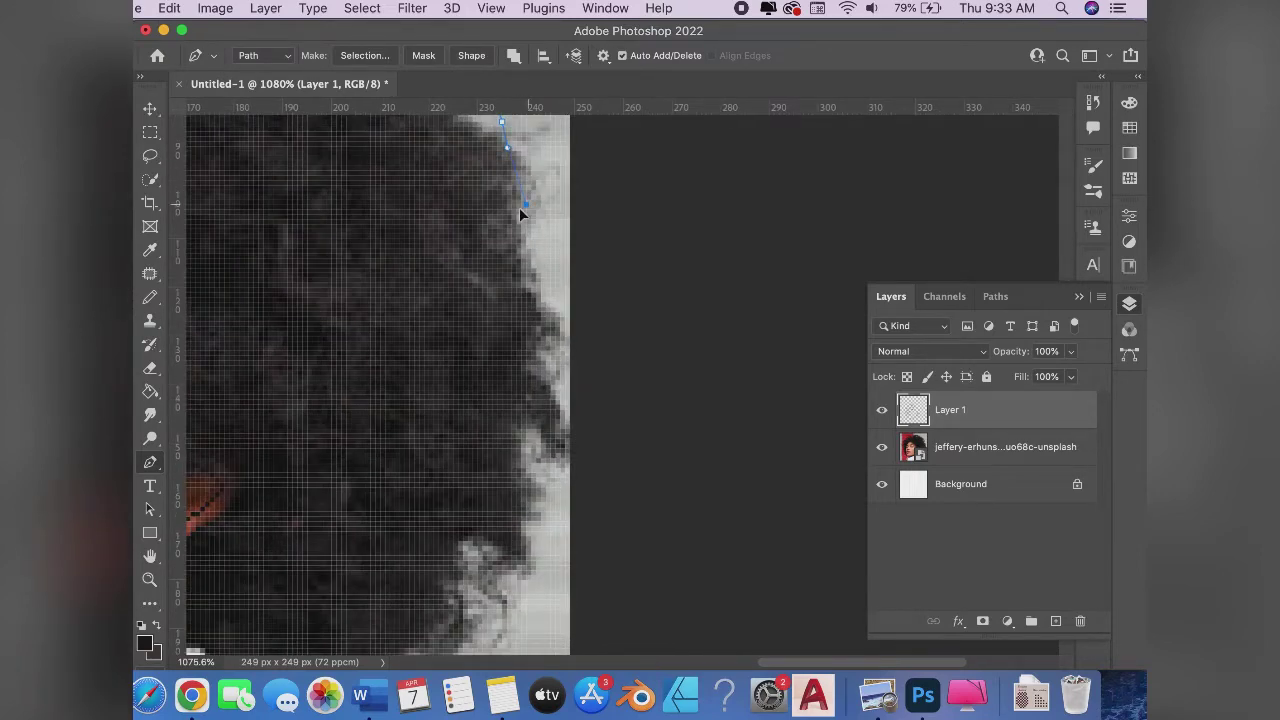
drag(536, 257, 536, 284)
drag(550, 340, 548, 400)
drag(558, 456, 544, 470)
Trace down the lower right hair to where it meets the shoulder
scroll(689, 286, down, 5)
scroll(689, 286, left, 4)
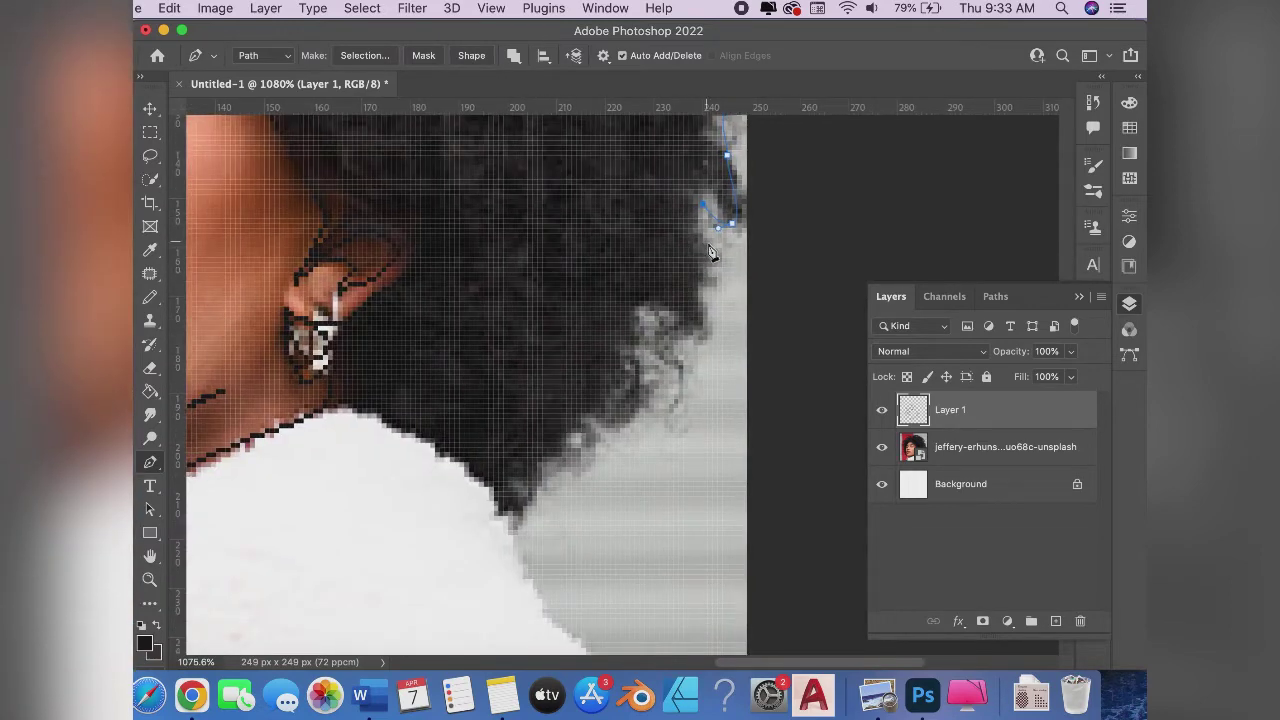
drag(697, 331, 676, 328)
mouse_move(659, 374)
mouse_down()
mouse_move(628, 418)
mouse_move(566, 434)
mouse_up()
drag(517, 491, 498, 511)
drag(400, 429, 343, 410)
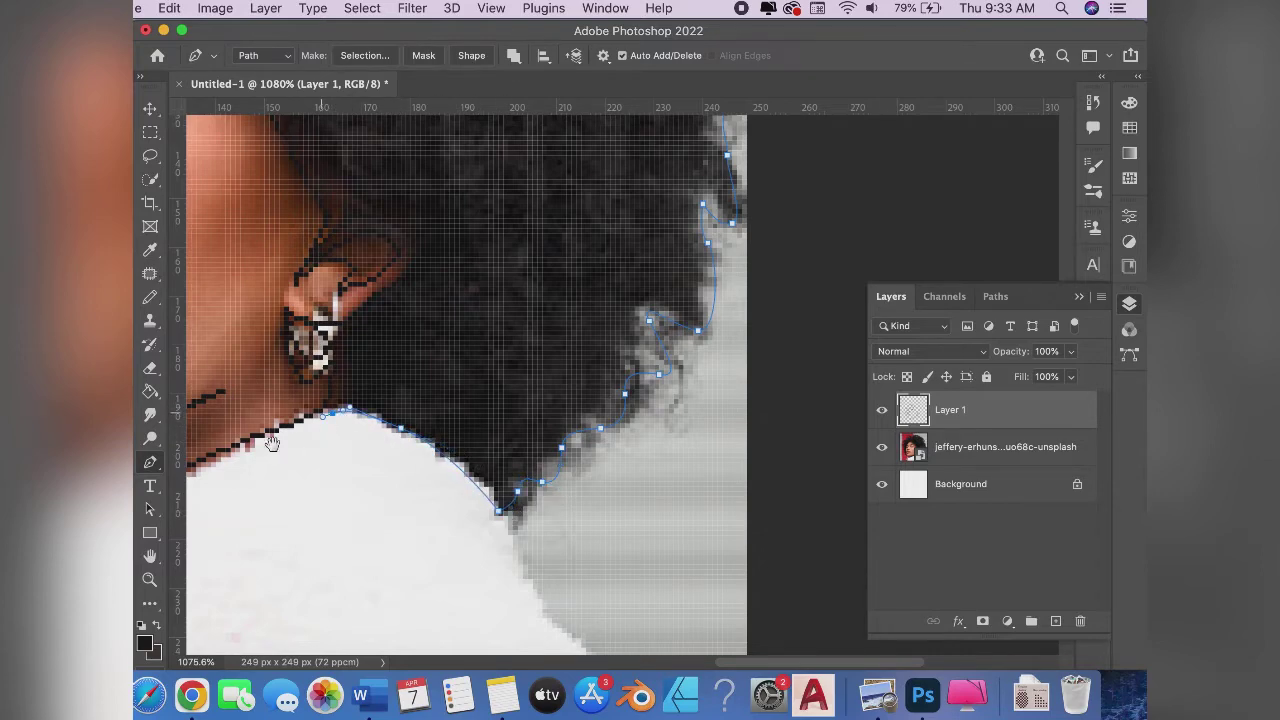
drag(272, 443, 523, 313)
drag(372, 390, 502, 340)
Trace the shirt's shoulder edge, undoing one misplaced point
click(448, 338)
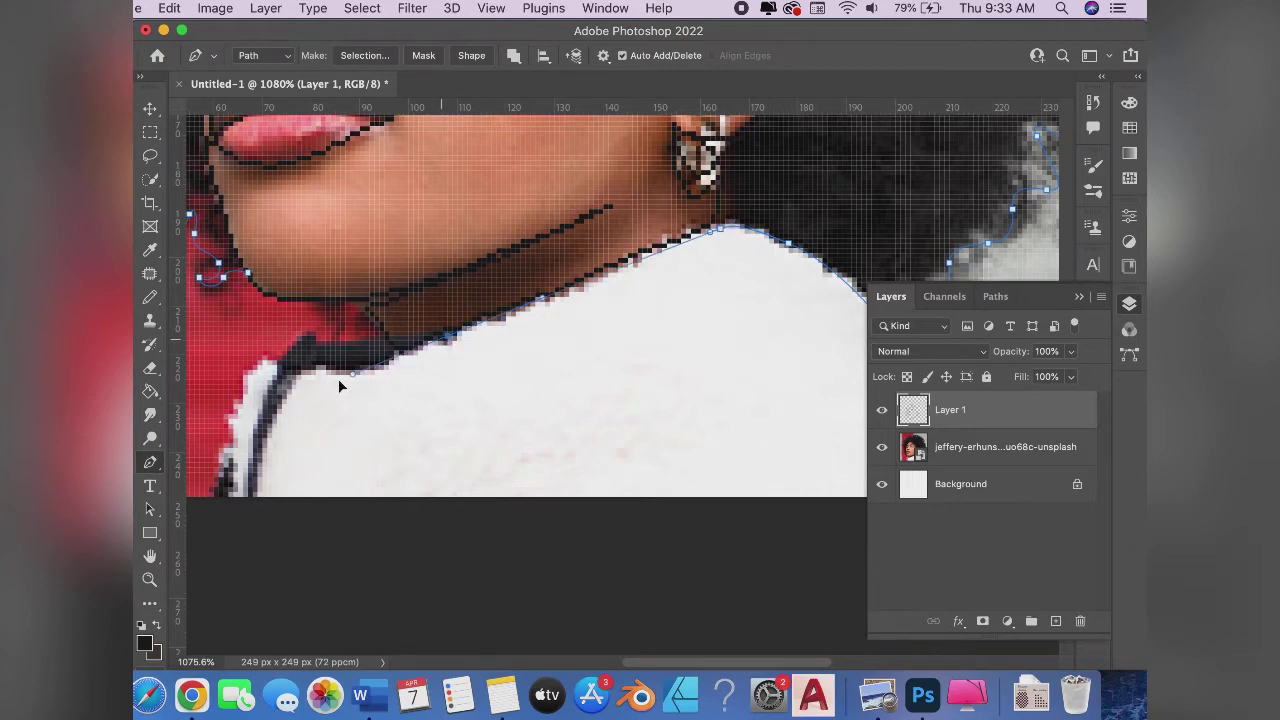
click(367, 360)
key(super+z)
key(super+z)
drag(341, 366, 310, 364)
click(352, 370)
click(299, 370)
click(257, 495)
drag(279, 375, 286, 362)
Outline the dark collar and canvas bottom, closing the path at the right shoulder
click(311, 341)
click(384, 341)
drag(273, 357, 249, 377)
click(229, 423)
click(219, 460)
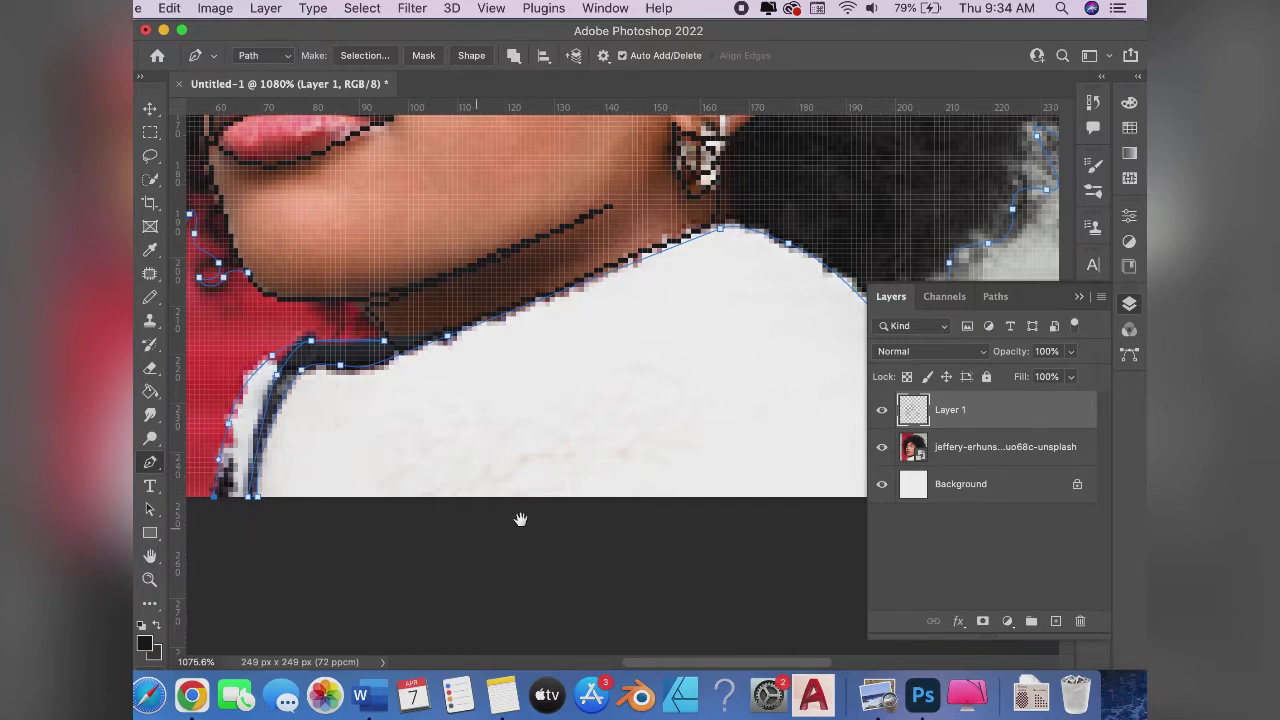
scroll(430, 510, right, 2)
scroll(620, 470, right, 5)
click(687, 471)
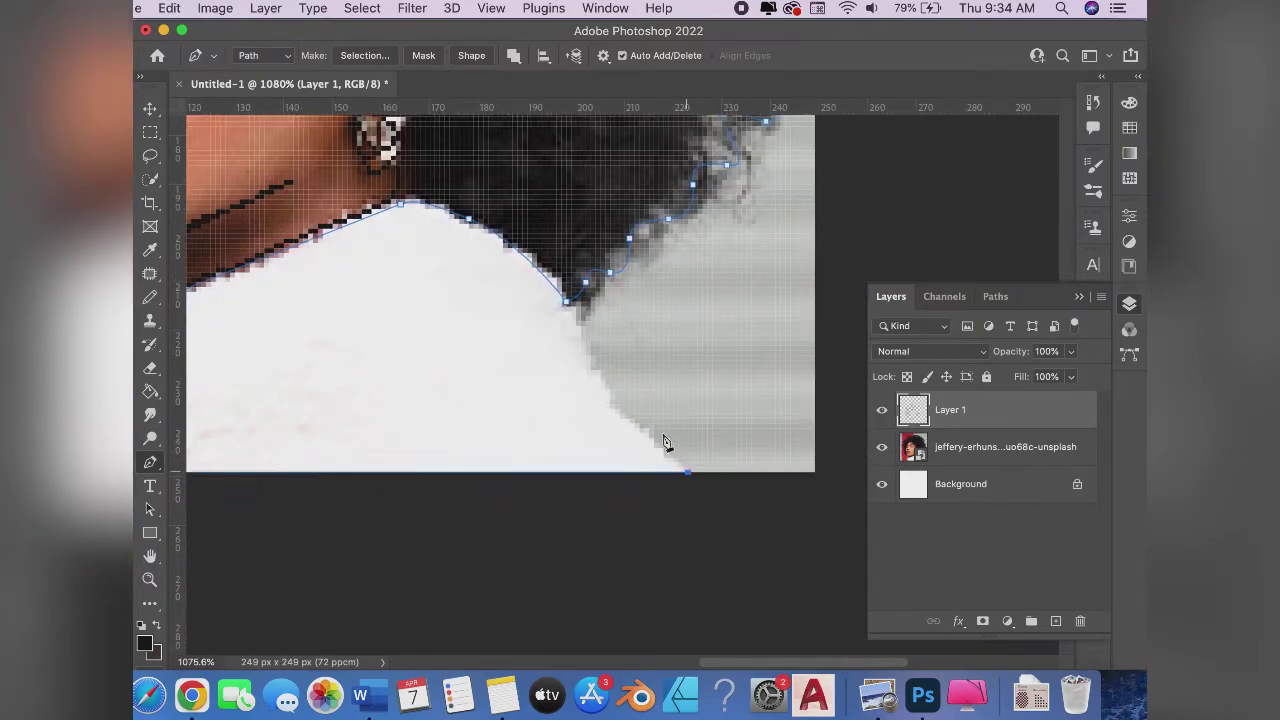
drag(601, 384, 590, 367)
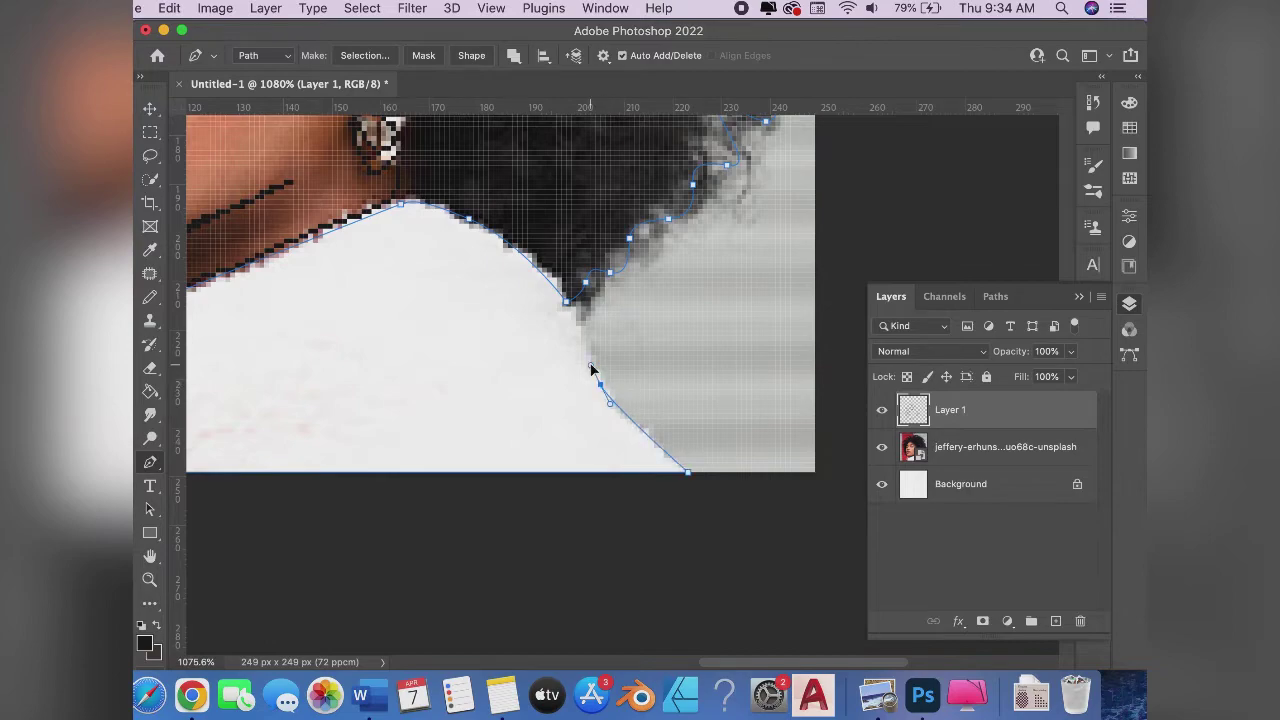
click(569, 303)
Open Stroke Path for the hair and collar path, then cancel it
scroll(572, 305, down, 2)
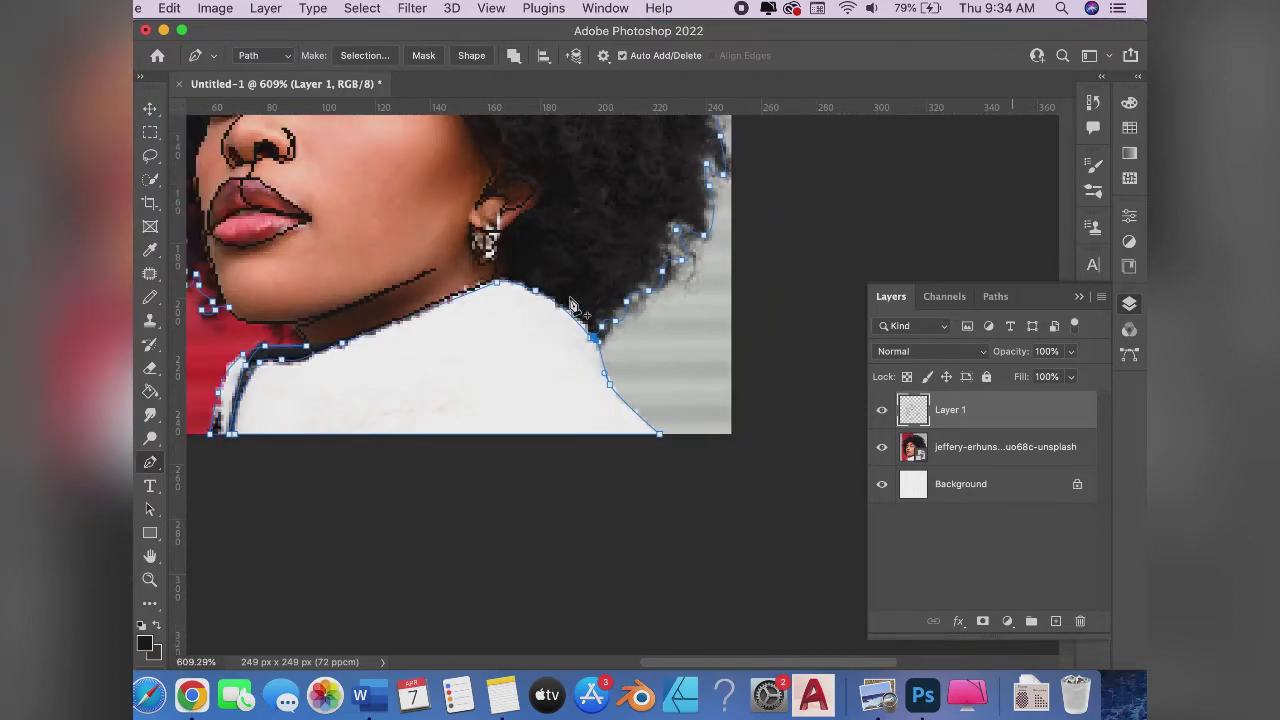
scroll(572, 305, down, 2)
scroll(572, 305, down, 2)
scroll(572, 305, down, 1)
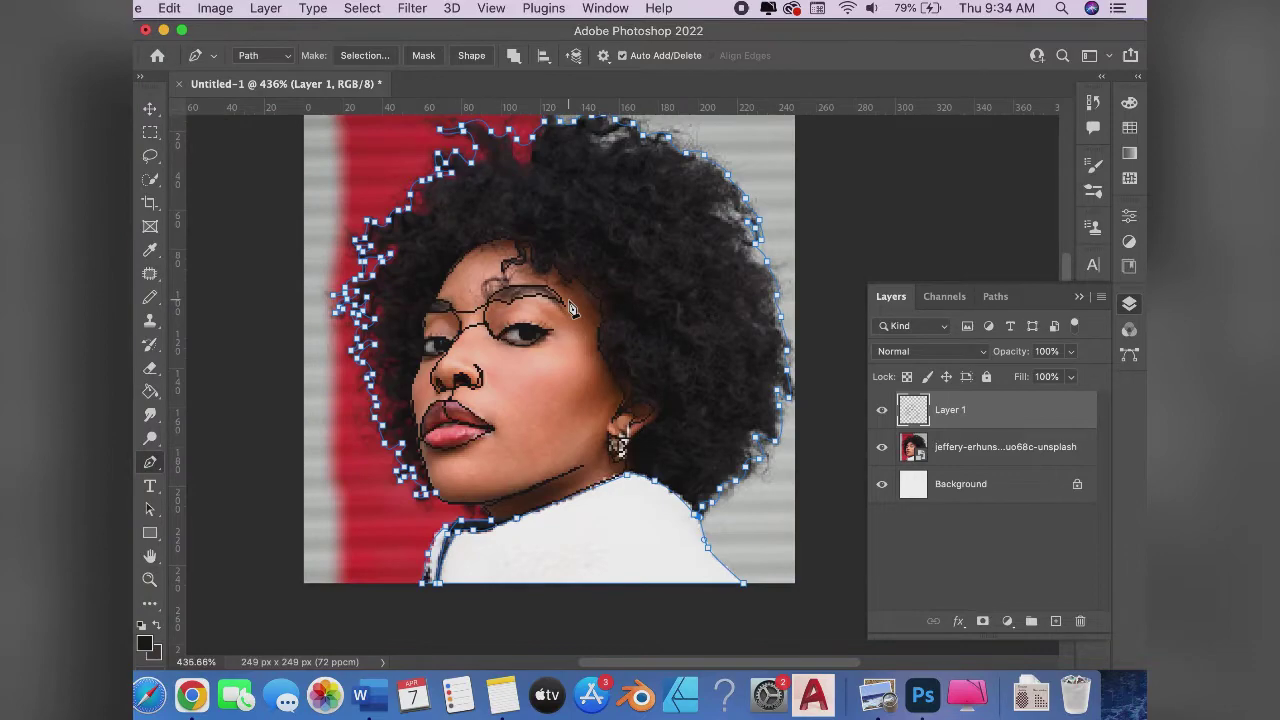
right_click(595, 346)
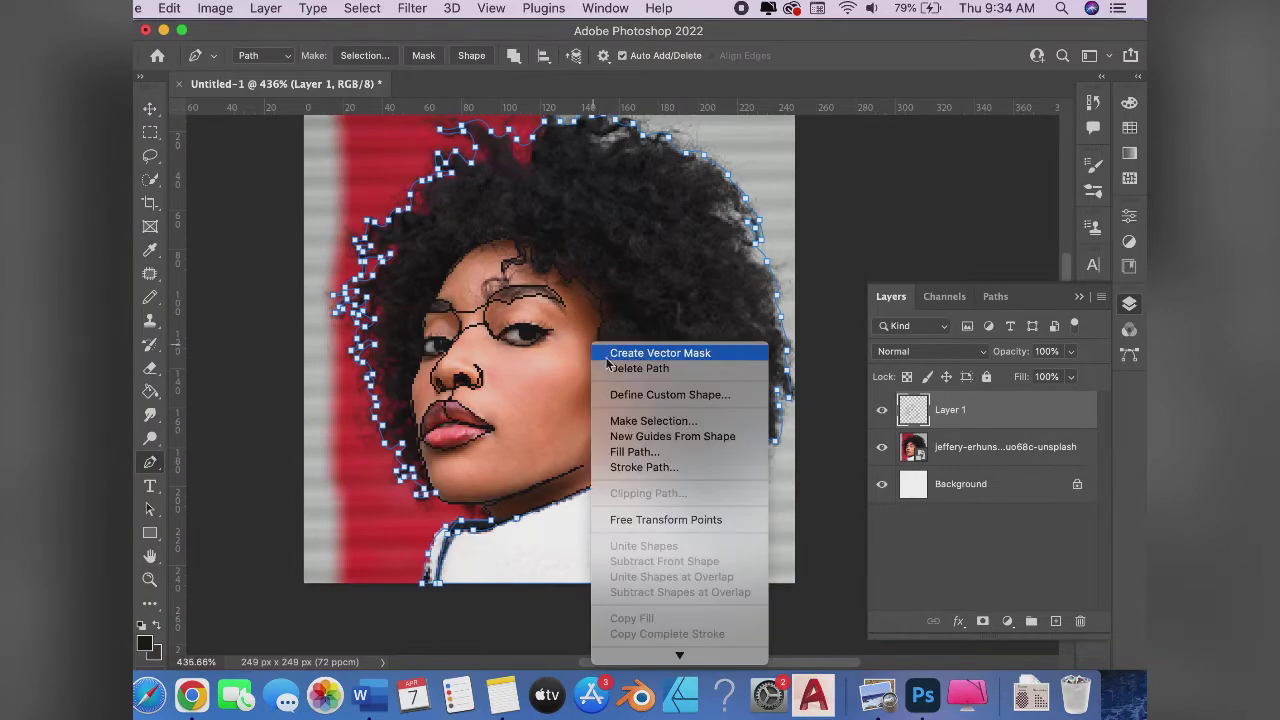
click(630, 468)
click(715, 328)
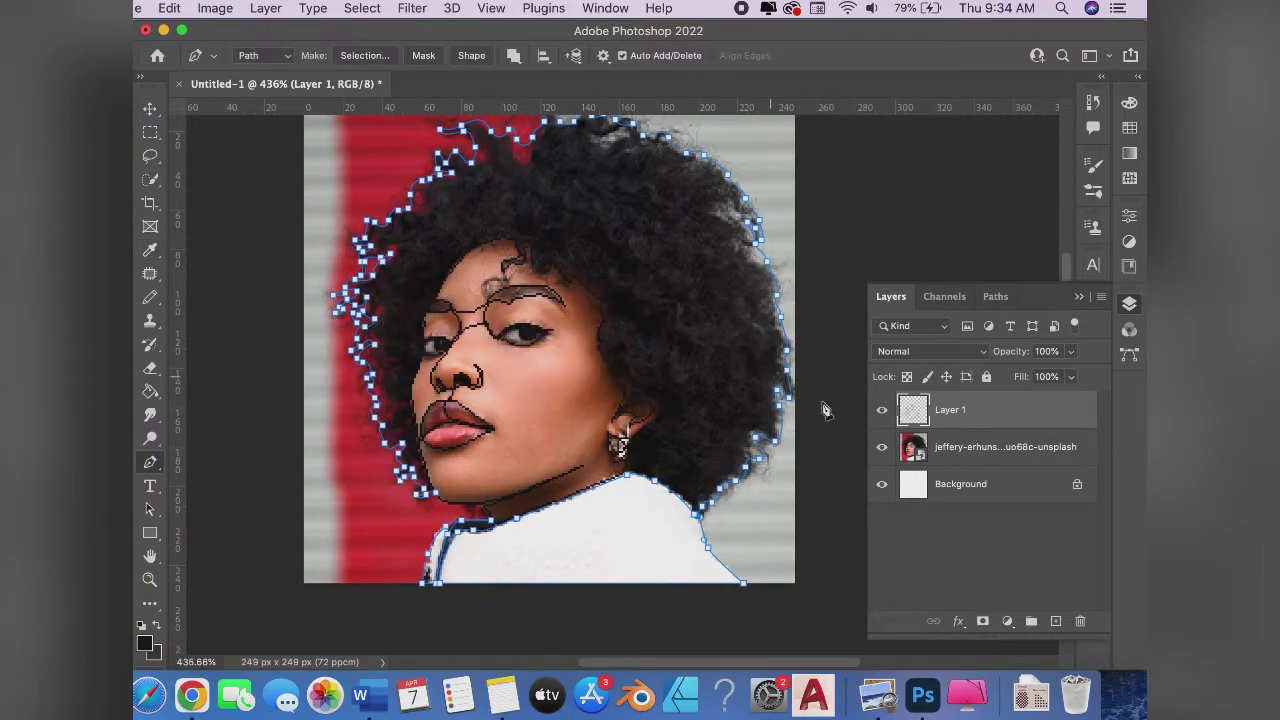
Hide the photo and stroke the hair, shoulder and collar path with the Pencil
click(881, 447)
right_click(519, 367)
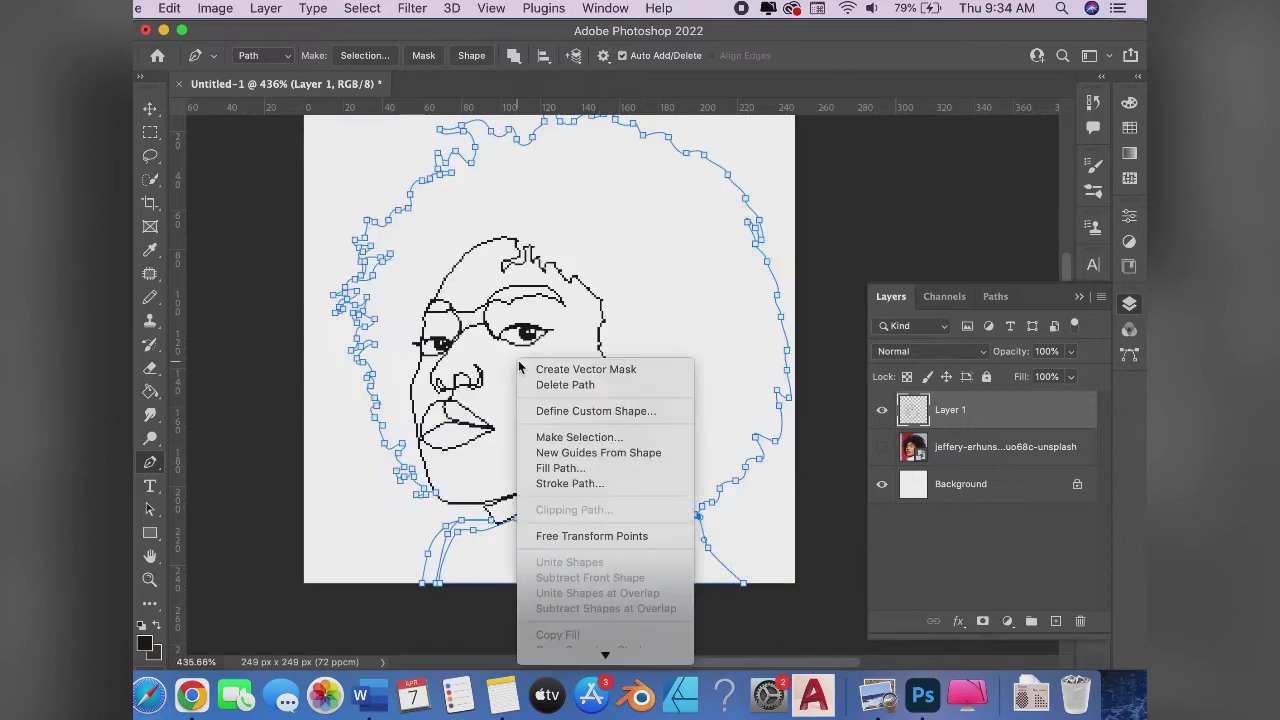
click(570, 483)
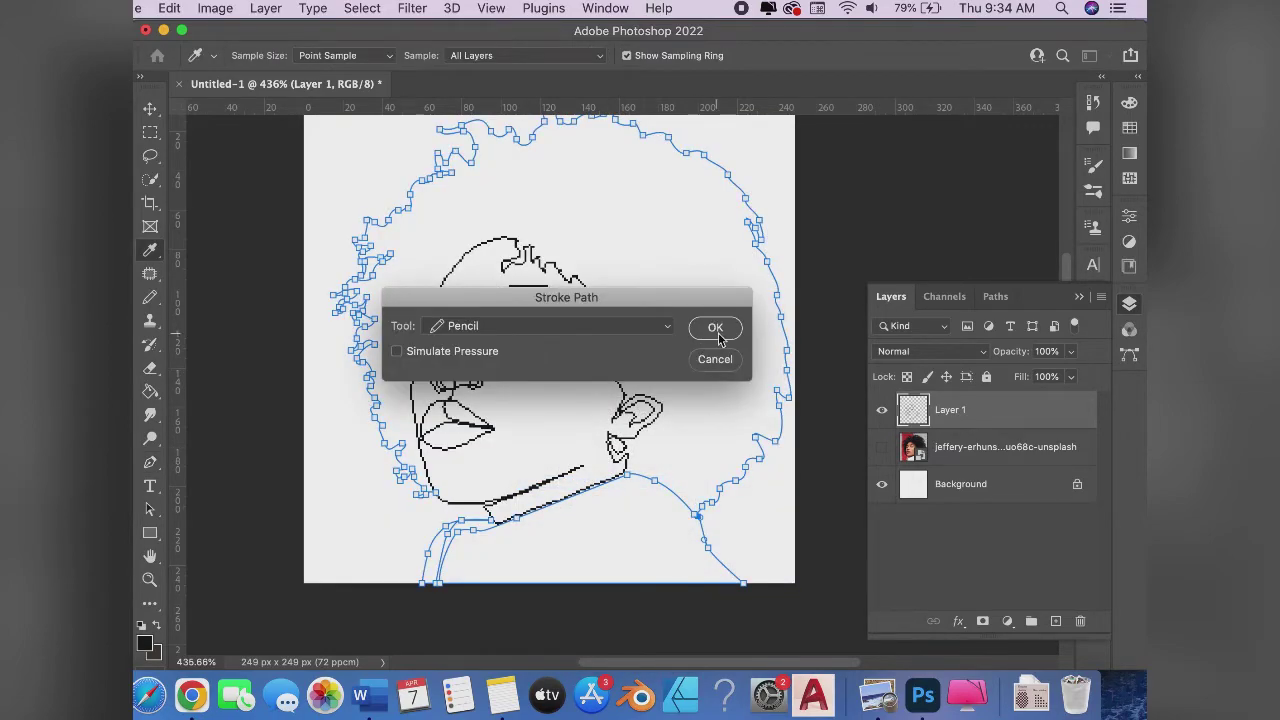
click(715, 328)
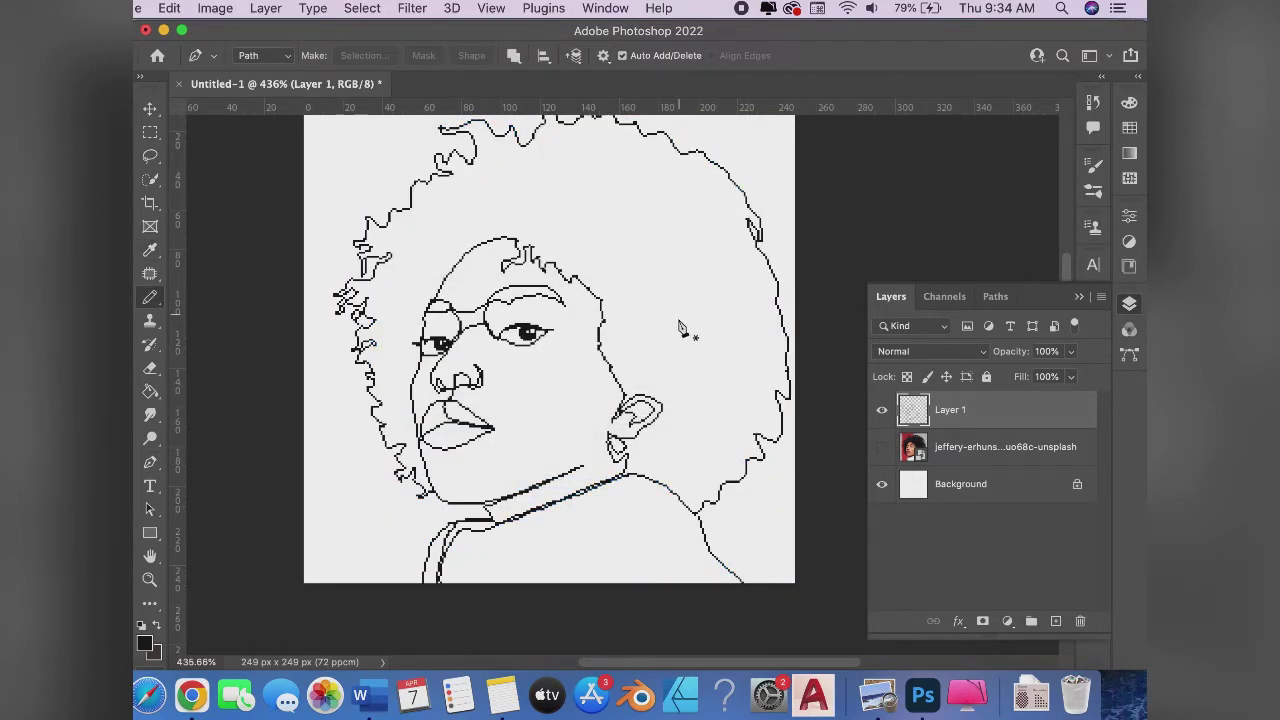
scroll(680, 330, down, 2)
scroll(680, 330, down, 2)
scroll(680, 330, down, 2)
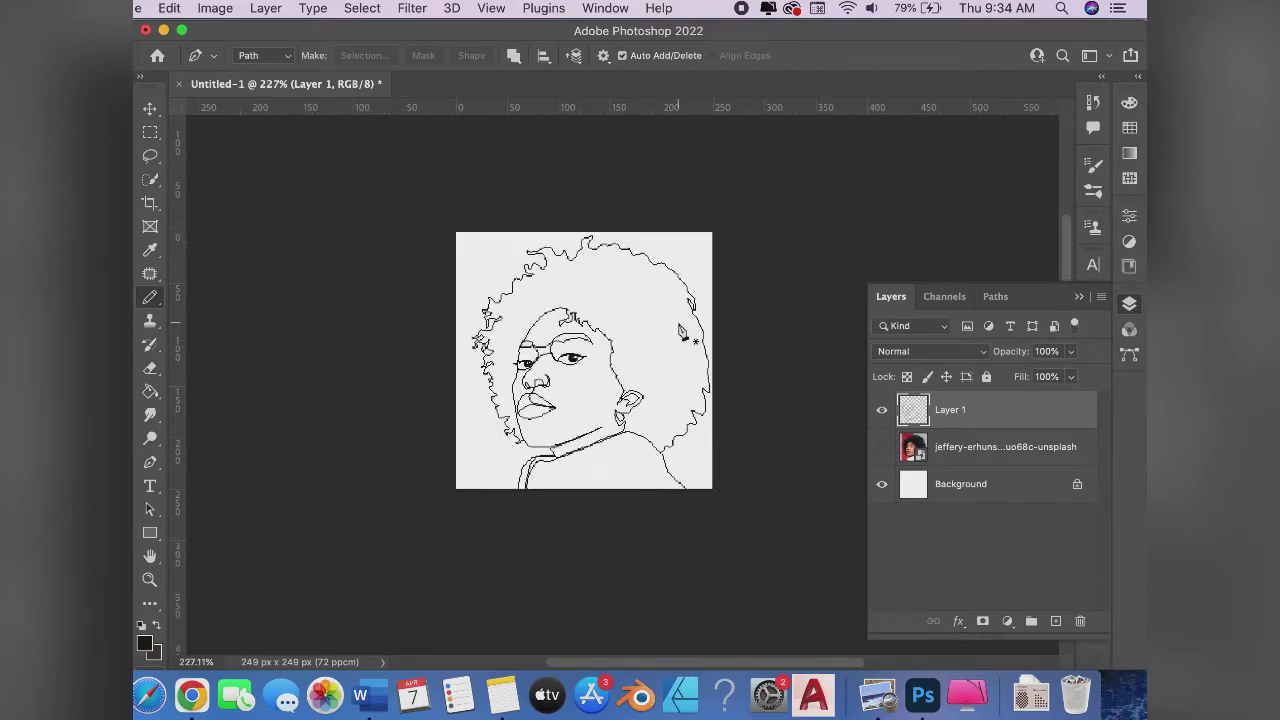
scroll(681, 331, up, 1)
scroll(681, 331, up, 2)
scroll(681, 331, up, 1)
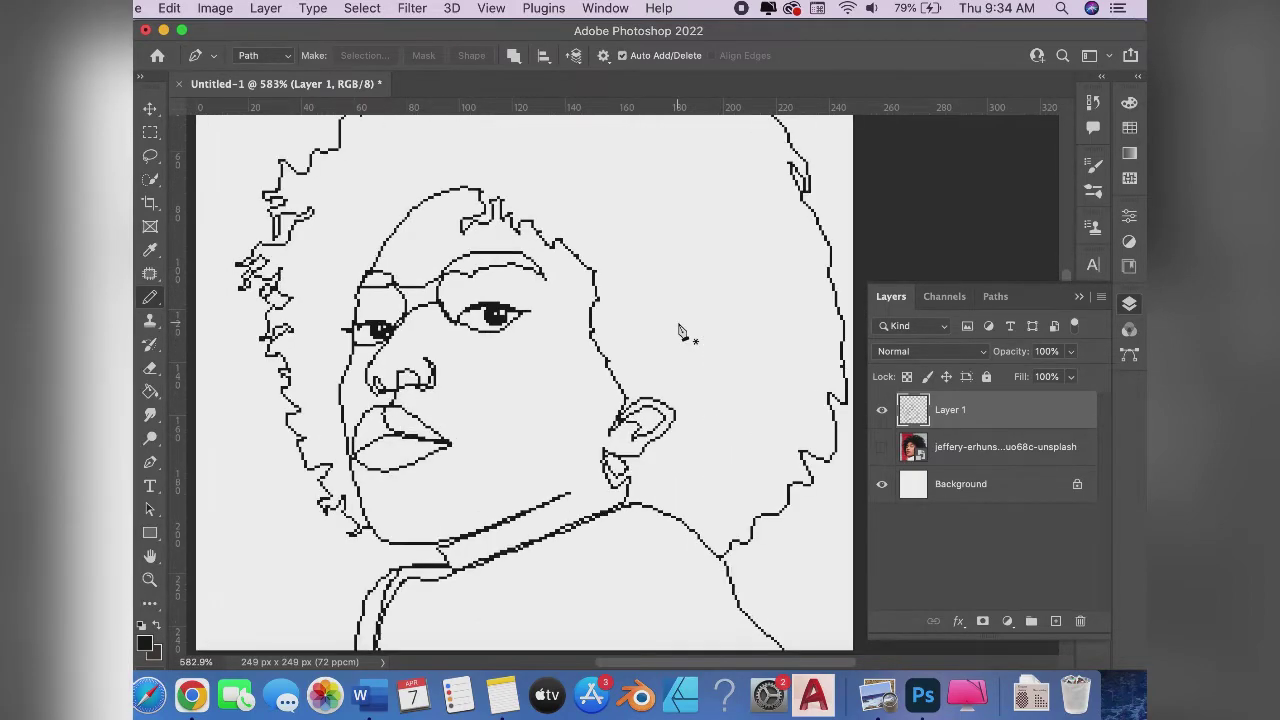
scroll(681, 331, down, 3)
scroll(680, 331, down, 2)
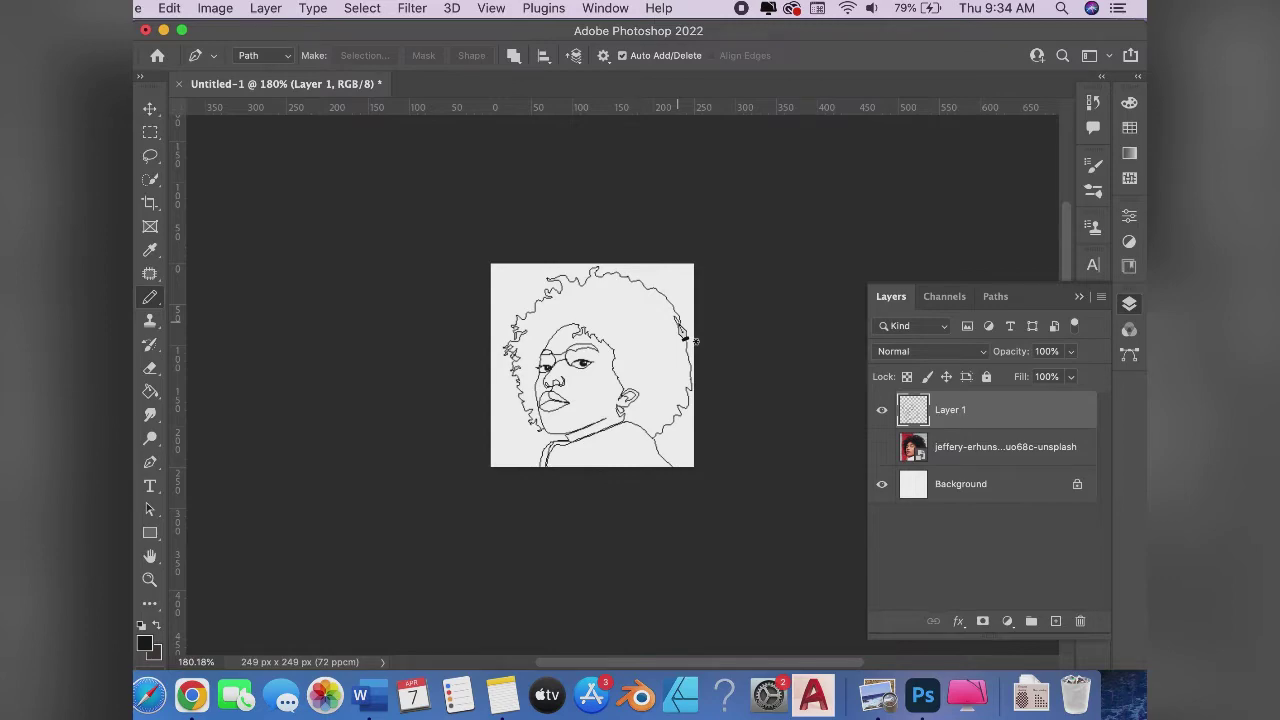
scroll(684, 338, up, 3)
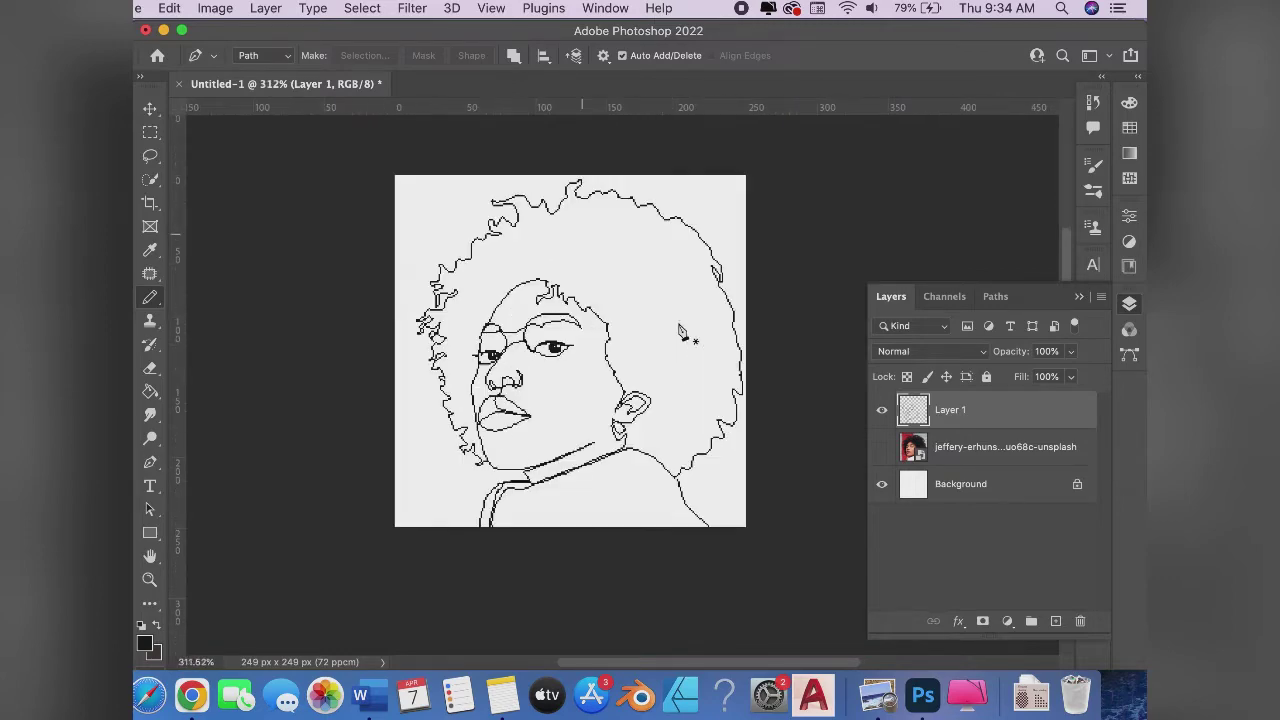
Show the portrait photo layer again beneath the line drawing
click(882, 447)
scroll(640, 352, up, 1)
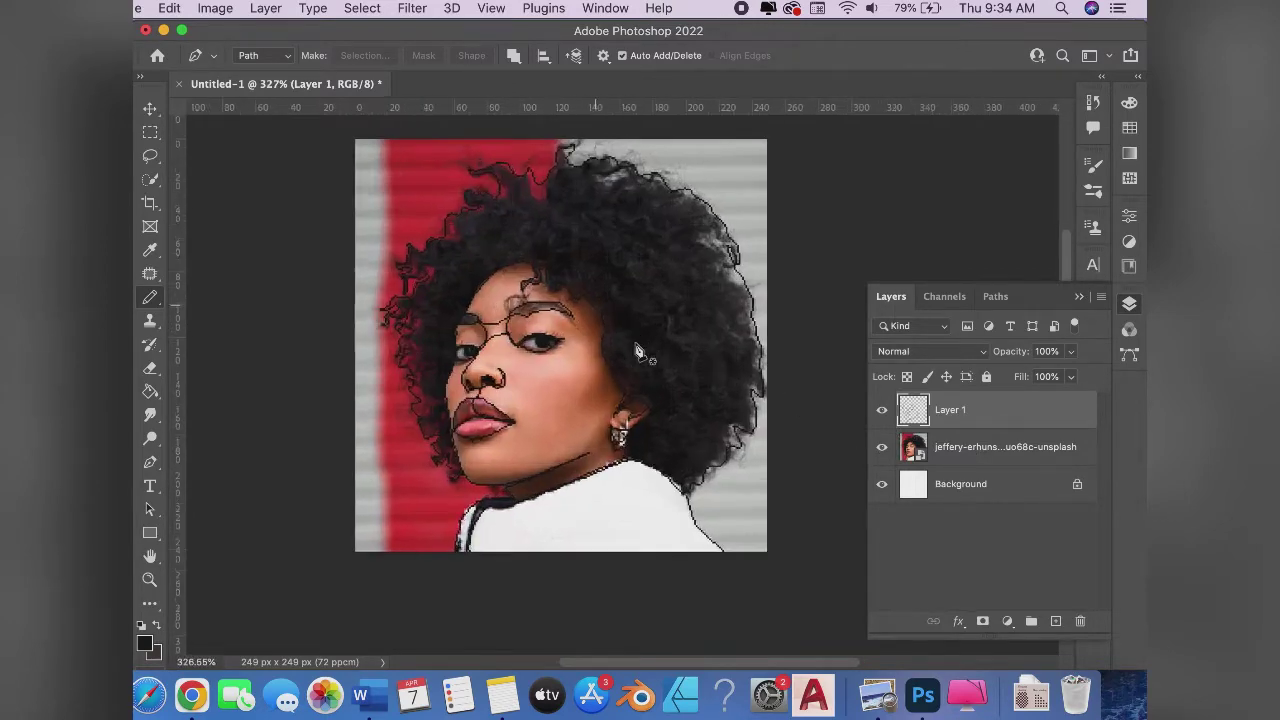
scroll(640, 352, up, 2)
scroll(640, 352, up, 1)
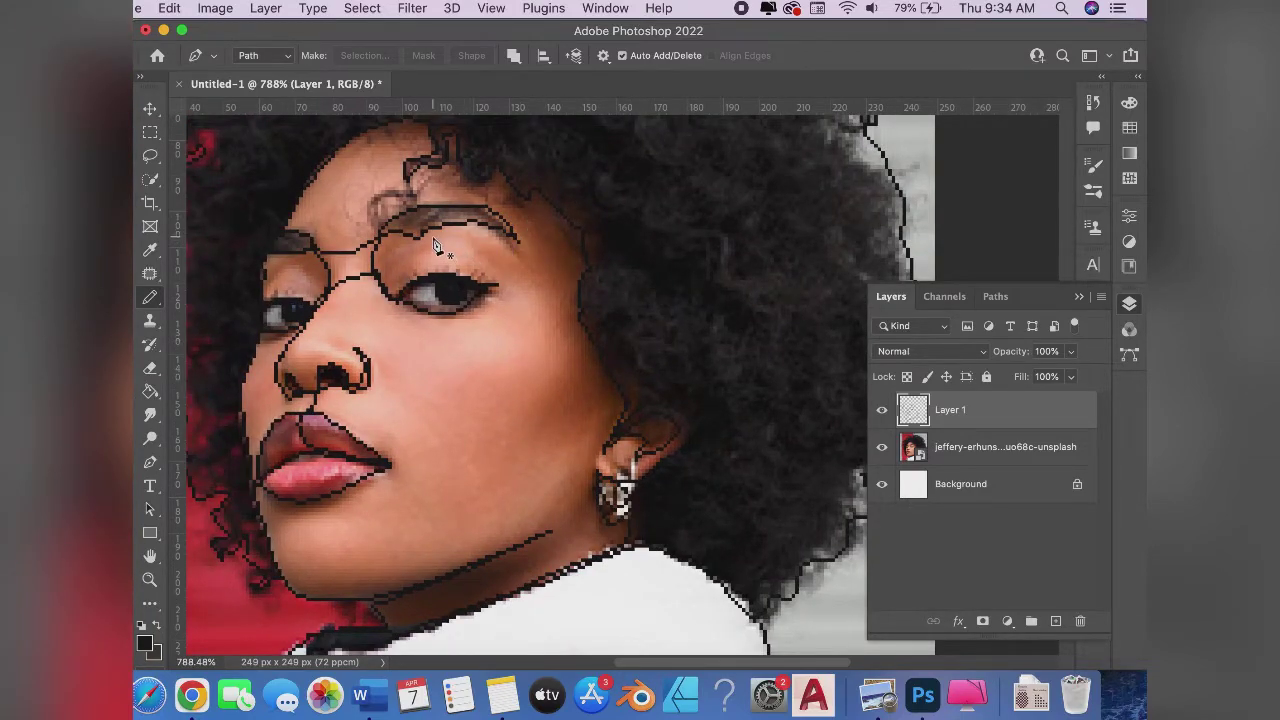
Add Layer 2 and trace a path from the lip corner under the lip along the jaw
click(1055, 621)
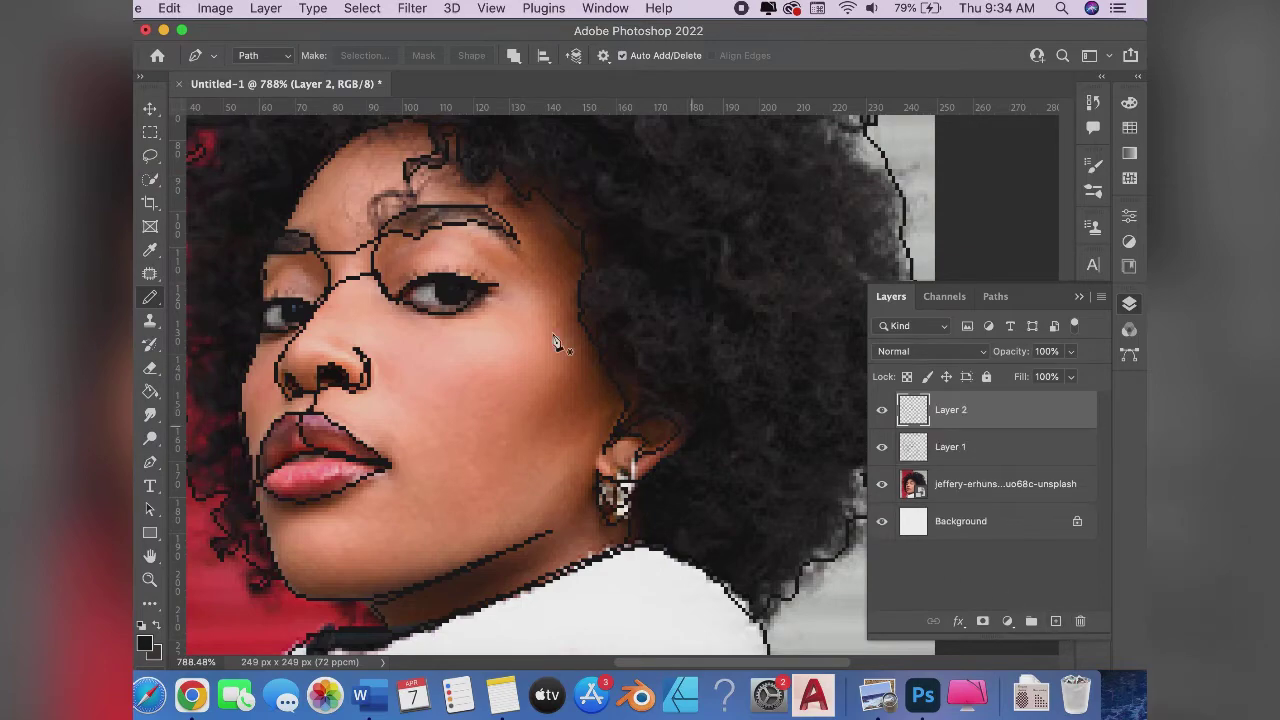
drag(456, 477, 545, 397)
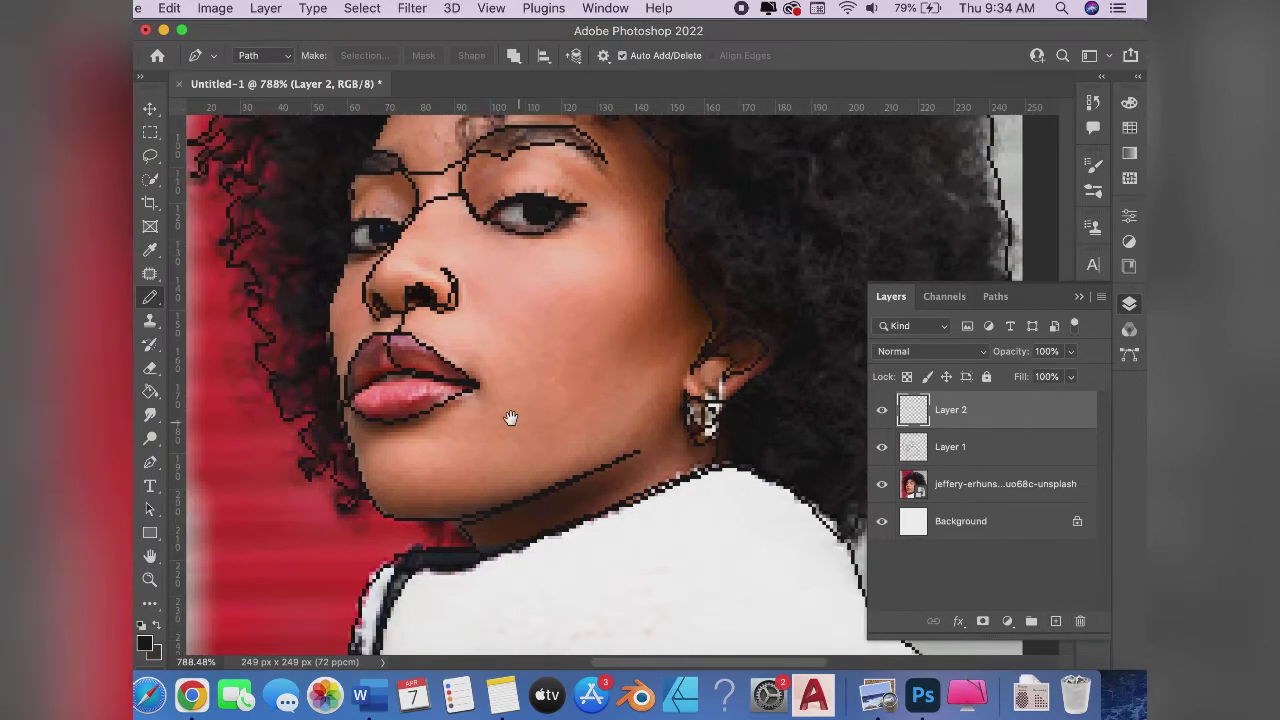
click(466, 394)
drag(408, 429, 377, 433)
drag(372, 479, 396, 504)
mouse_move(464, 526)
mouse_down()
mouse_move(692, 405)
mouse_move(676, 431)
mouse_up()
drag(603, 511, 557, 535)
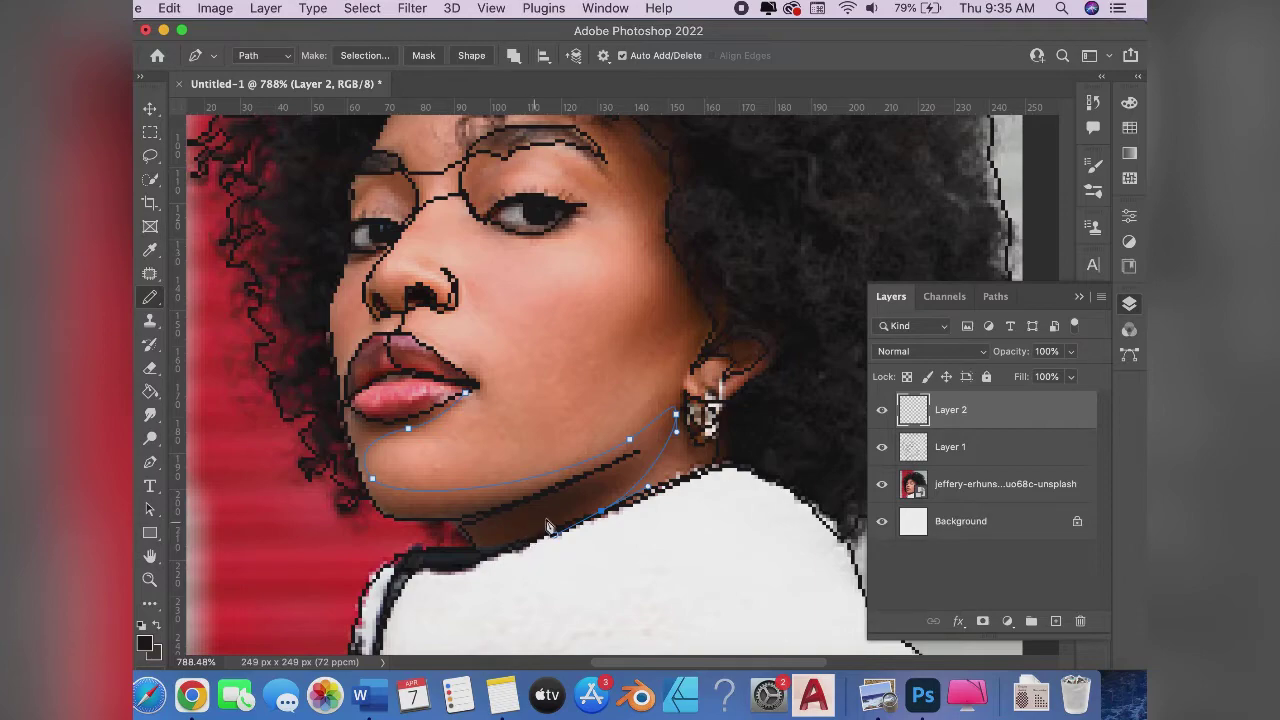
key(Escape)
Trace a cheek path from beside the ear up toward the outer eye corner
click(690, 372)
drag(690, 328, 677, 328)
mouse_move(602, 378)
mouse_down()
mouse_move(640, 292)
mouse_move(566, 370)
mouse_move(566, 358)
mouse_up()
scroll(660, 300, up, 5)
click(624, 312)
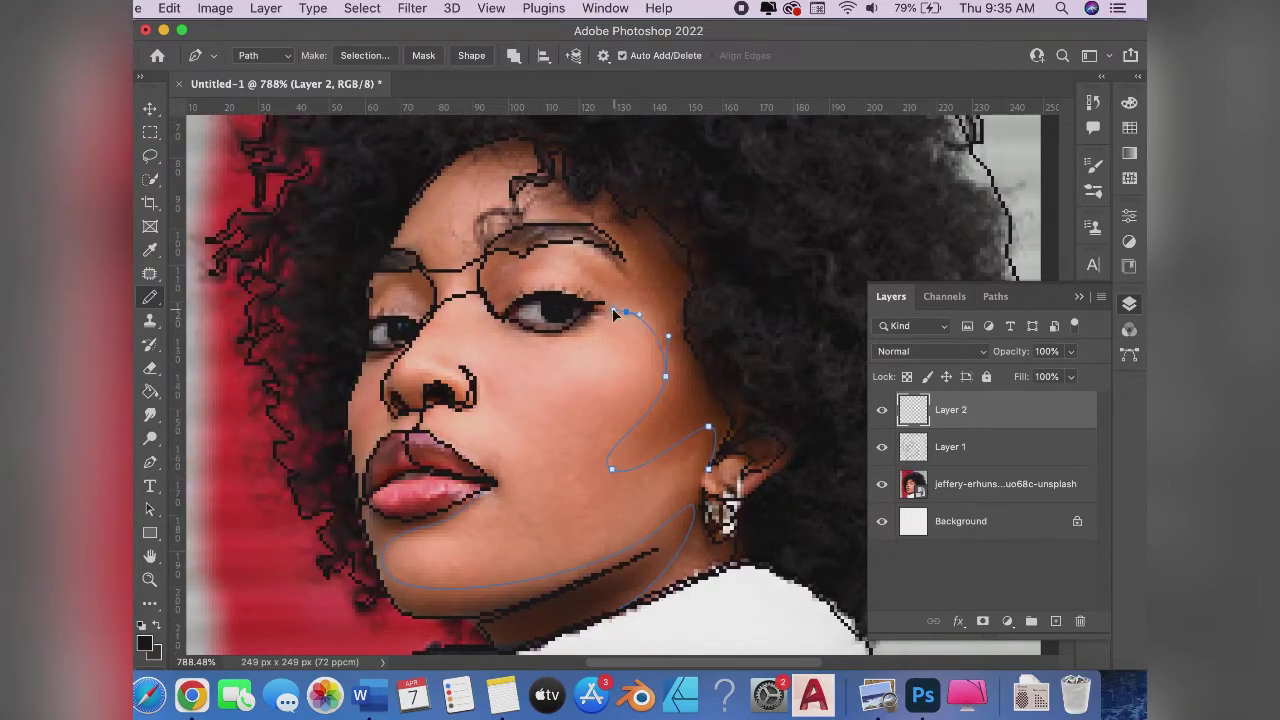
mouse_move(624, 256)
mouse_down()
mouse_move(604, 217)
mouse_move(608, 236)
mouse_up()
key(Escape)
Trace a curved nostril line beside the nose and stroke all paths with the Pencil
click(472, 363)
drag(504, 409, 504, 427)
key(Escape)
key(ctrl+z)
key(ctrl+shift+z)
drag(505, 422, 481, 398)
right_click(538, 403)
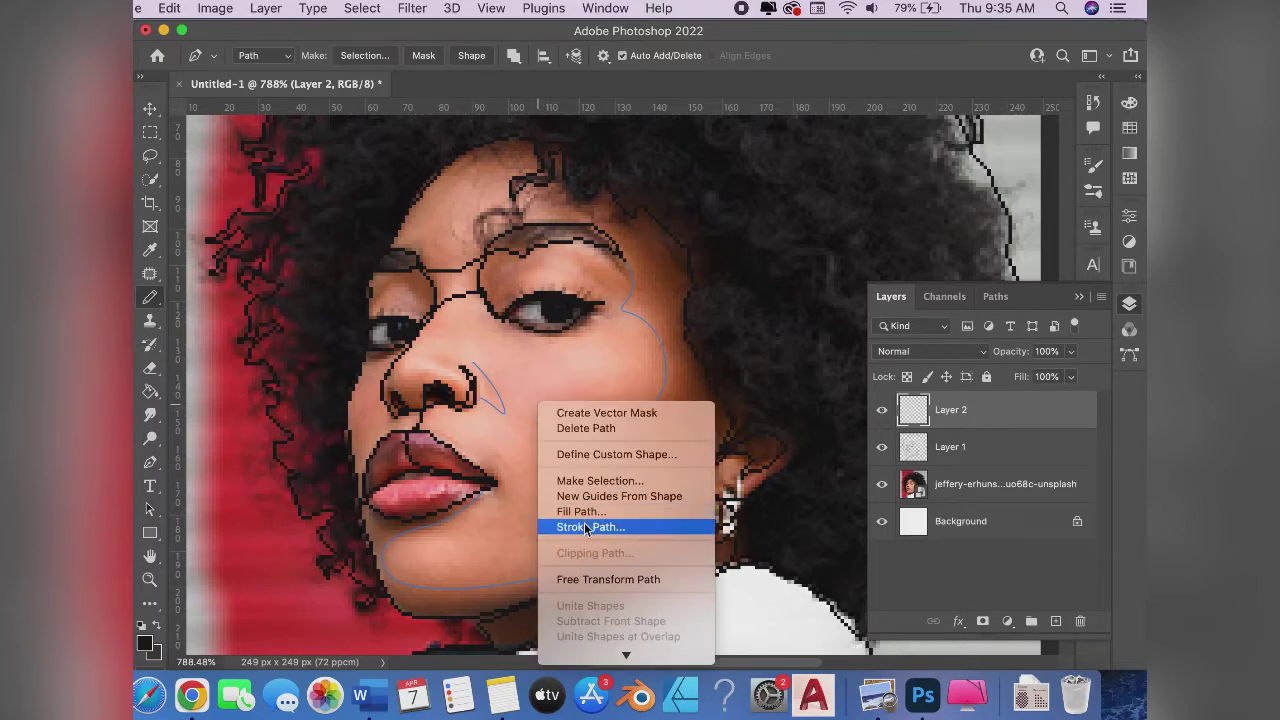
click(598, 526)
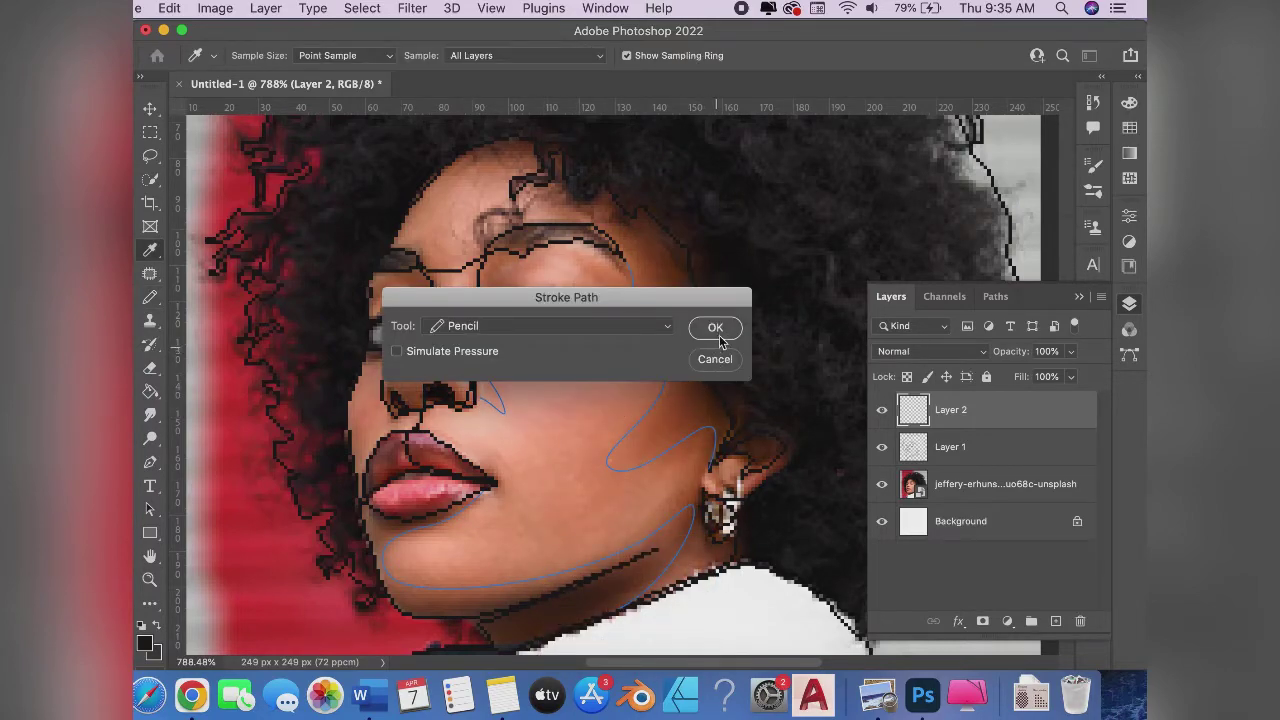
click(716, 328)
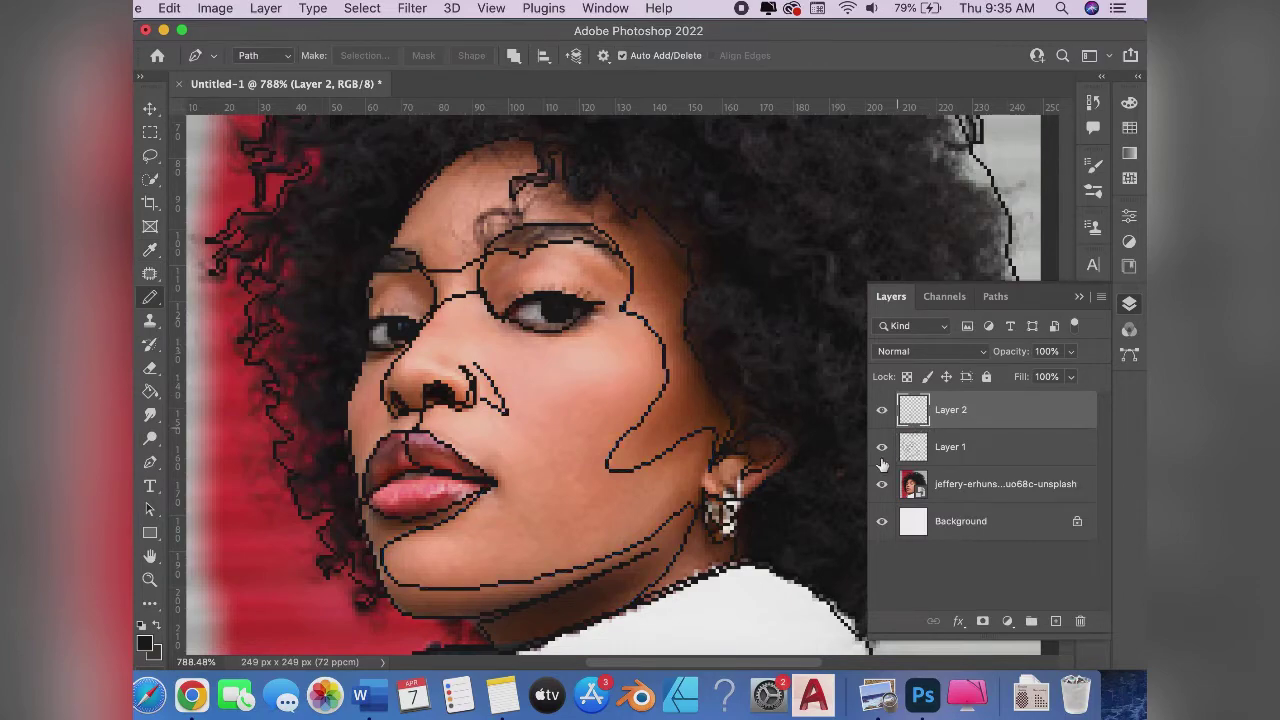
click(881, 484)
scroll(775, 460, down, 3)
scroll(775, 460, down, 2)
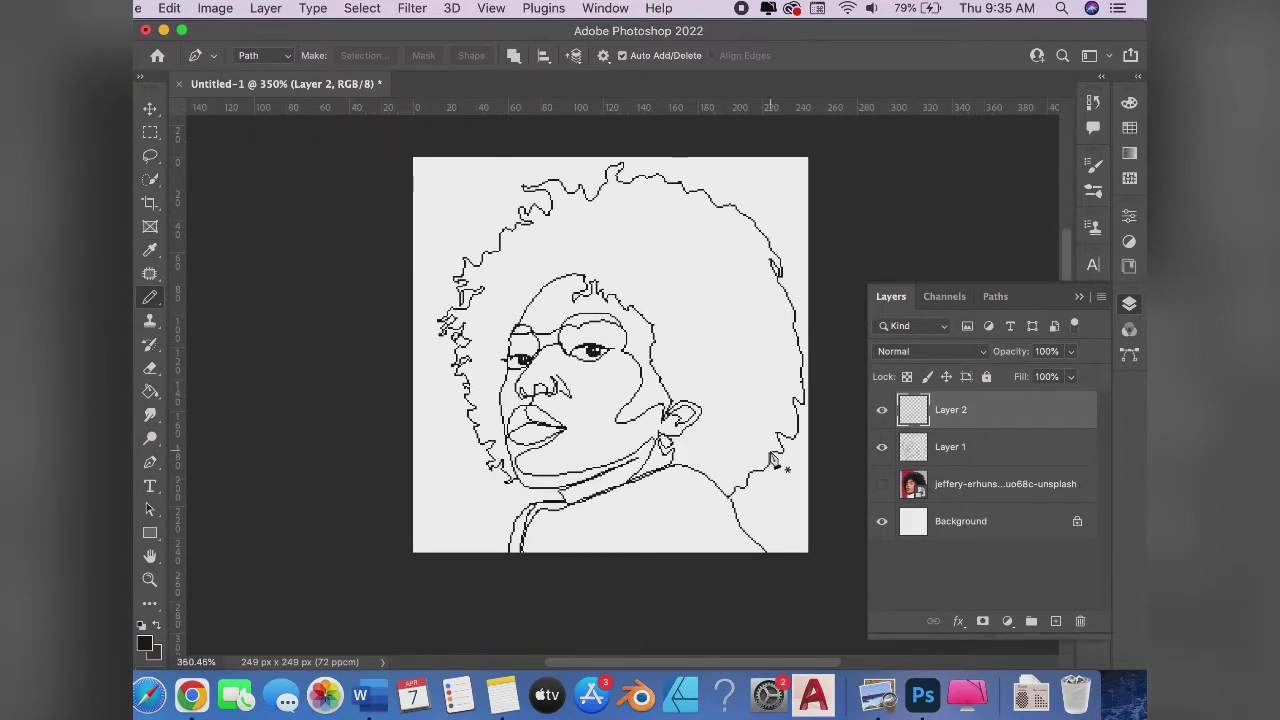
scroll(773, 461, down, 2)
scroll(773, 461, down, 1)
scroll(771, 465, down, 2)
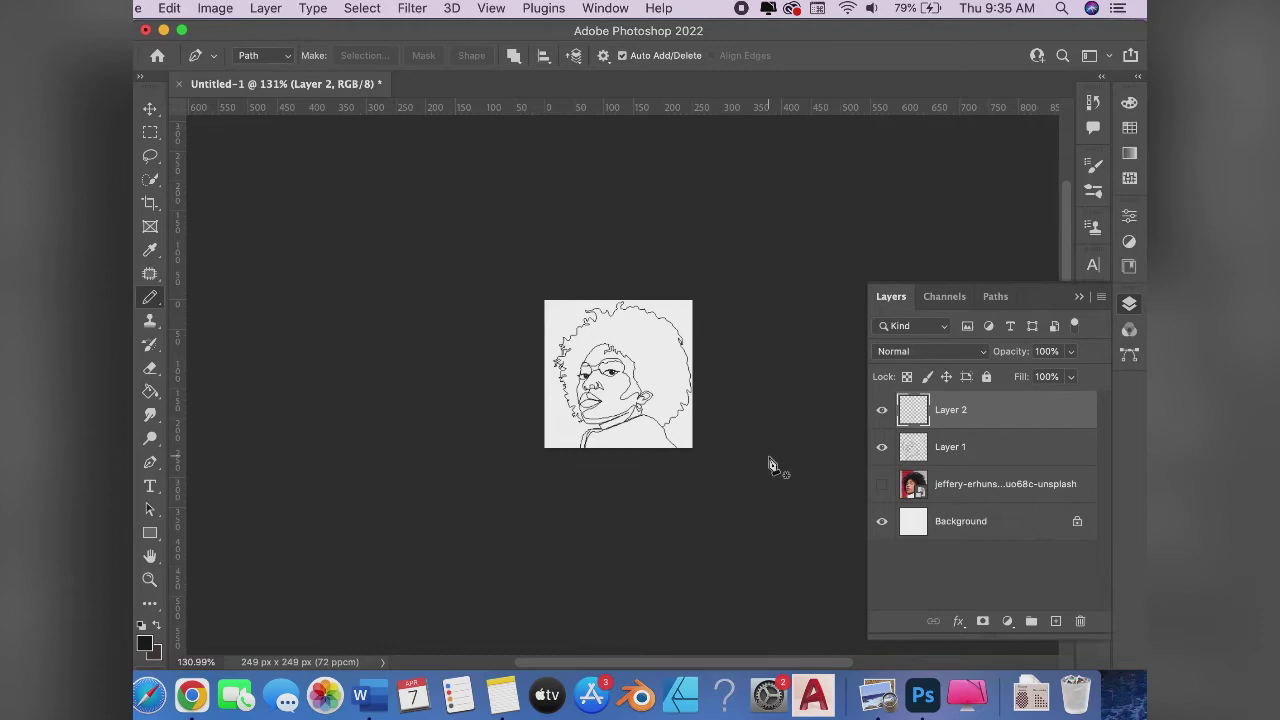
scroll(770, 463, up, 1)
scroll(770, 463, up, 2)
scroll(770, 463, up, 2)
scroll(770, 463, up, 2)
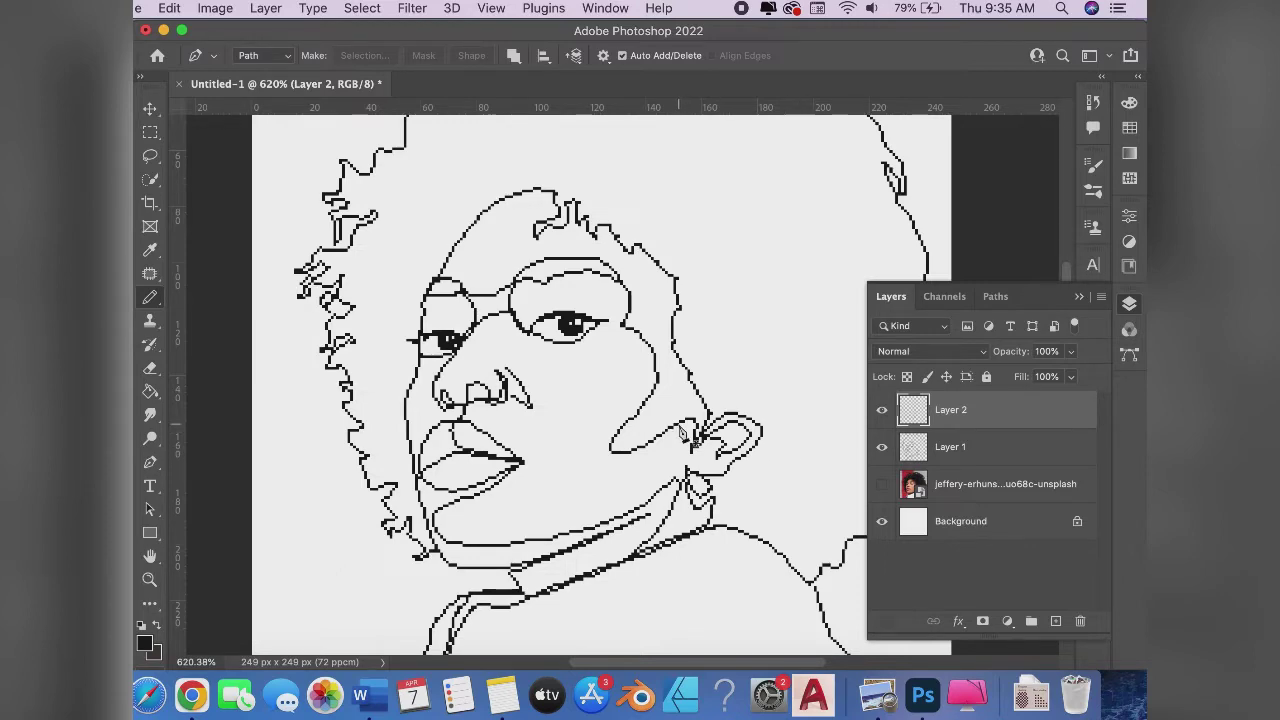
click(882, 484)
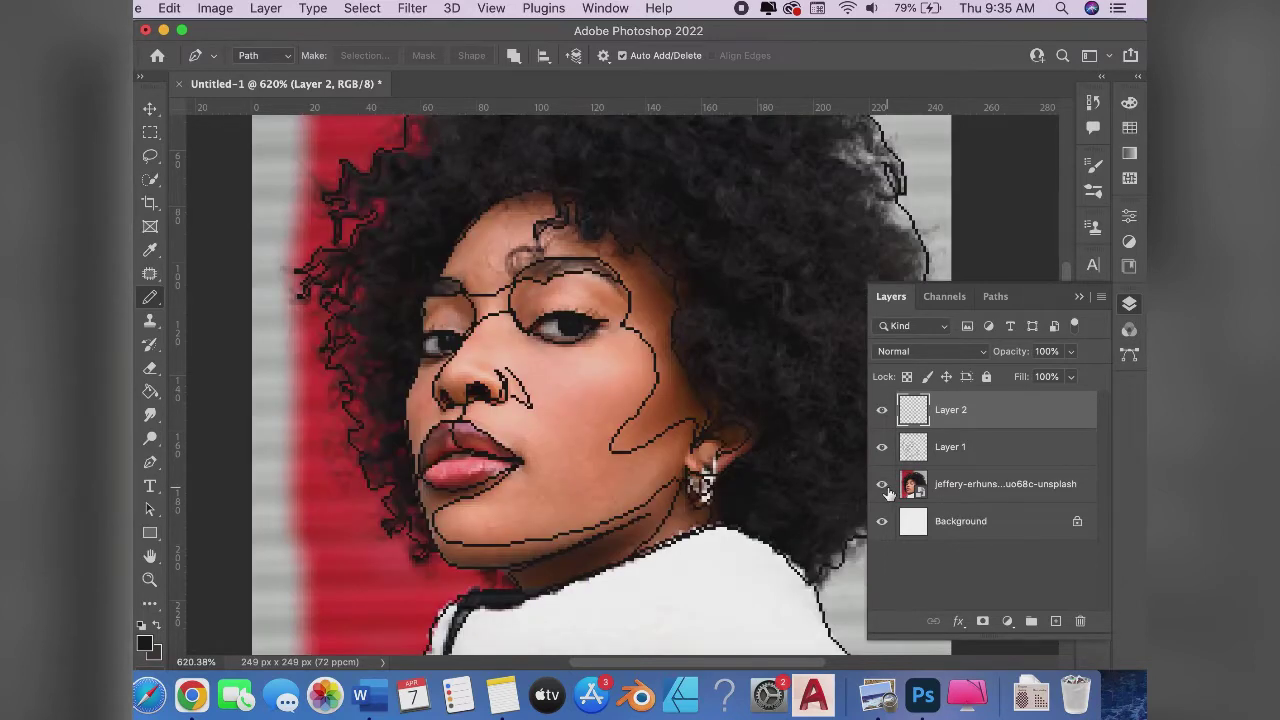
scroll(620, 405, up, 5)
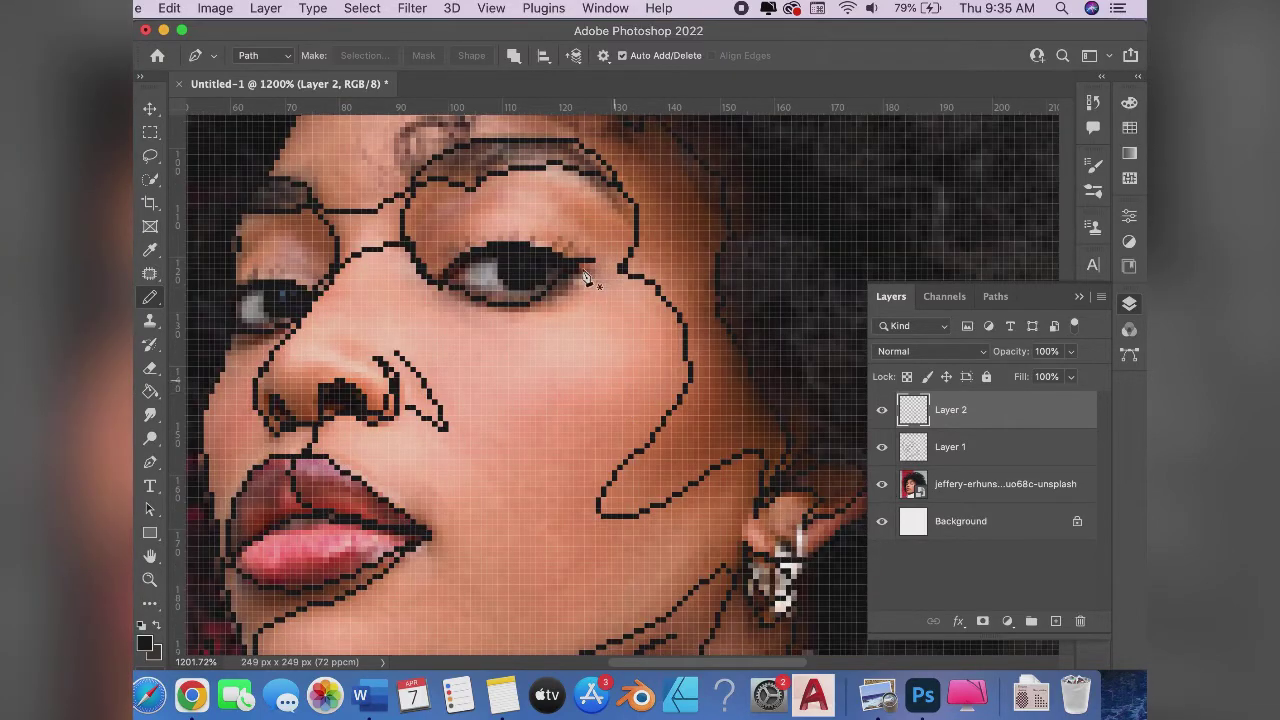
scroll(687, 343, left, 3)
scroll(687, 343, up, 2)
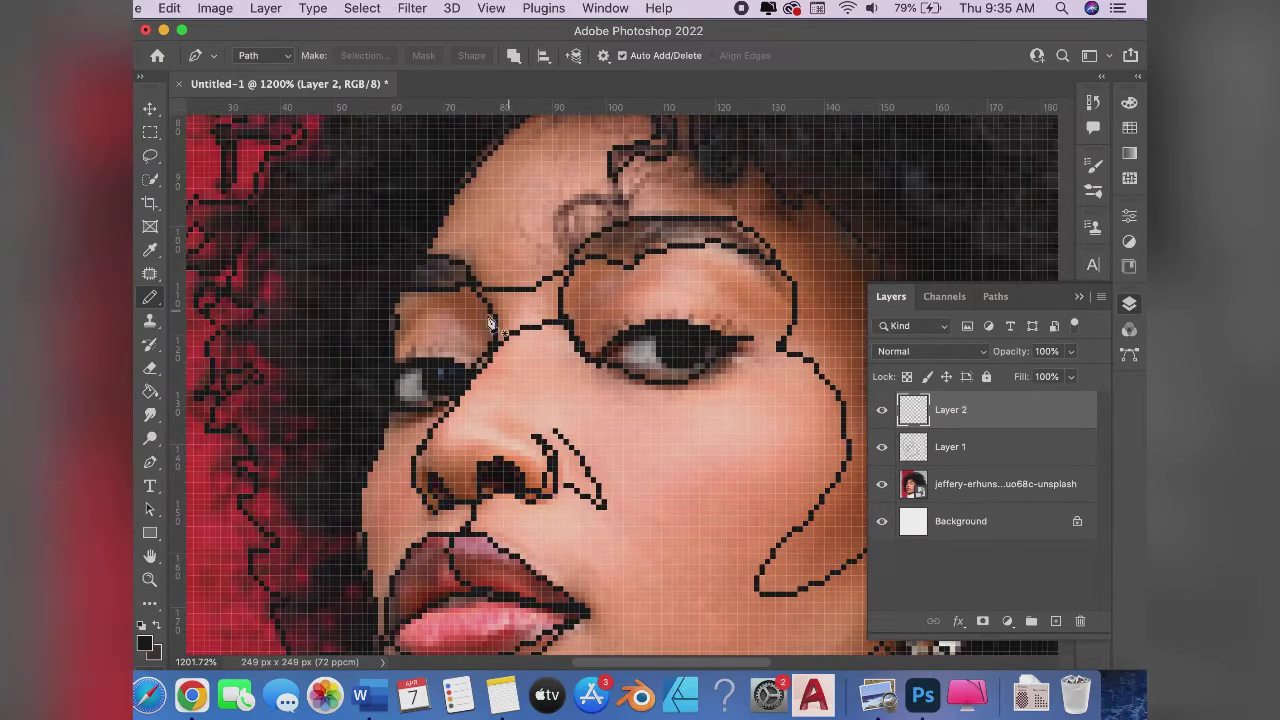
click(416, 292)
click(484, 324)
click(482, 357)
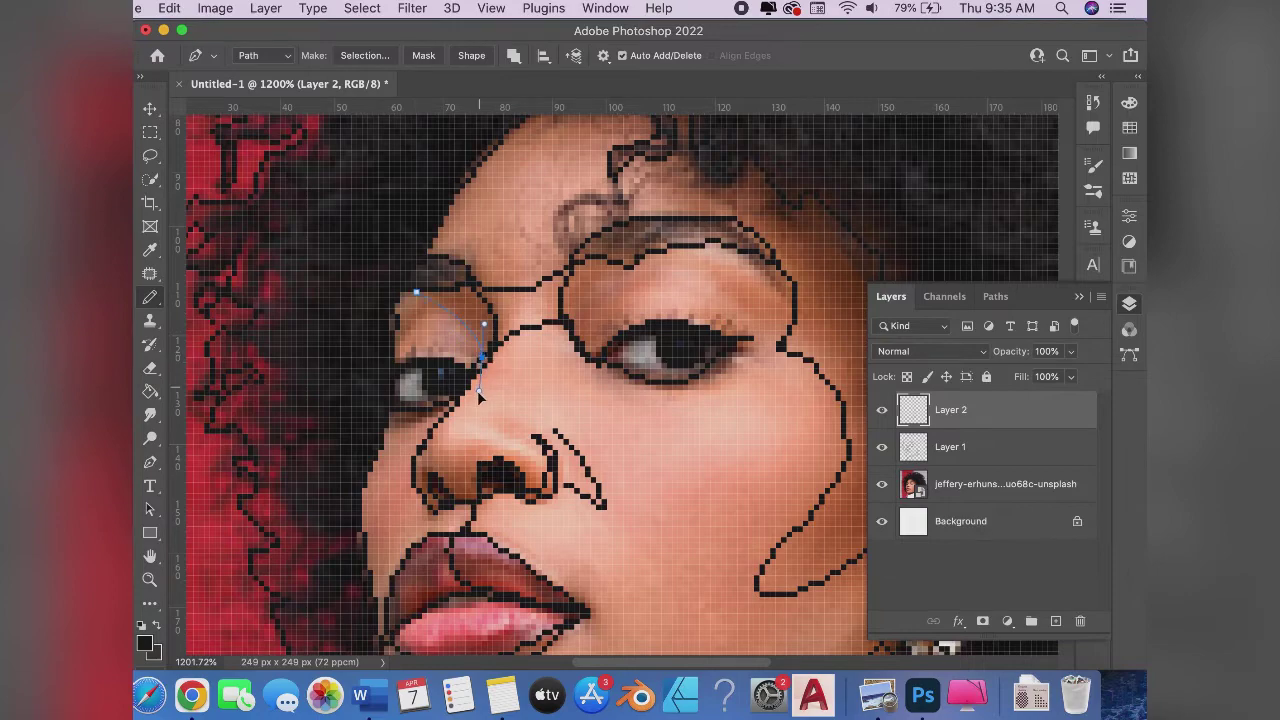
key(Escape)
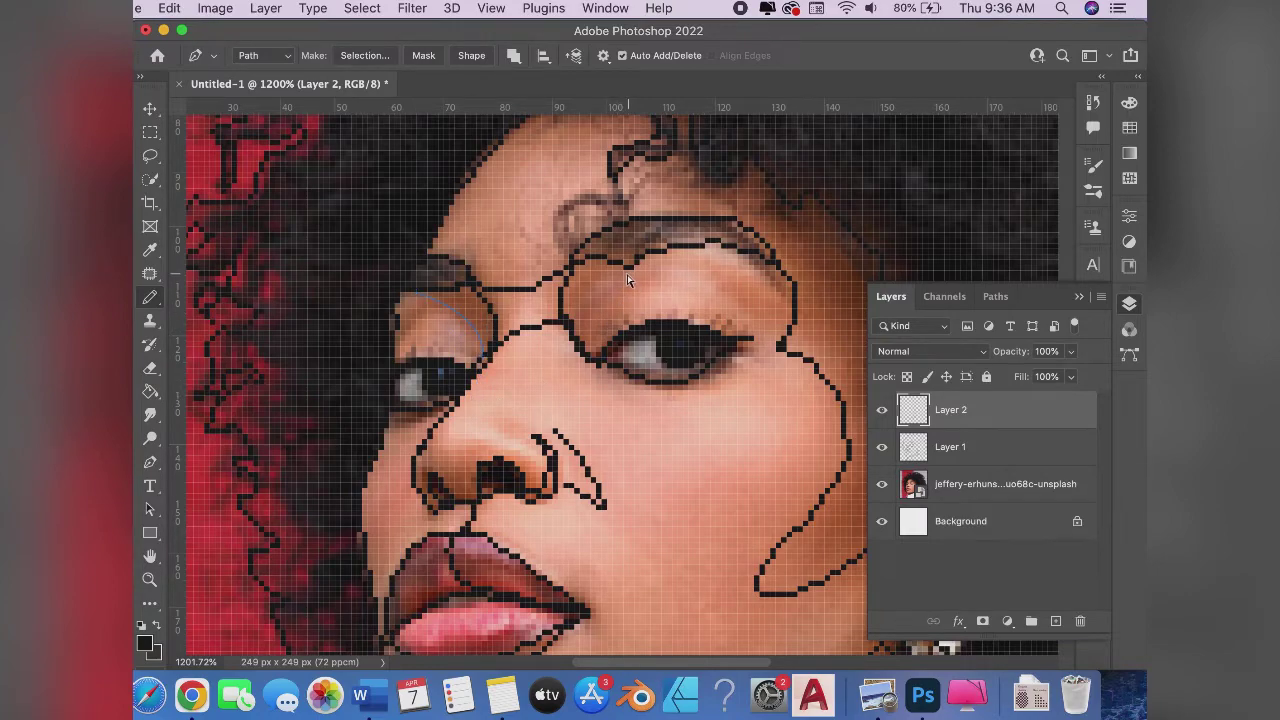
Trace the upper eyelid curve and a short line under the eye
key(p)
click(628, 270)
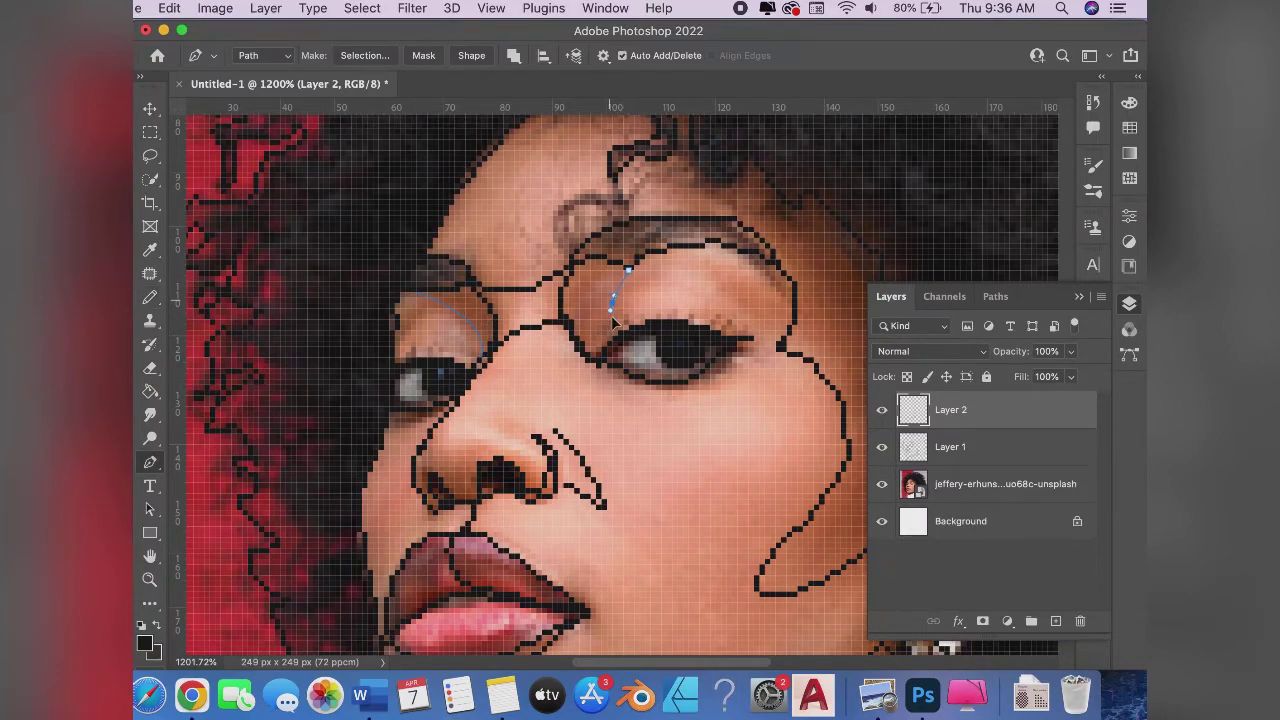
click(613, 318)
drag(655, 319, 676, 314)
key(Escape)
click(443, 407)
click(355, 428)
key(Escape)
Trace a curved lash line along the lower edge of the eye
click(607, 374)
mouse_move(732, 357)
mouse_down()
mouse_move(797, 290)
mouse_move(781, 297)
mouse_up()
drag(683, 420, 705, 422)
scroll(653, 398, down, 2)
key(Escape)
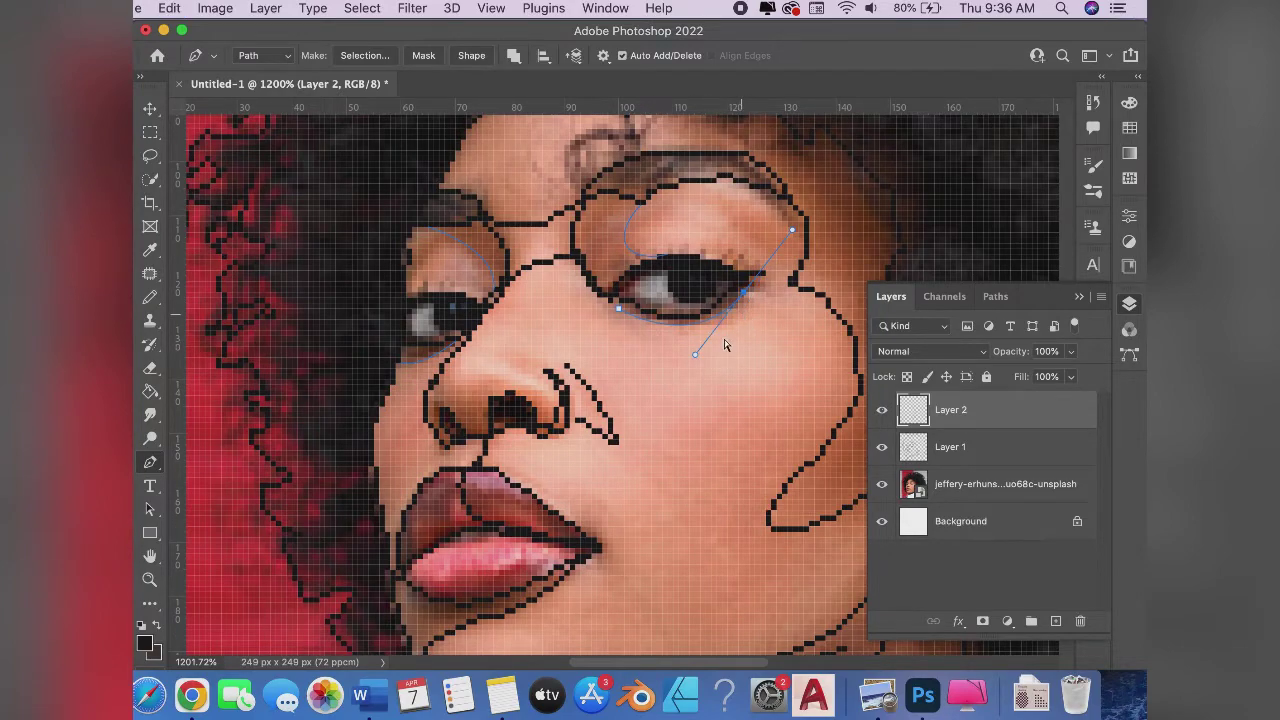
scroll(472, 523, down, 2)
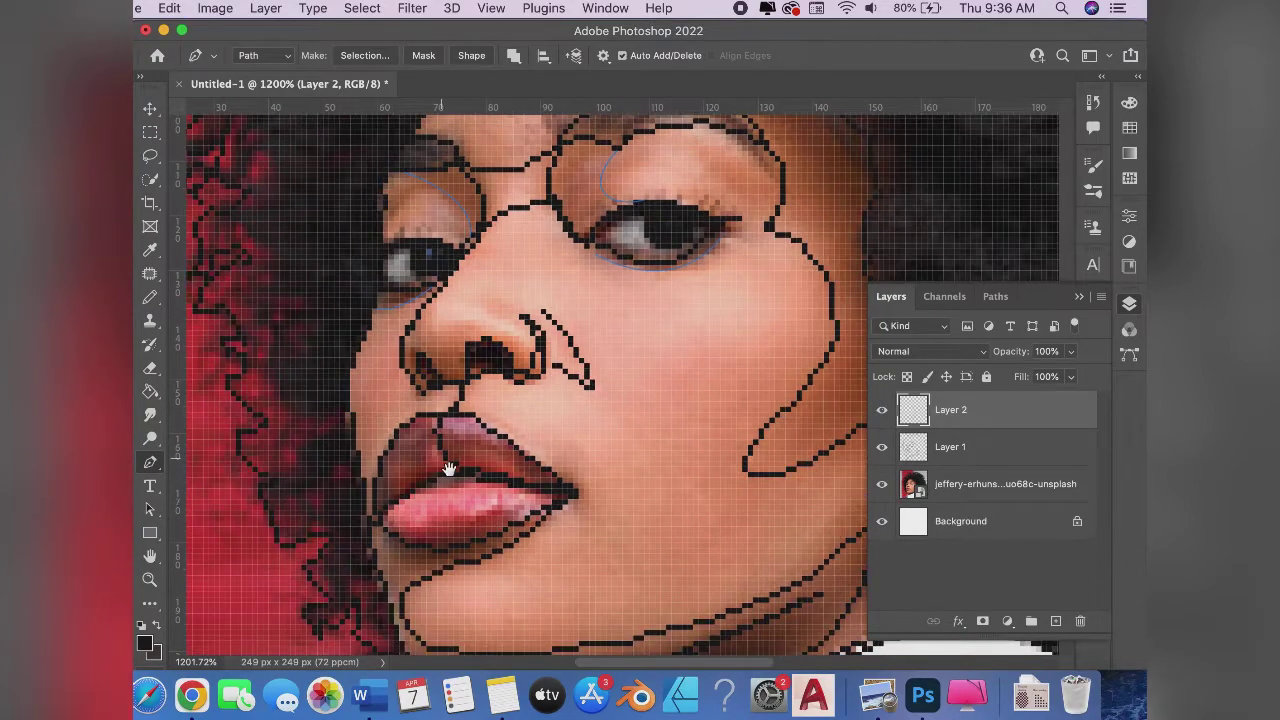
Trace a gentle lower-lip curve, stroke the paths with the Pencil, and deselect them
drag(404, 502, 447, 524)
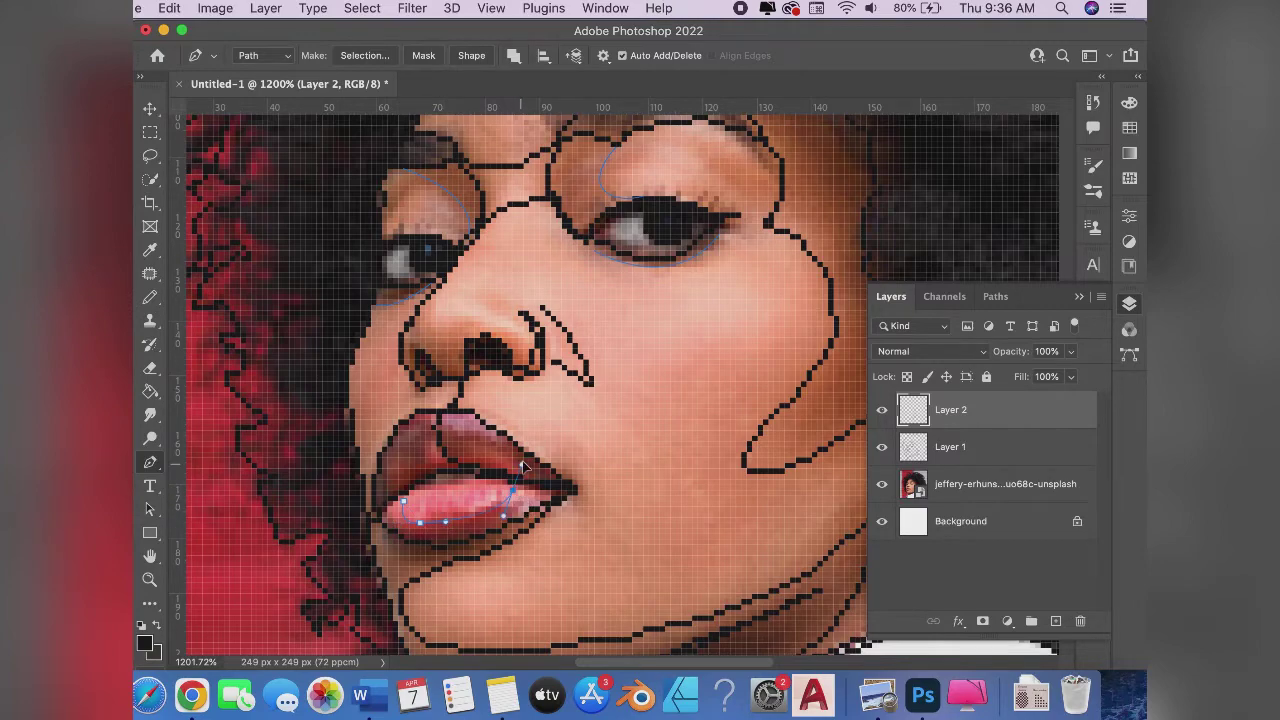
key(super+z)
drag(511, 491, 577, 426)
key(super+z)
drag(501, 490, 503, 469)
right_click(573, 435)
key(Escape)
click(714, 326)
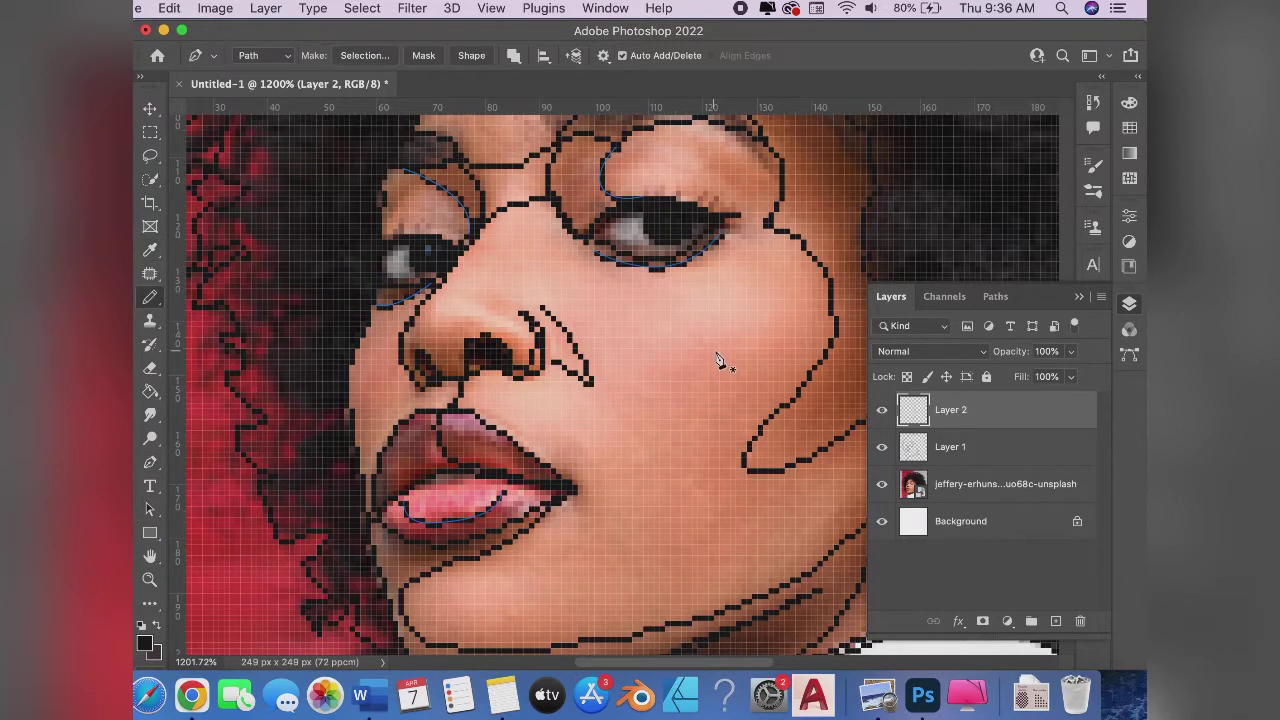
key(Return)
click(882, 484)
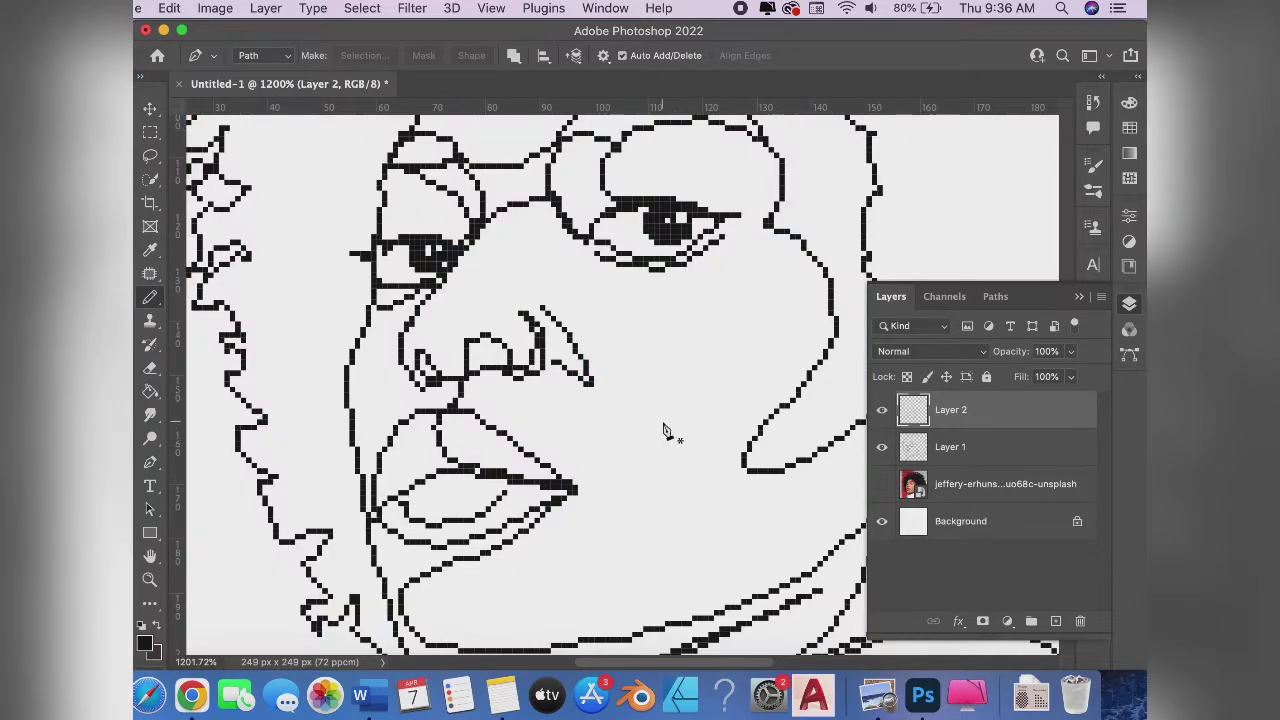
scroll(668, 432, down, 10)
scroll(668, 432, down, 2)
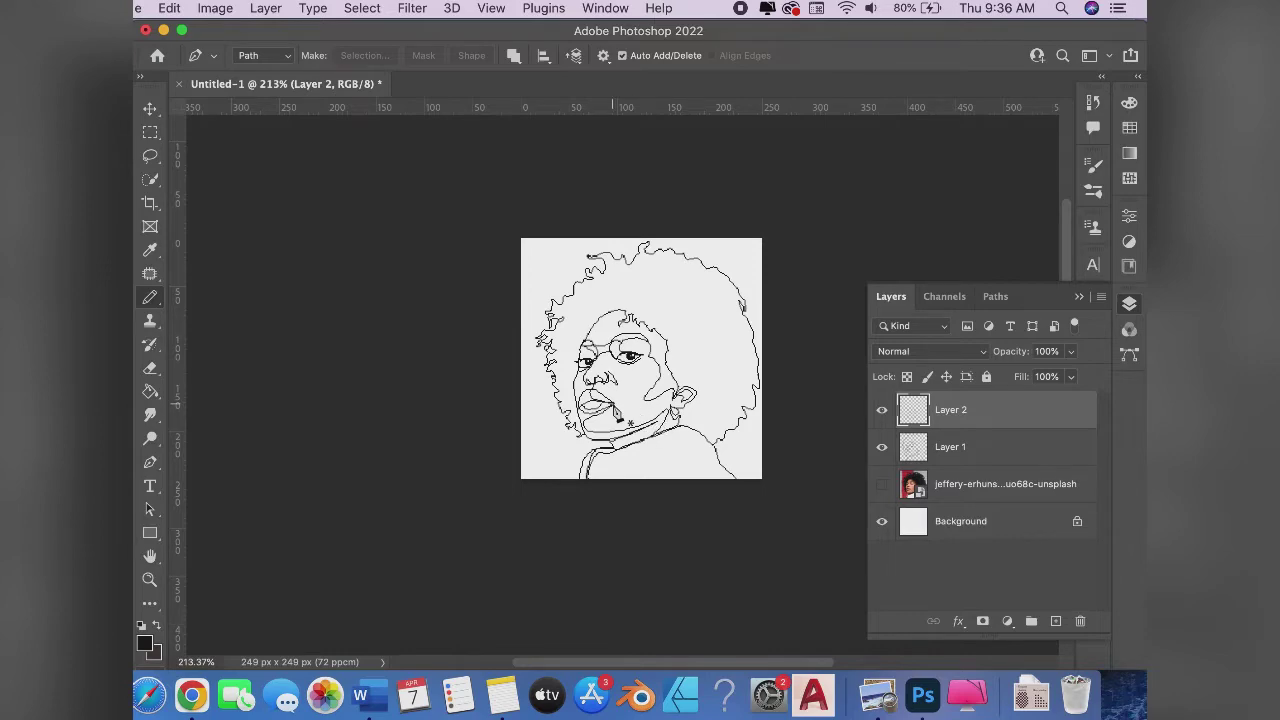
scroll(618, 414, up, 3)
scroll(618, 414, up, 2)
scroll(618, 414, up, 3)
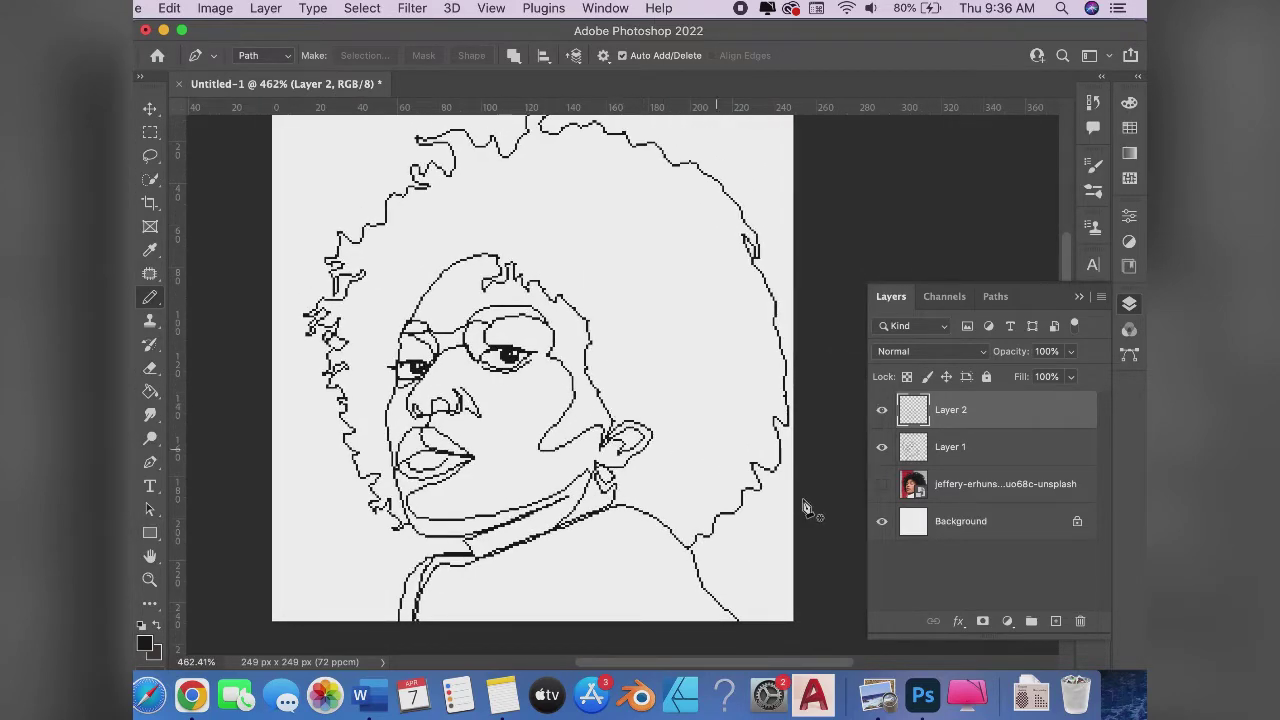
click(881, 486)
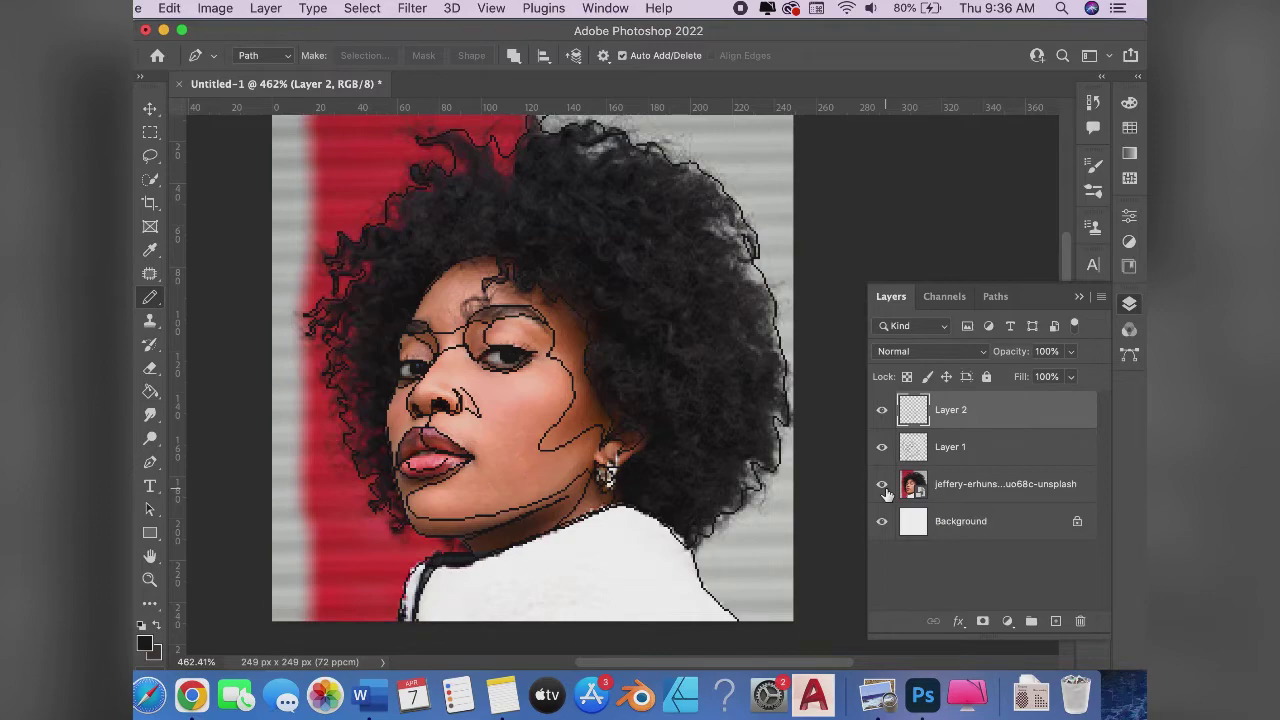